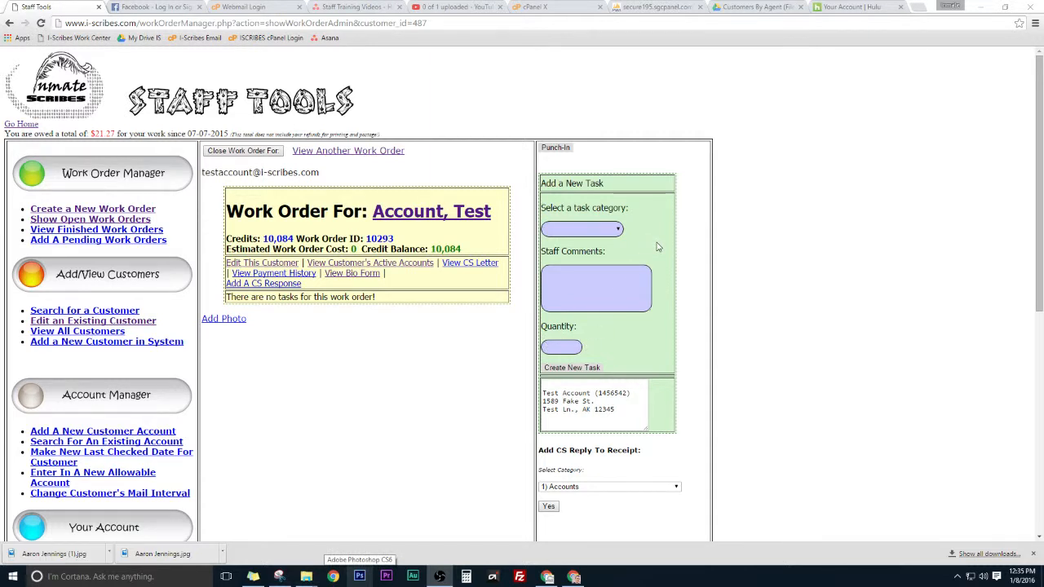
Step: Add an Accounts 100-Credit Login task with quantity 1 to the work order
{"action": "left_click", "coordinate": [604, 232]}
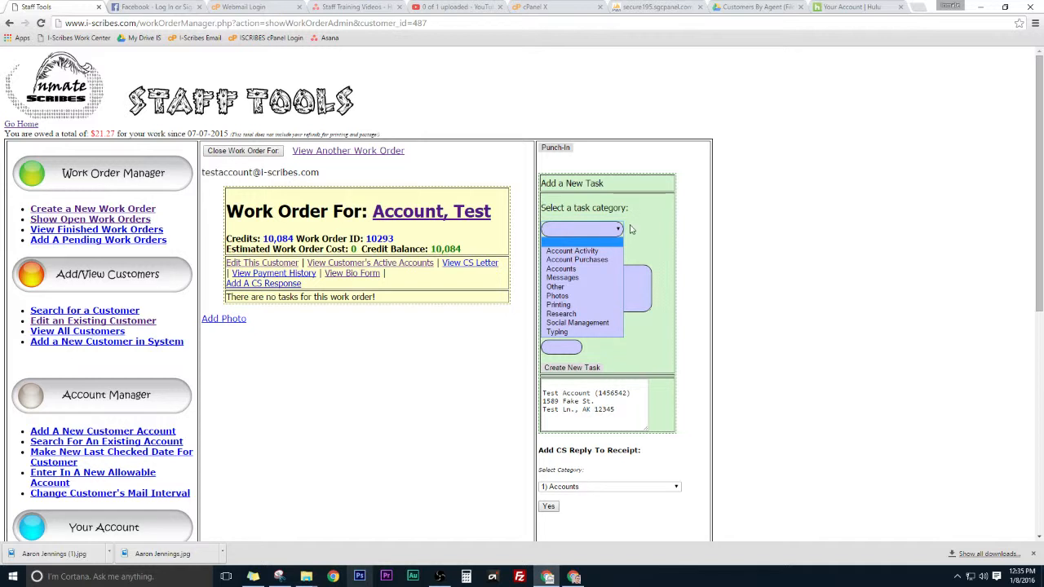
{"action": "left_click", "coordinate": [306, 392]}
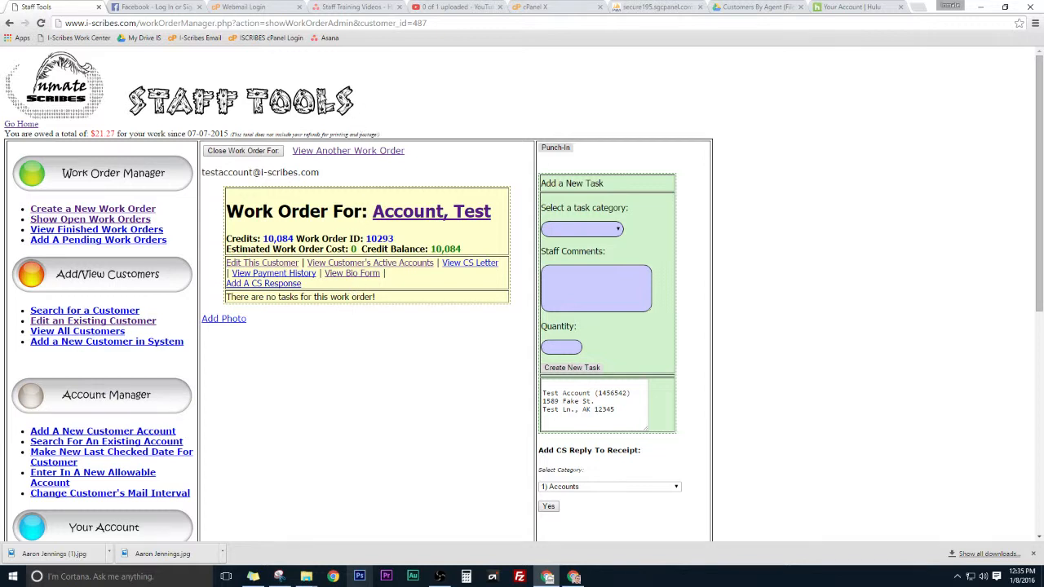
{"action": "left_click", "coordinate": [558, 229]}
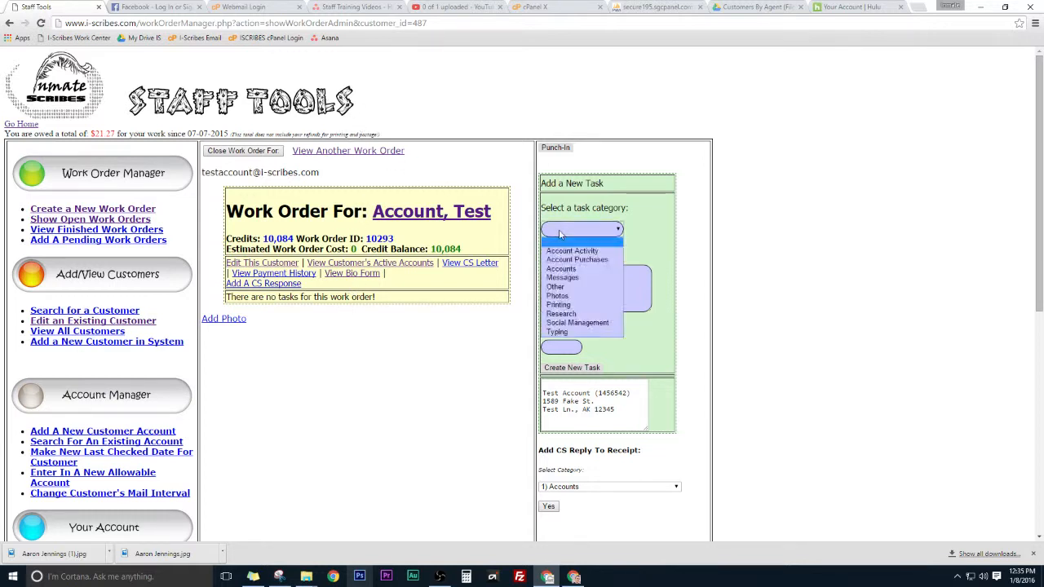
{"action": "left_click", "coordinate": [560, 269]}
{"action": "left_click", "coordinate": [565, 254]}
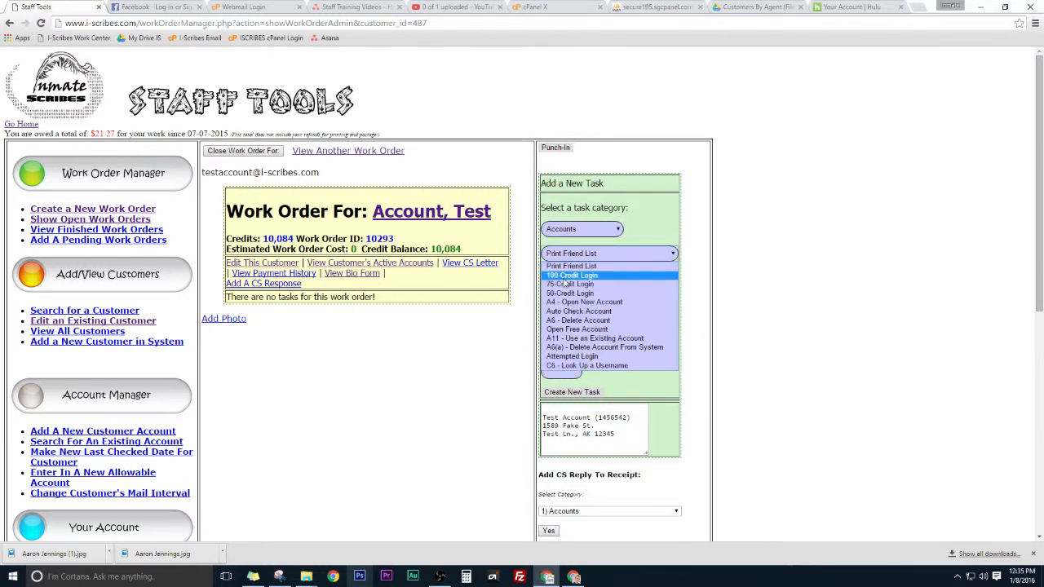
{"action": "left_click", "coordinate": [563, 276]}
{"action": "left_click", "coordinate": [563, 377]}
{"action": "type", "text": "1"}
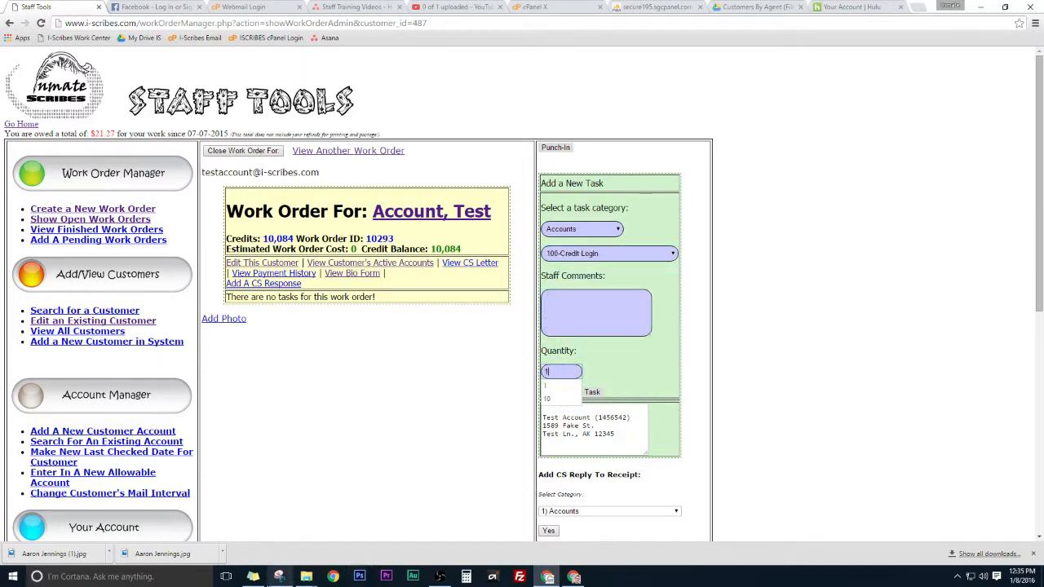
{"action": "key", "text": "Return"}
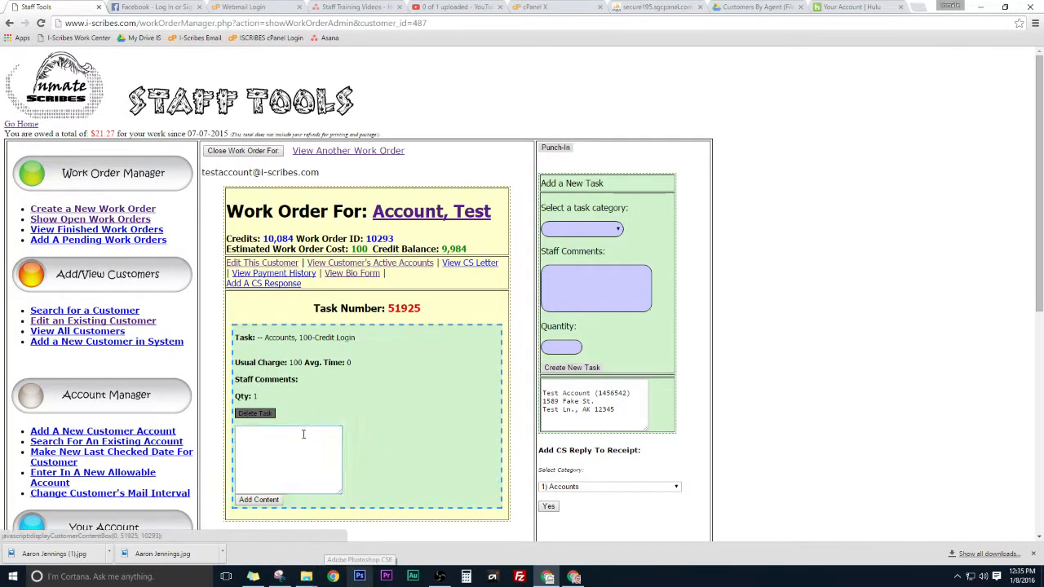
Step: Add customer content 'FB' to the new task and submit it
{"action": "left_click", "coordinate": [297, 431]}
{"action": "type", "text": "FB login fee."}
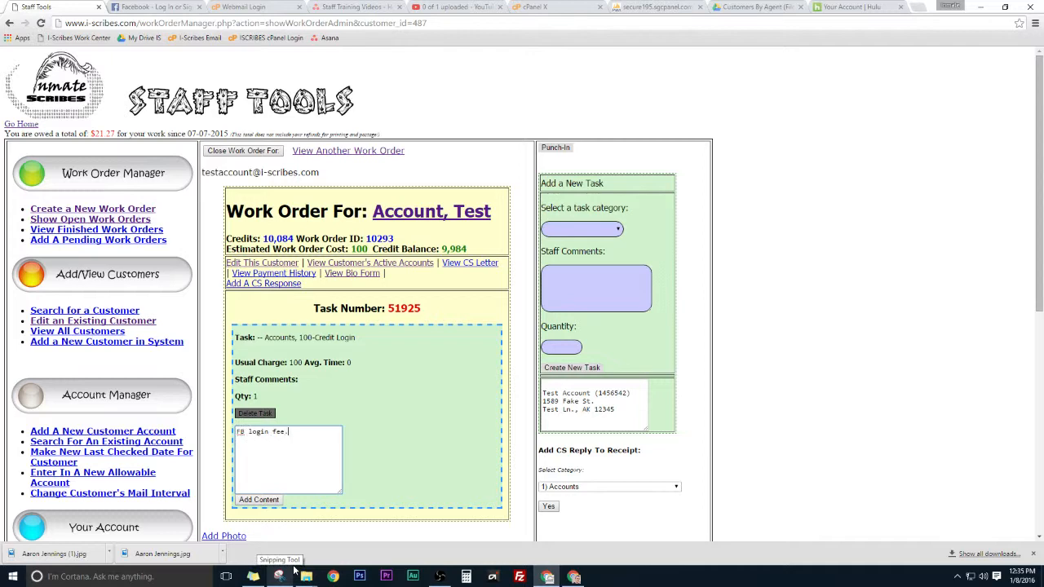
{"action": "key", "text": "Tab"}
{"action": "key", "text": "Return"}
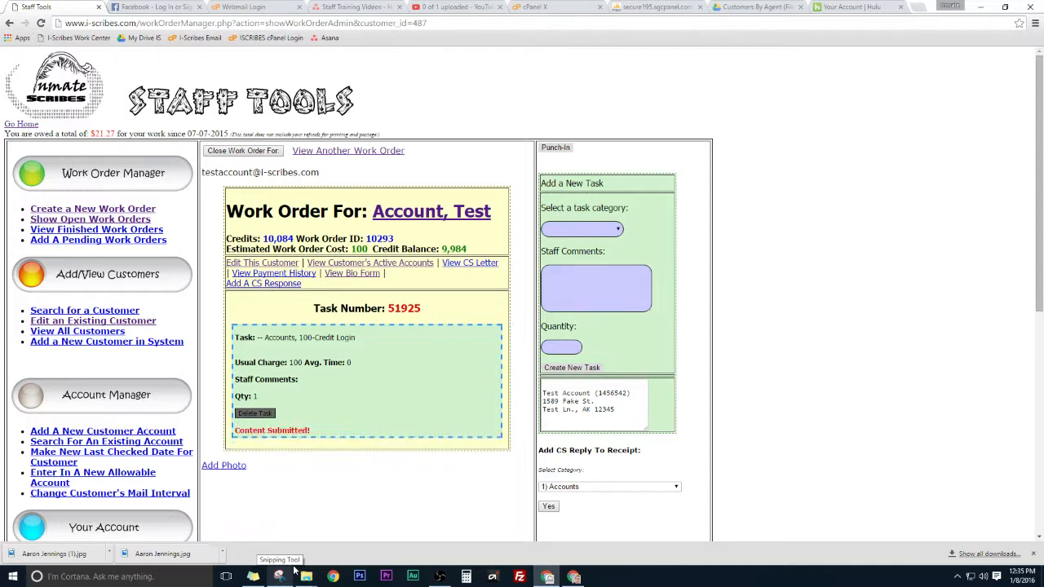
{"action": "left_click", "coordinate": [160, 7]}
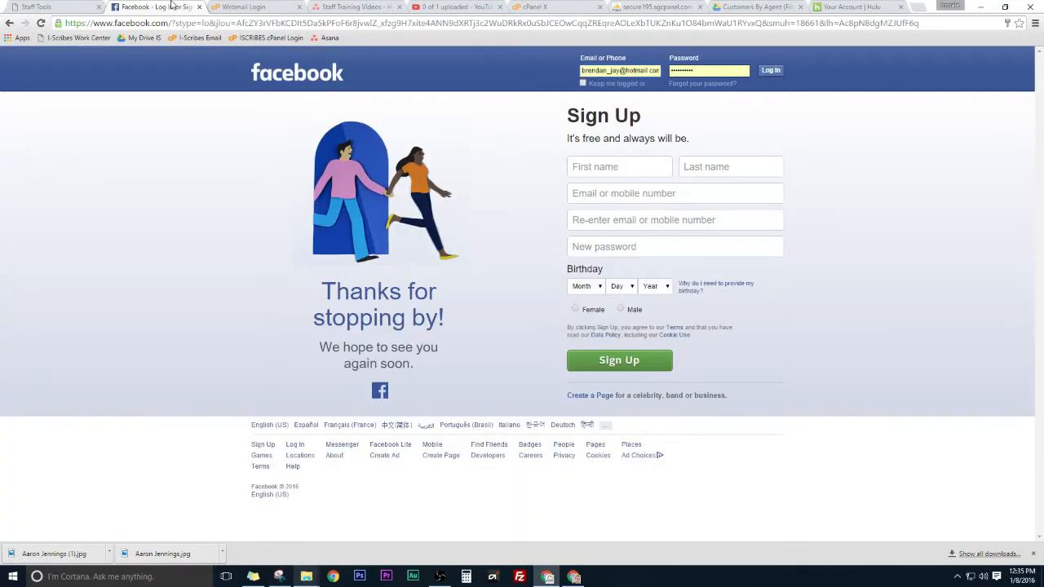
Step: Log in to Facebook with the work order's account e-mail and the account password
{"action": "left_click", "coordinate": [37, 7]}
{"action": "left_click_drag", "start_coordinate": [324, 175], "coordinate": [200, 175]}
{"action": "key", "text": "ctrl+c"}
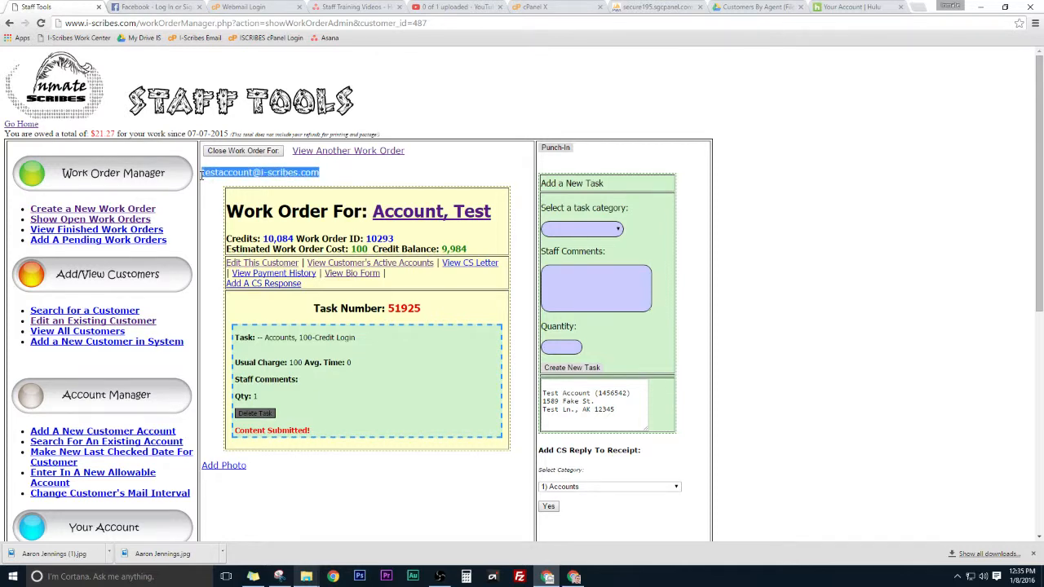
{"action": "left_click", "coordinate": [164, 7]}
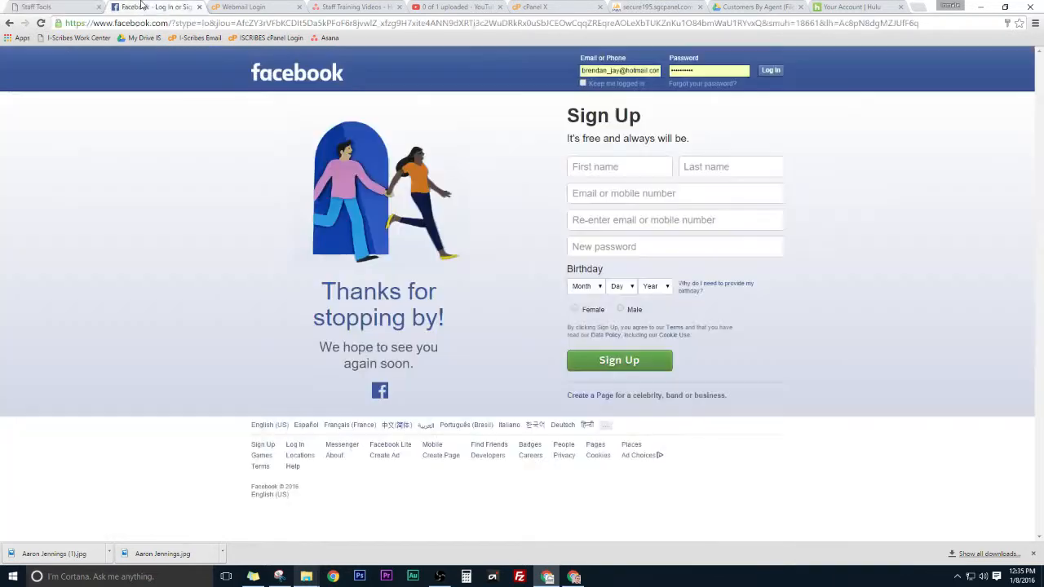
{"action": "left_click", "coordinate": [643, 70]}
{"action": "key", "text": "ctrl+a"}
{"action": "key", "text": "ctrl+v"}
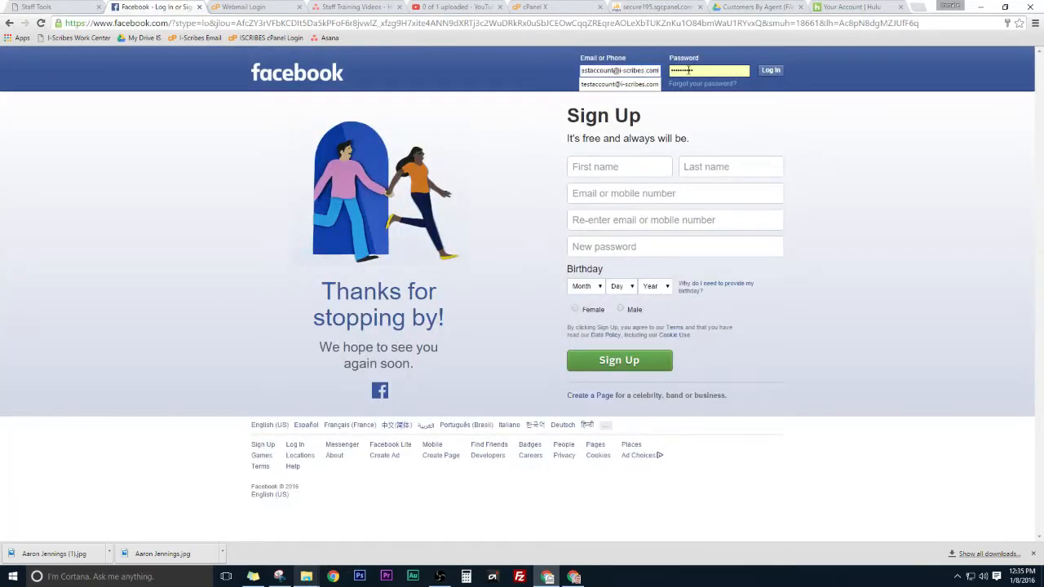
{"action": "left_click_drag", "start_coordinate": [694, 70], "coordinate": [581, 72]}
{"action": "type", "text": "•••••"}
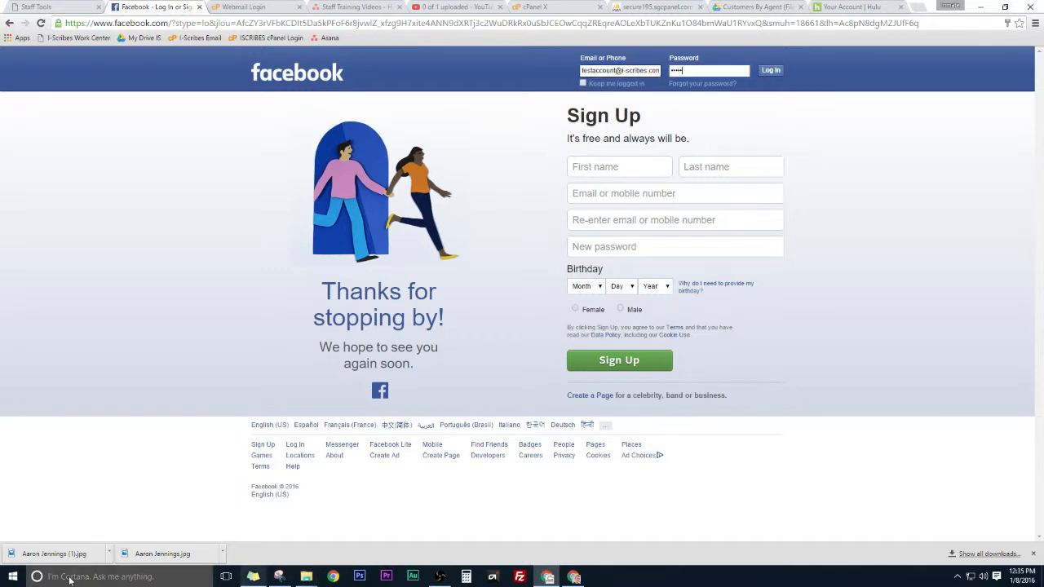
{"action": "type", "text": "•••"}
{"action": "key", "text": "Return"}
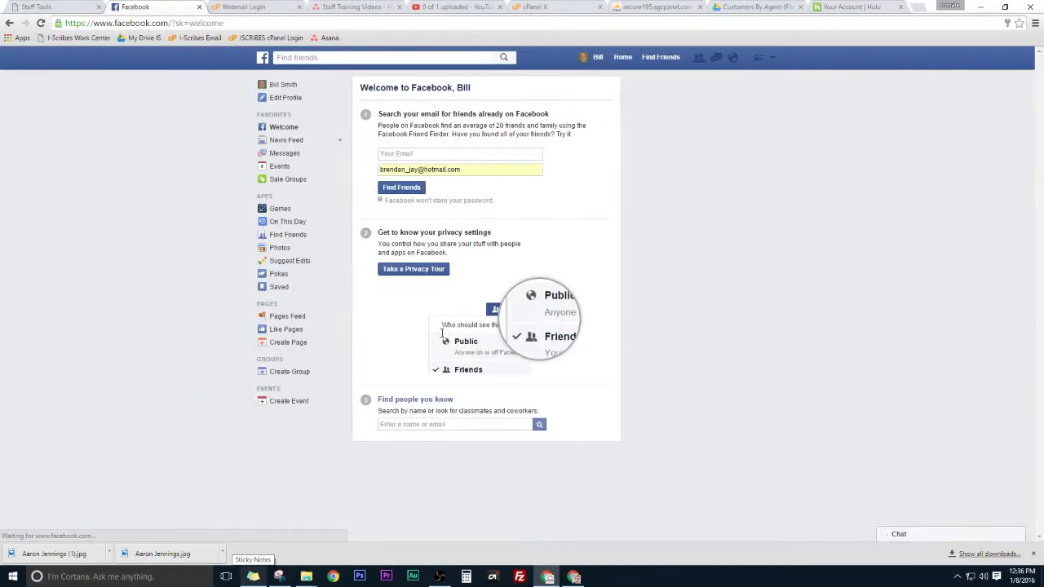
Step: Search Facebook for the person to message and open their profile
{"action": "left_click", "coordinate": [717, 59]}
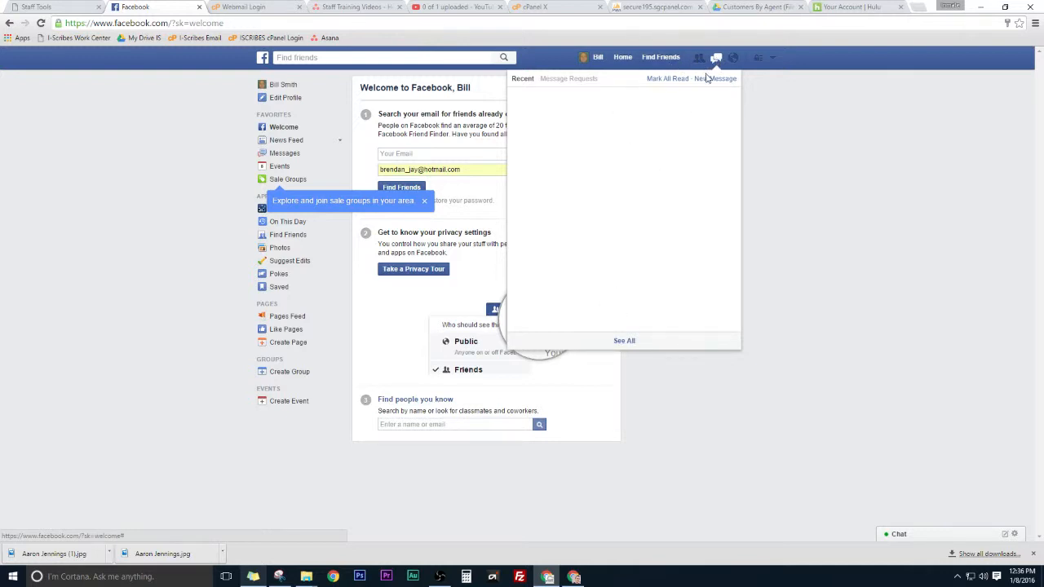
{"action": "left_click", "coordinate": [410, 57]}
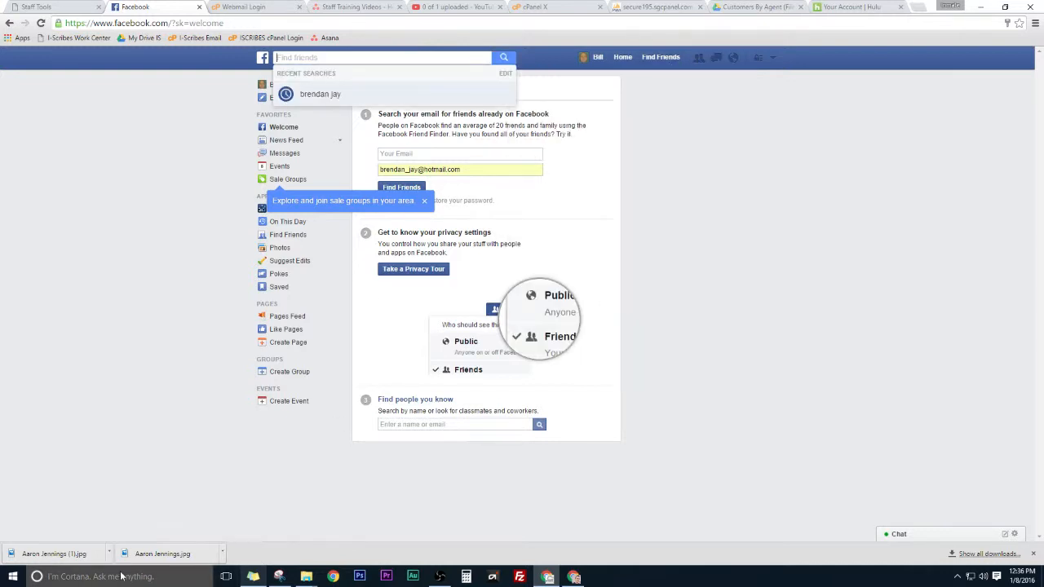
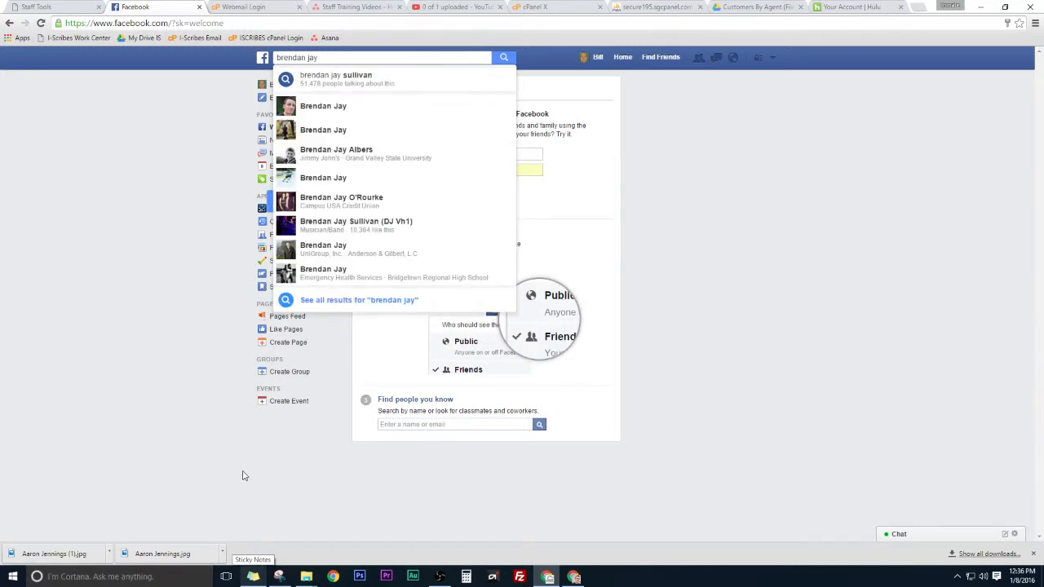
{"action": "left_click", "coordinate": [321, 109]}
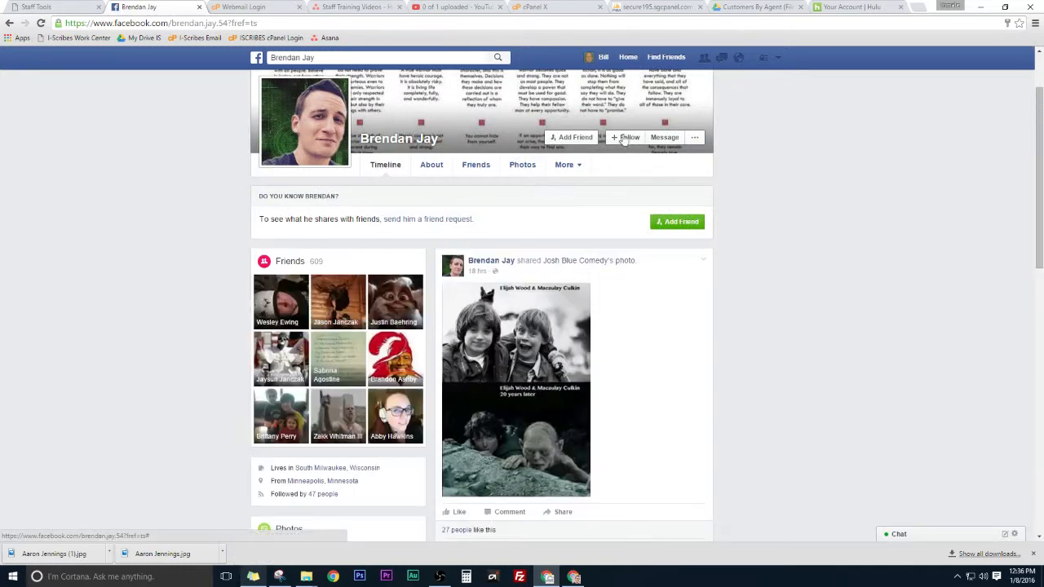
Step: Send the person the message 'Hey, get back to me!'
{"action": "left_click", "coordinate": [665, 138]}
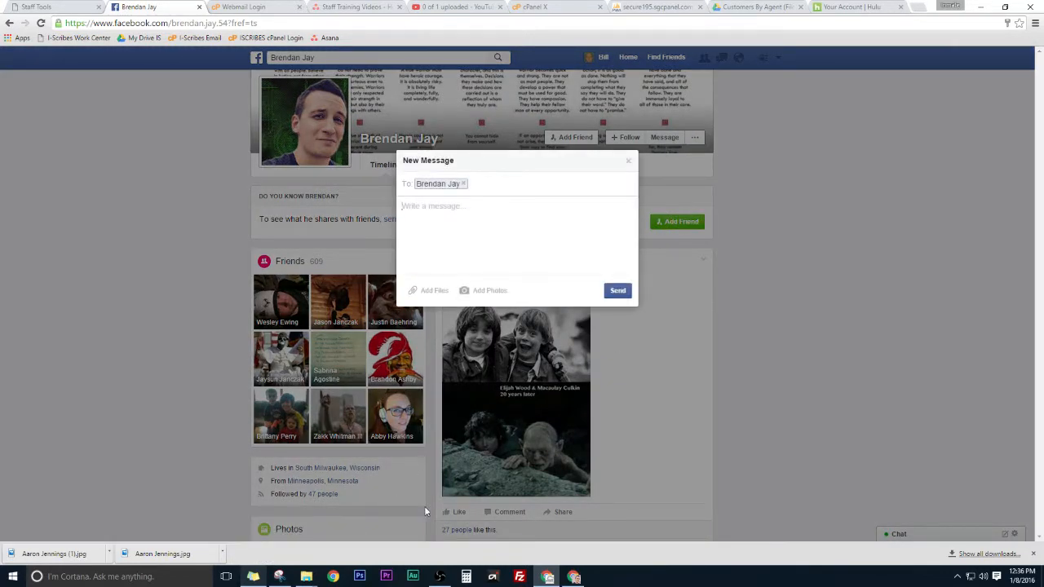
{"action": "type", "text": "Hey, get back to me!"}
{"action": "left_click", "coordinate": [620, 295]}
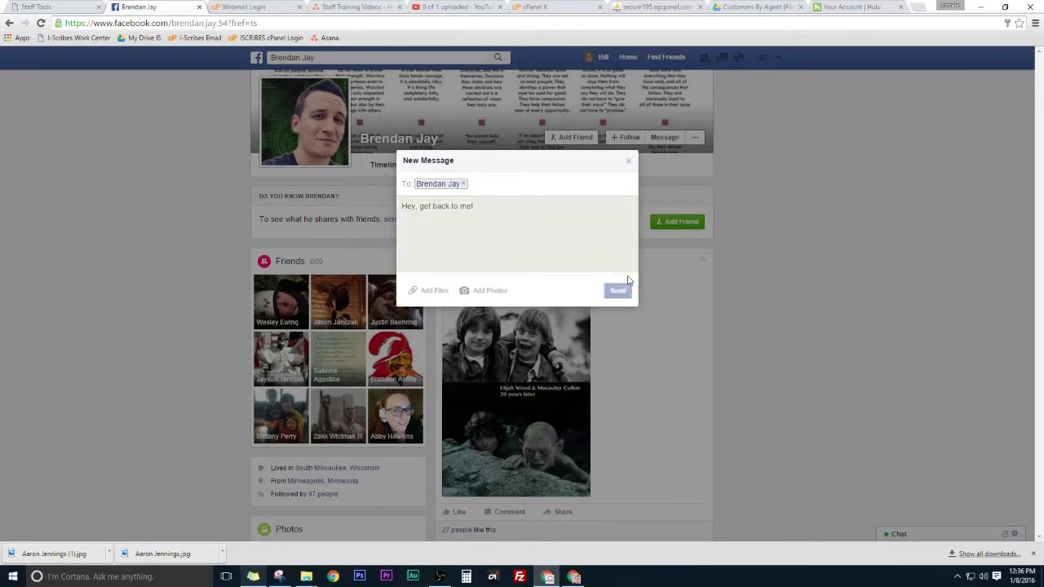
Step: Open the full conversation from the recent messages list
{"action": "left_click", "coordinate": [723, 57]}
{"action": "left_click", "coordinate": [723, 57]}
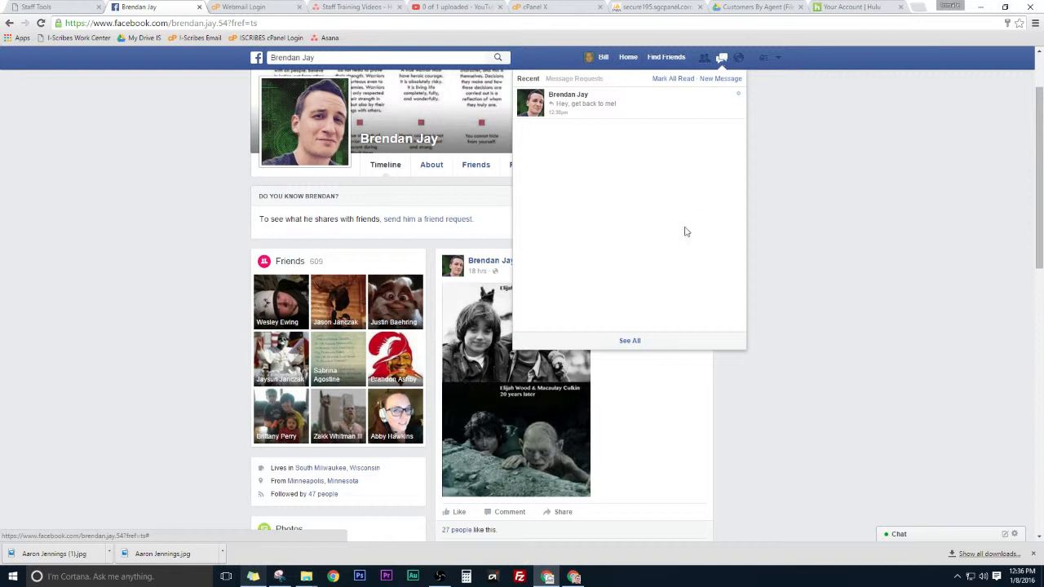
{"action": "left_click", "coordinate": [863, 132]}
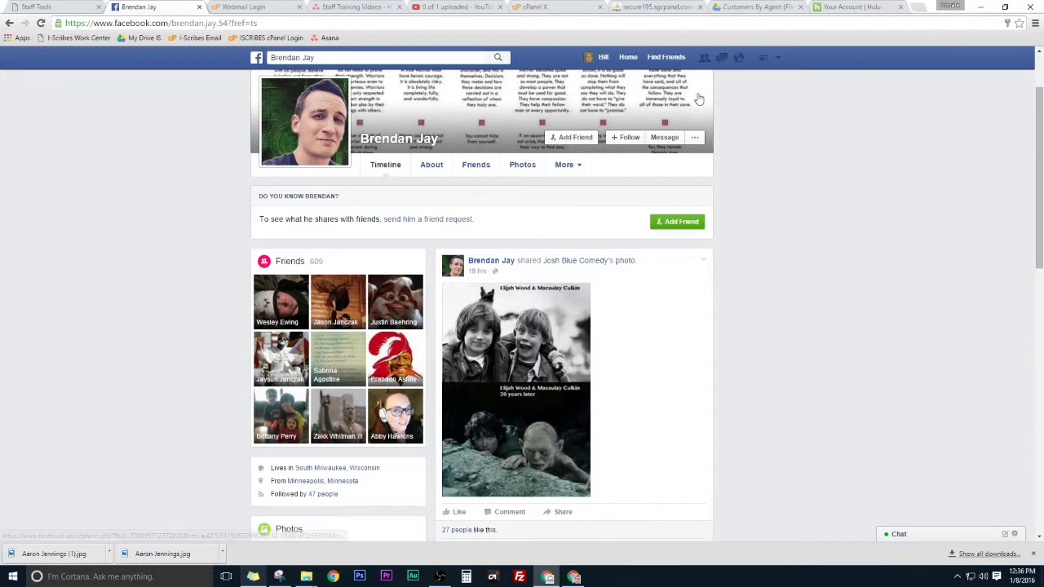
{"action": "left_click", "coordinate": [723, 60]}
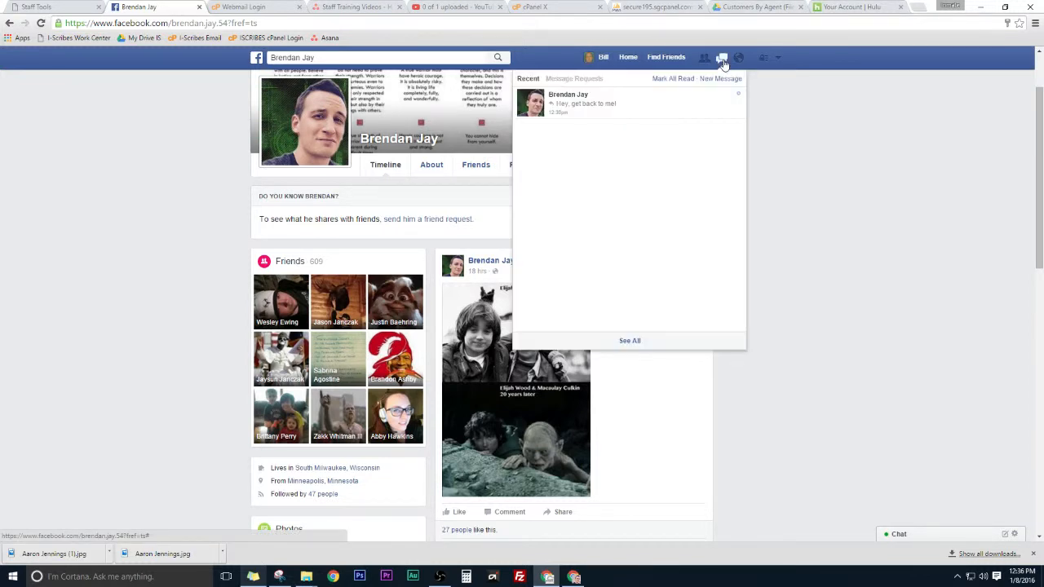
{"action": "left_click", "coordinate": [629, 342]}
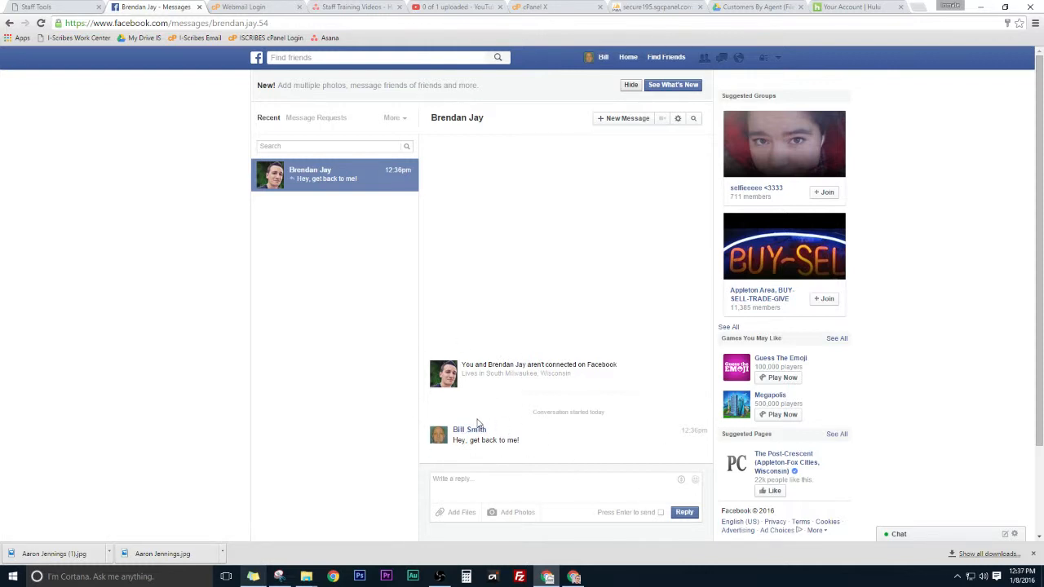
Step: Go to Google Docs and open the most recent document
{"action": "left_click", "coordinate": [848, 7]}
{"action": "type", "text": "docs.google.com"}
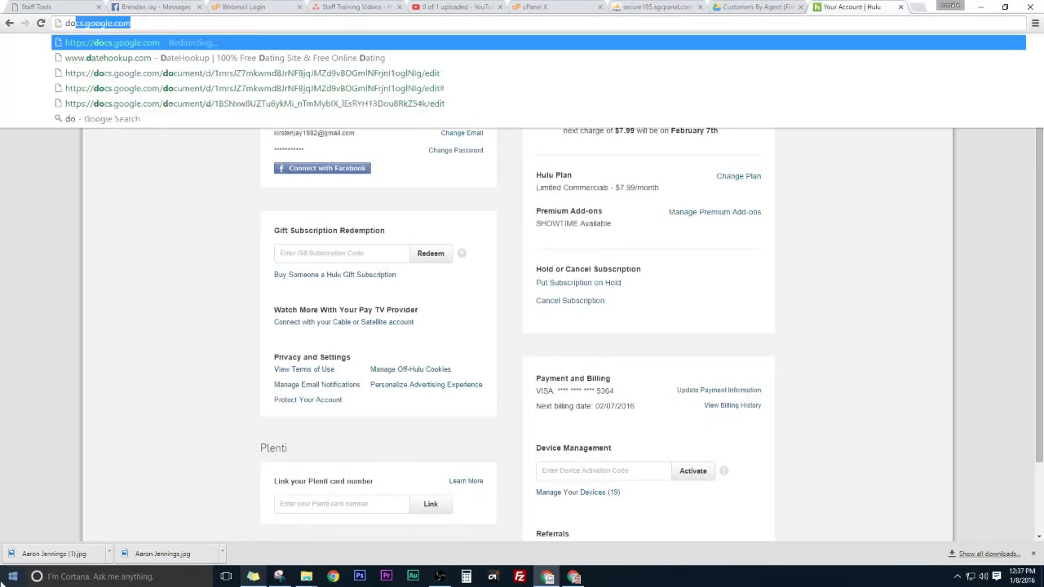
{"action": "key", "text": "Return"}
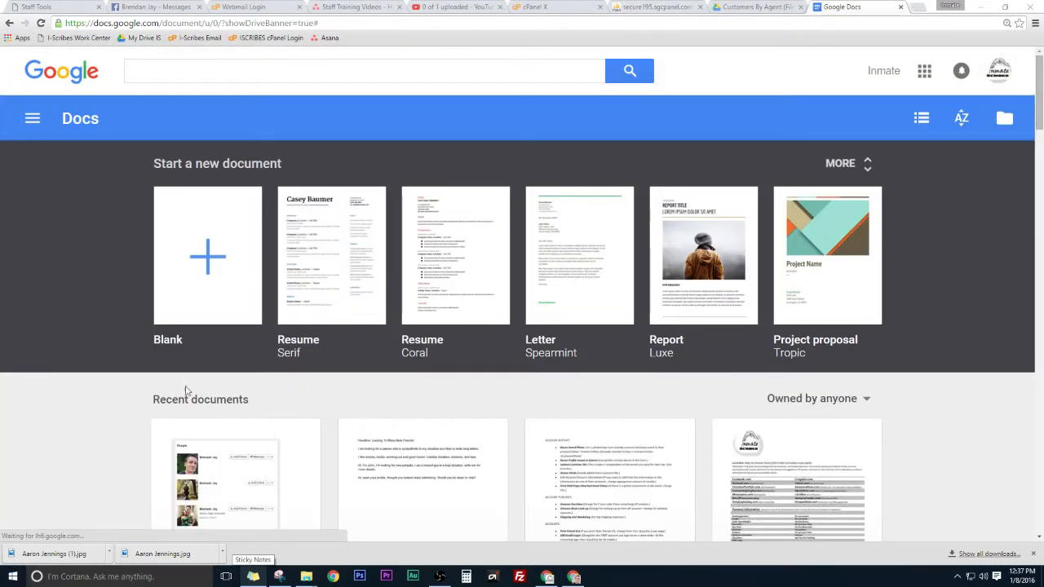
{"action": "left_click", "coordinate": [221, 473]}
{"action": "left_click_drag", "start_coordinate": [858, 8], "coordinate": [252, 9]}
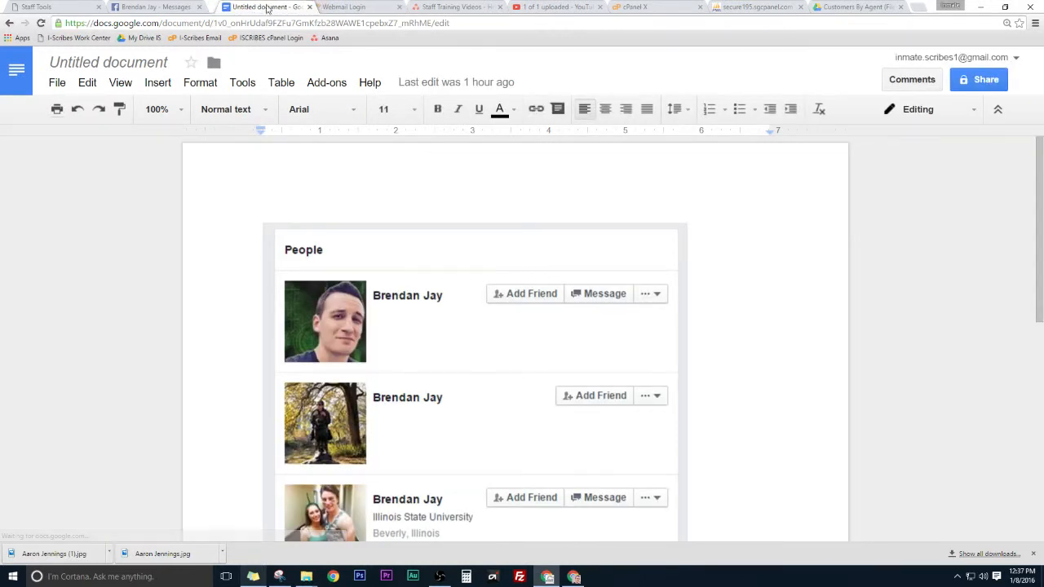
Step: Delete the People screenshot so the document is blank, then return to Facebook
{"action": "left_click", "coordinate": [454, 358]}
{"action": "key", "text": "Delete"}
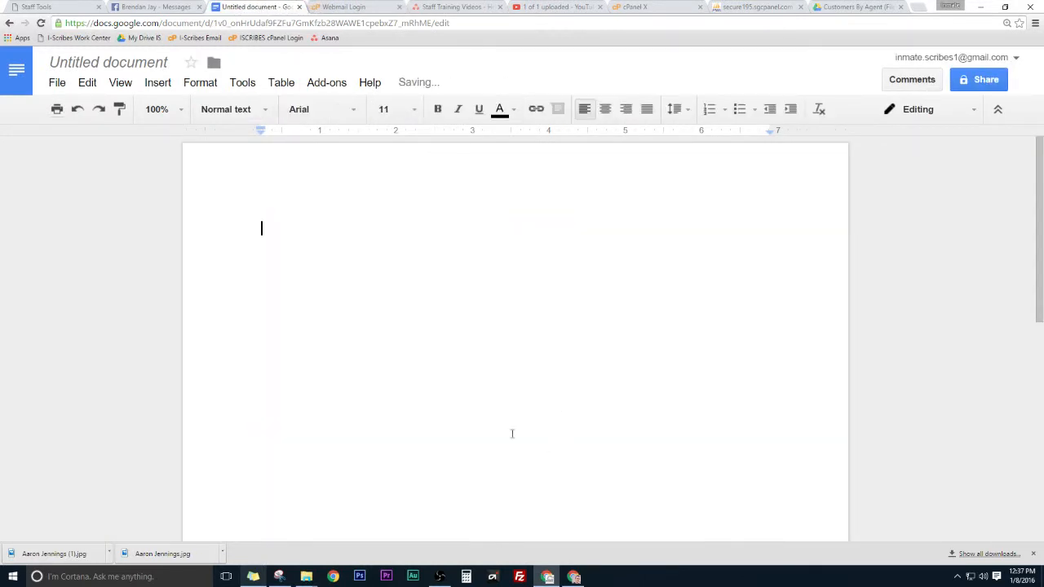
{"action": "scroll", "coordinate": [392, 337], "scroll_direction": "down", "scroll_amount": 1}
{"action": "scroll", "coordinate": [392, 337], "scroll_direction": "up", "scroll_amount": 1}
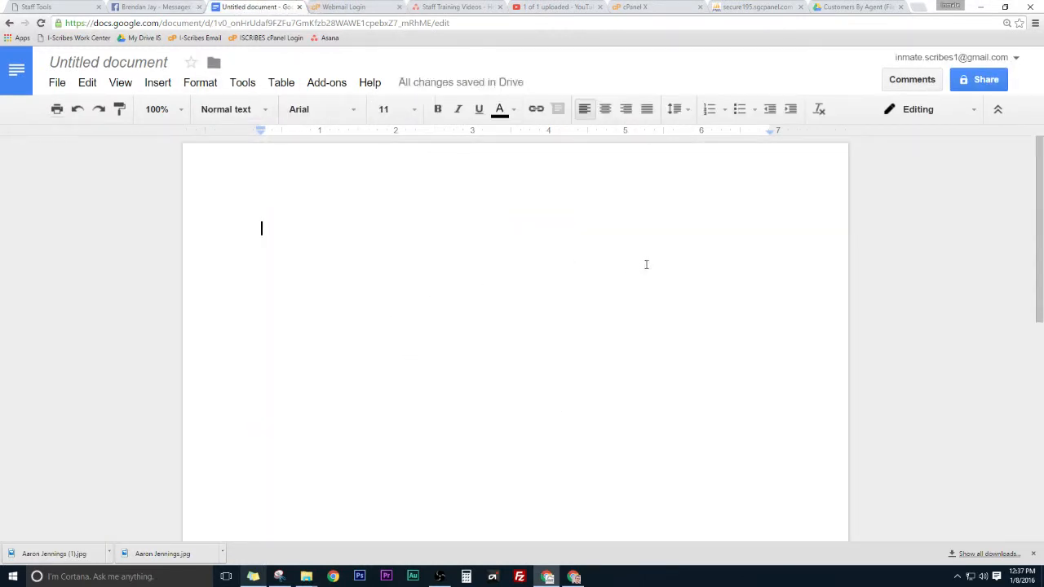
{"action": "left_click", "coordinate": [155, 8]}
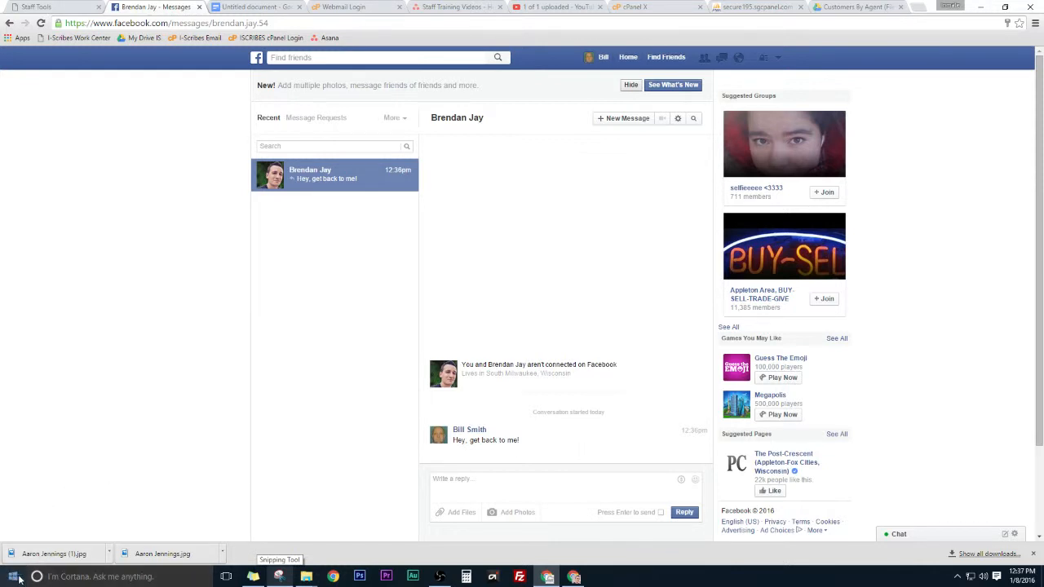
Step: Search Windows for 'snipping', then start a new snip in Snipping Tool
{"action": "left_click", "coordinate": [45, 577]}
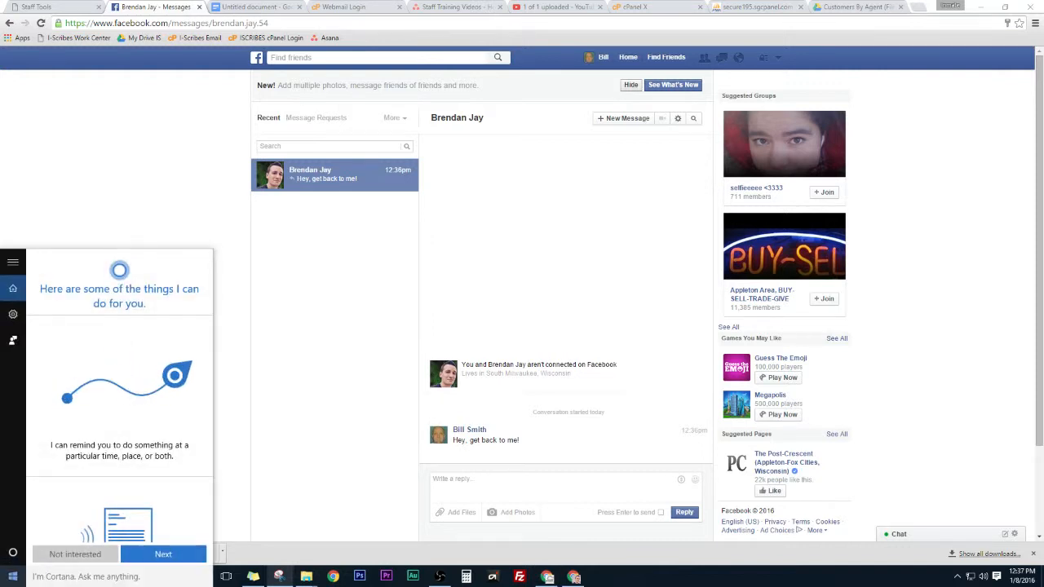
{"action": "type", "text": "snipping"}
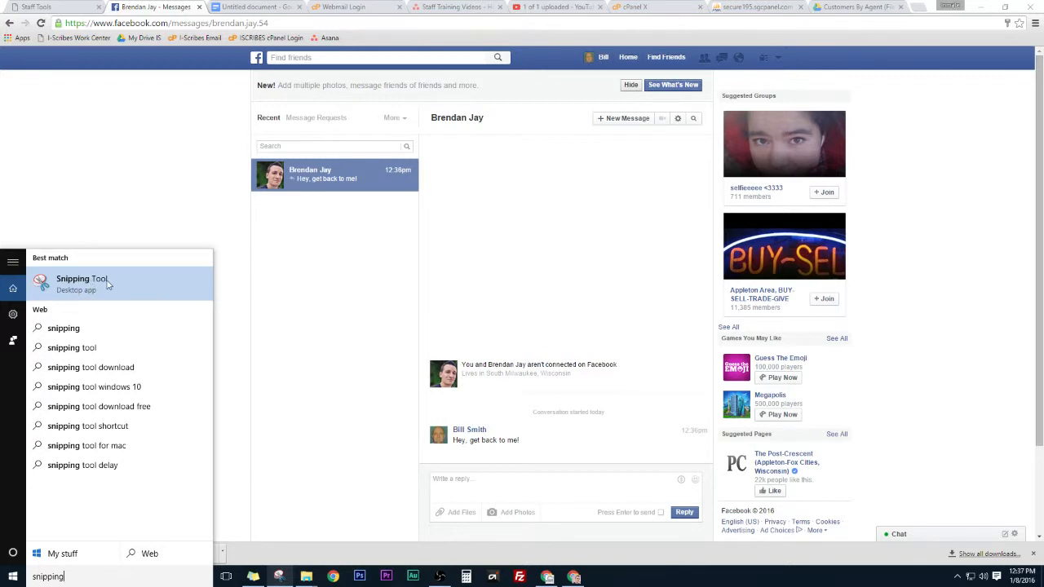
{"action": "right_click", "coordinate": [106, 281]}
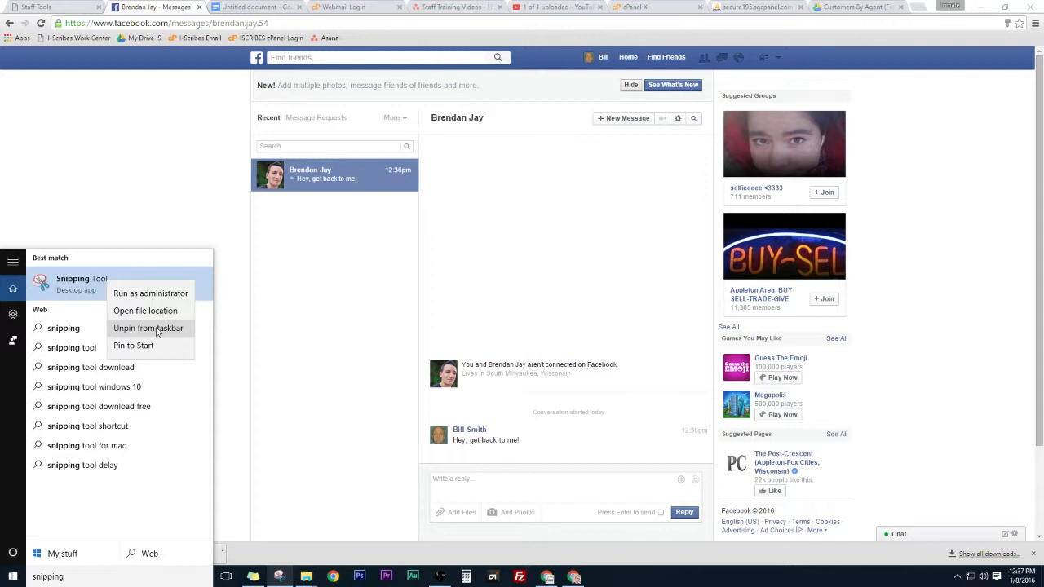
{"action": "left_click", "coordinate": [296, 330]}
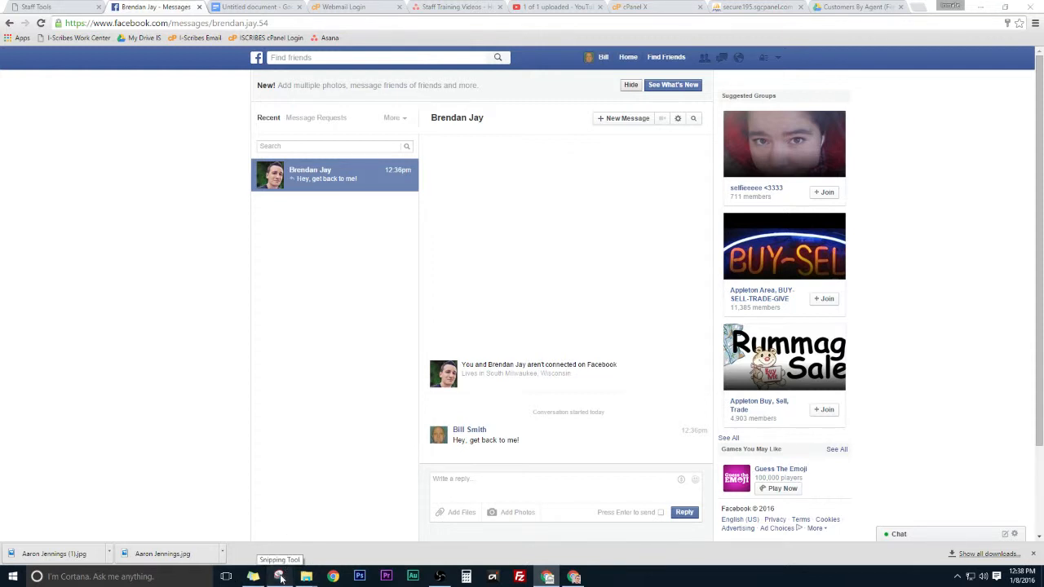
{"action": "left_click", "coordinate": [281, 577]}
{"action": "left_click", "coordinate": [311, 40]}
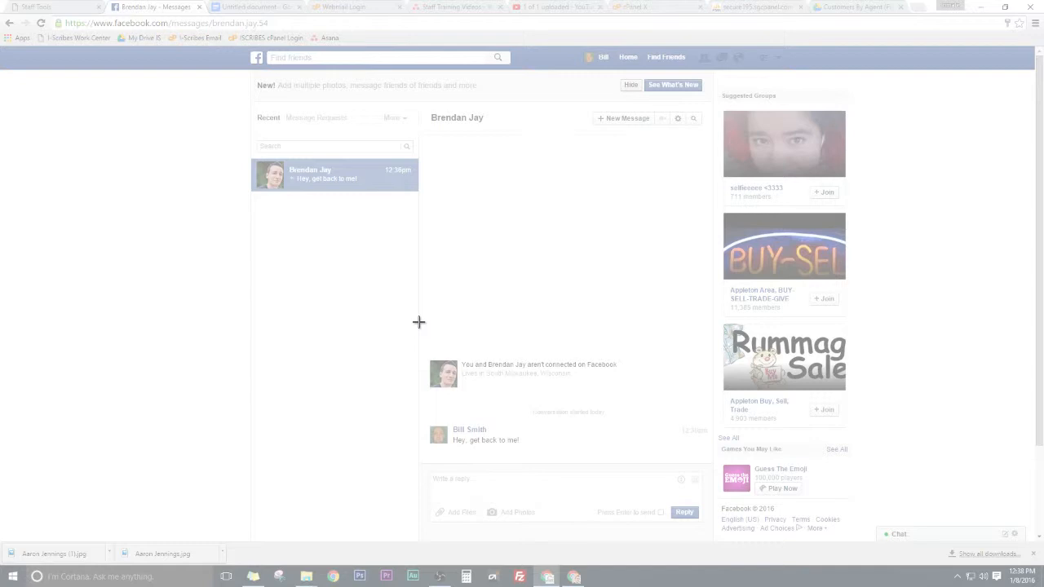
Step: Snip the chat thread showing 'Hey, get back to me!' and move the capture window aside
{"action": "left_click_drag", "start_coordinate": [418, 322], "coordinate": [715, 466]}
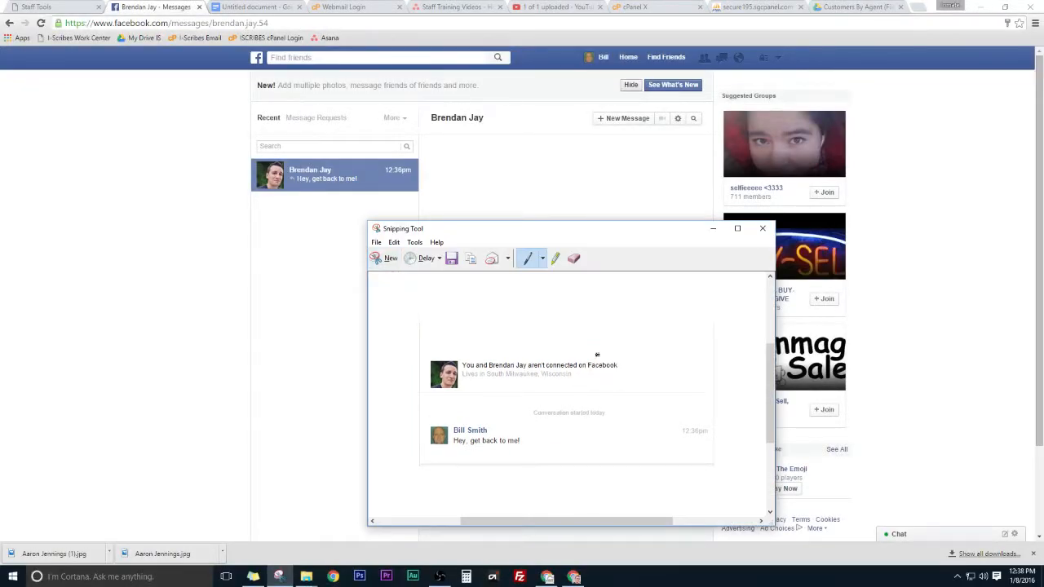
{"action": "left_click_drag", "start_coordinate": [601, 231], "coordinate": [525, 124]}
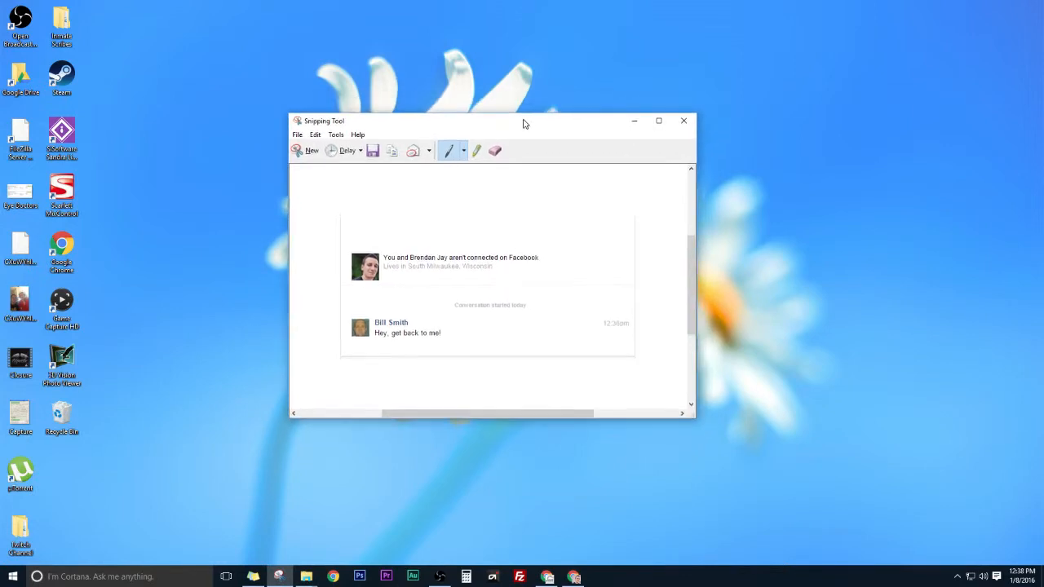
{"action": "left_click", "coordinate": [542, 579]}
Step: Paste the captured chat screenshot into the Google Doc
{"action": "left_click", "coordinate": [255, 7]}
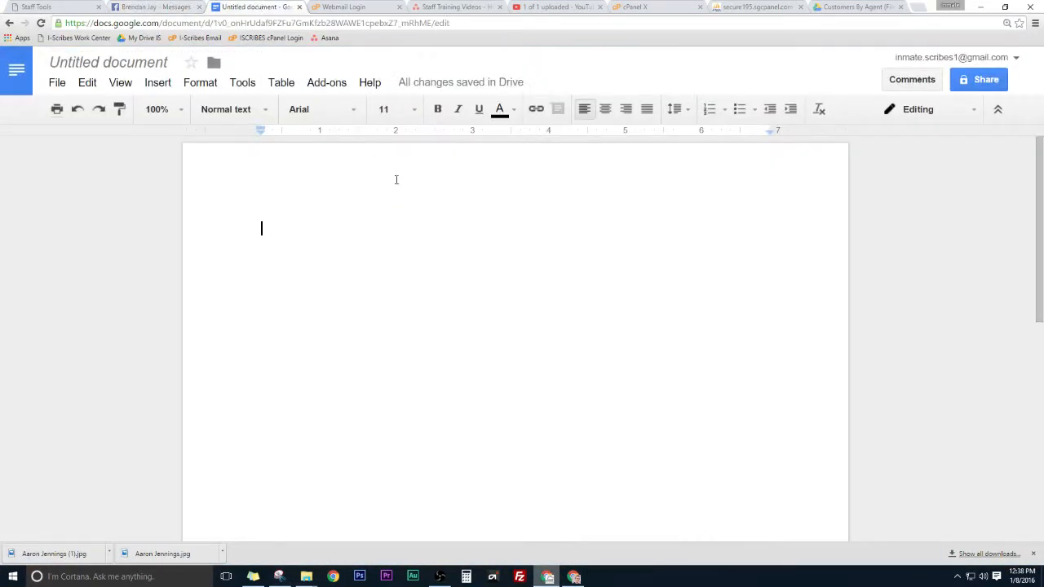
{"action": "key", "text": "ctrl+v"}
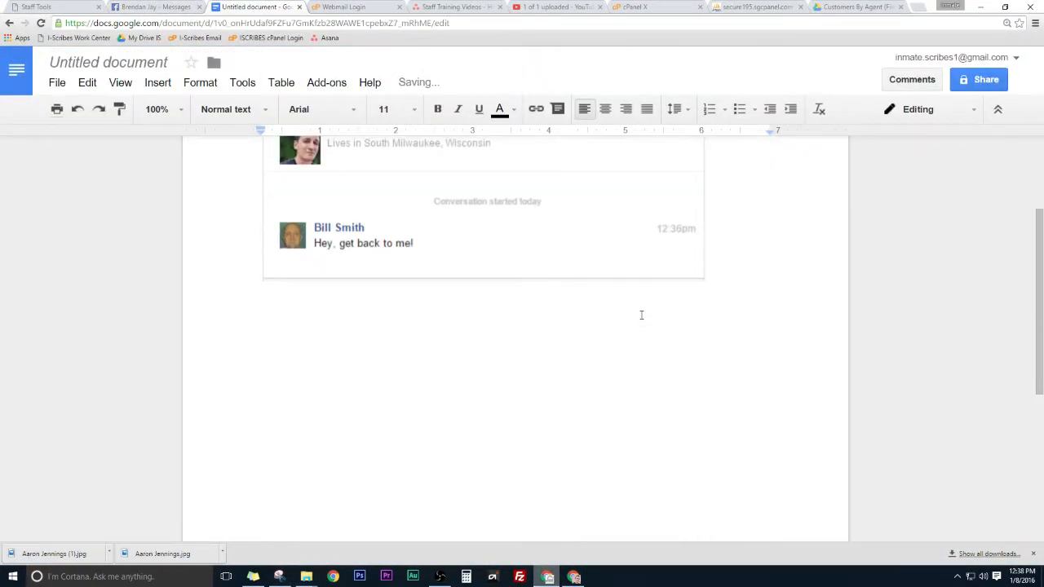
{"action": "scroll", "coordinate": [411, 444], "scroll_direction": "down", "scroll_amount": 2}
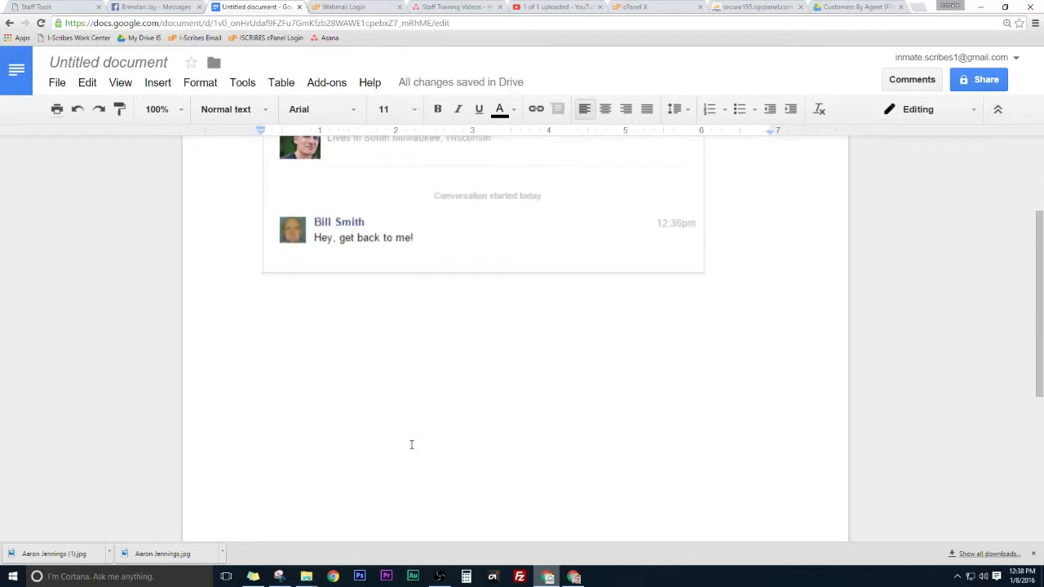
Step: Take a second snip of the conversation and paste it on a new line below
{"action": "left_click", "coordinate": [166, 6]}
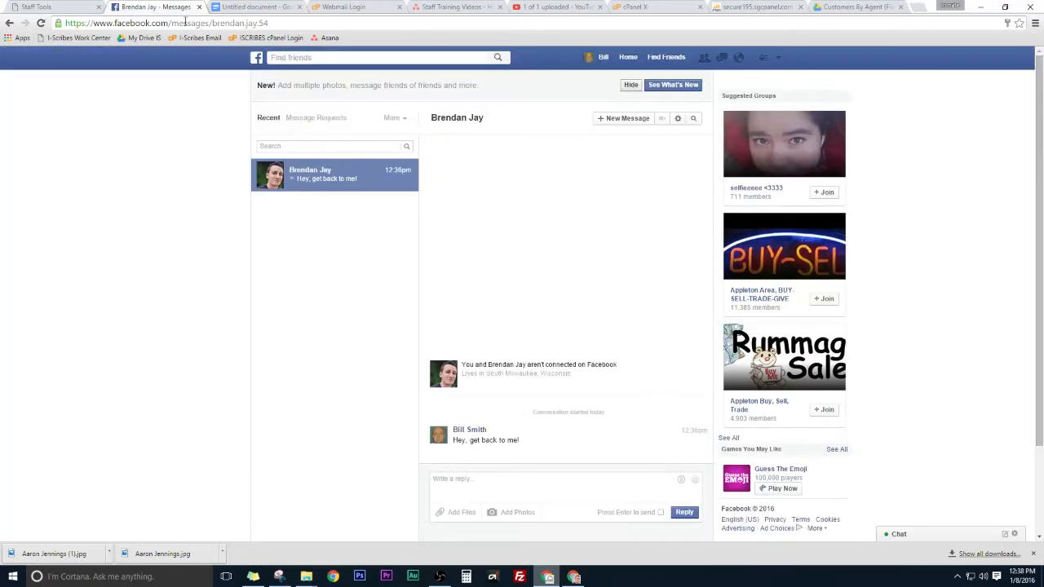
{"action": "left_click", "coordinate": [278, 576]}
{"action": "left_click", "coordinate": [314, 152]}
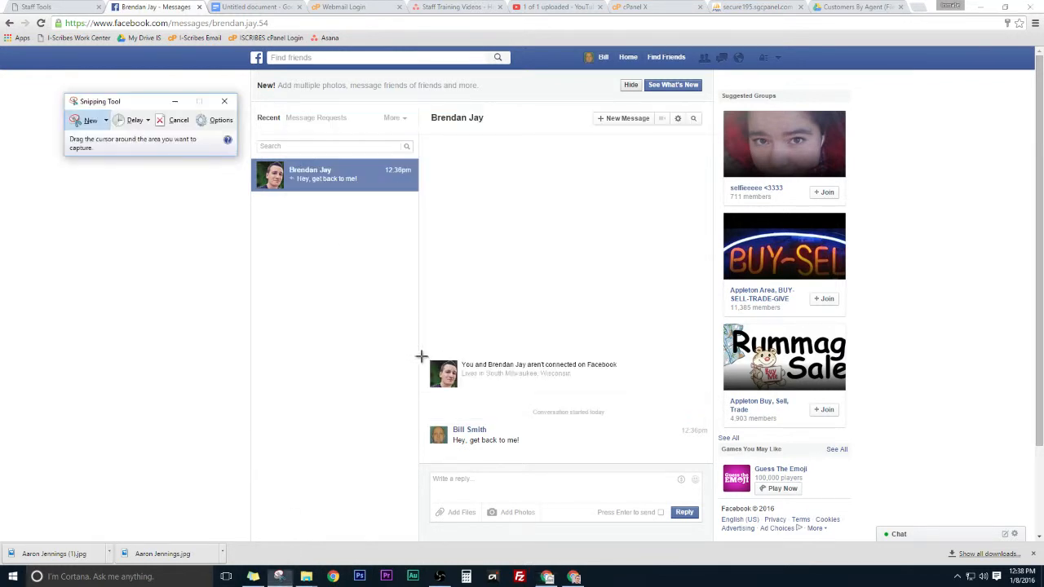
{"action": "left_click_drag", "start_coordinate": [421, 348], "coordinate": [711, 460]}
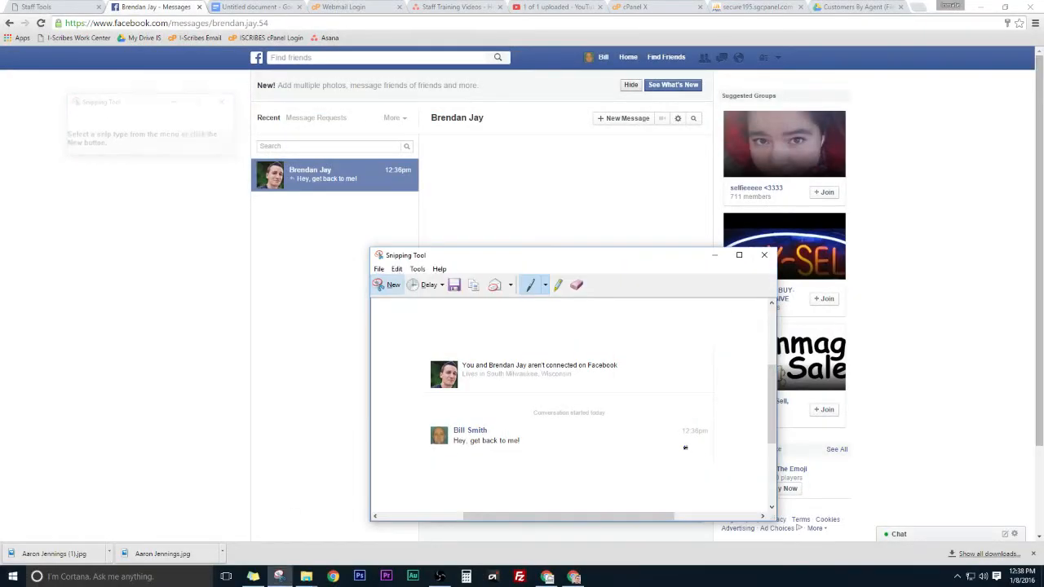
{"action": "left_click", "coordinate": [474, 285]}
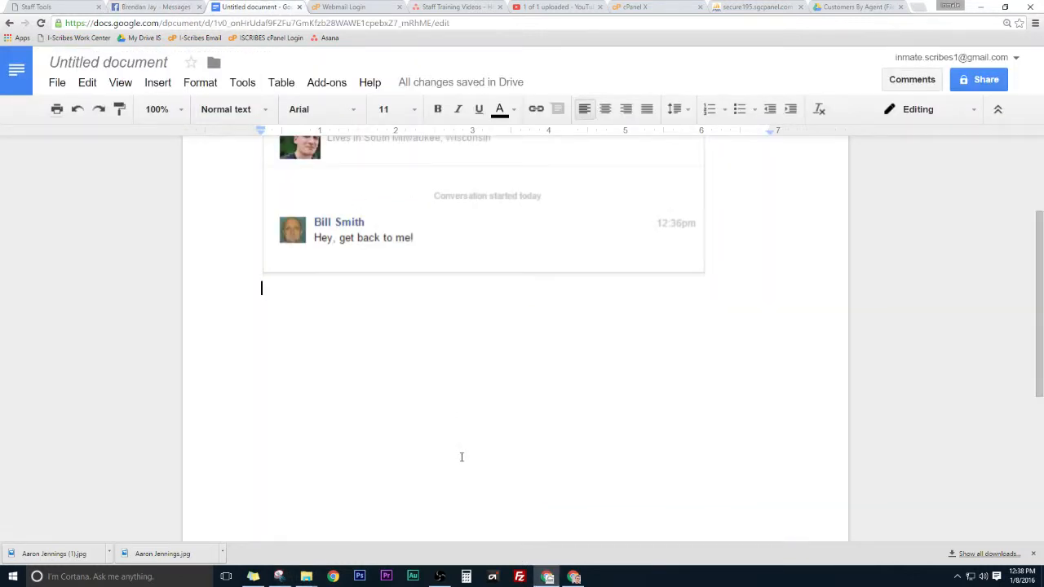
{"action": "key", "text": "BackSpace"}
{"action": "key", "text": "Return"}
{"action": "key", "text": "ctrl+v"}
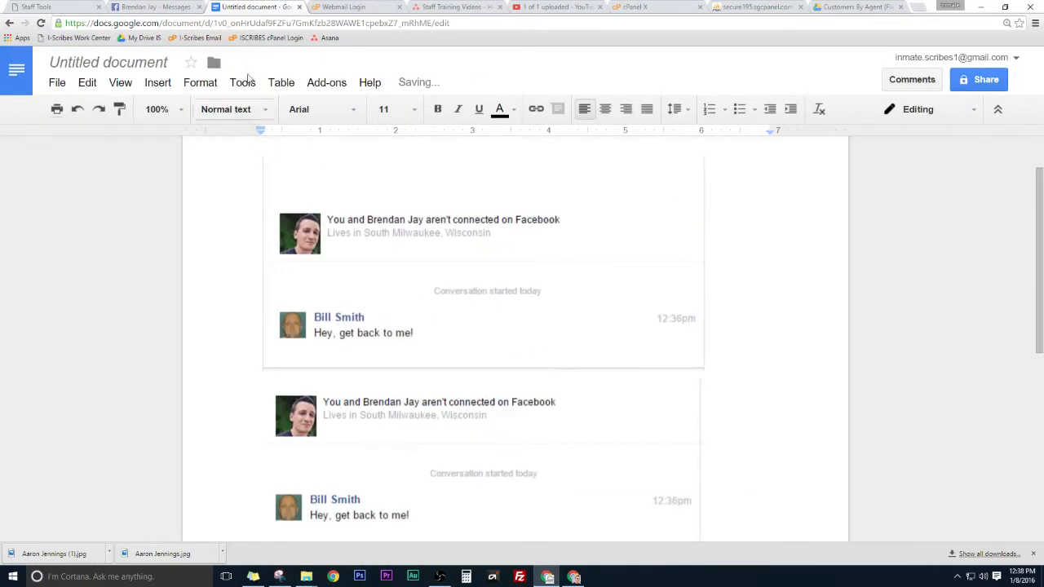
Step: Snip and copy the conversation a third time, then return to the document
{"action": "left_click", "coordinate": [163, 6]}
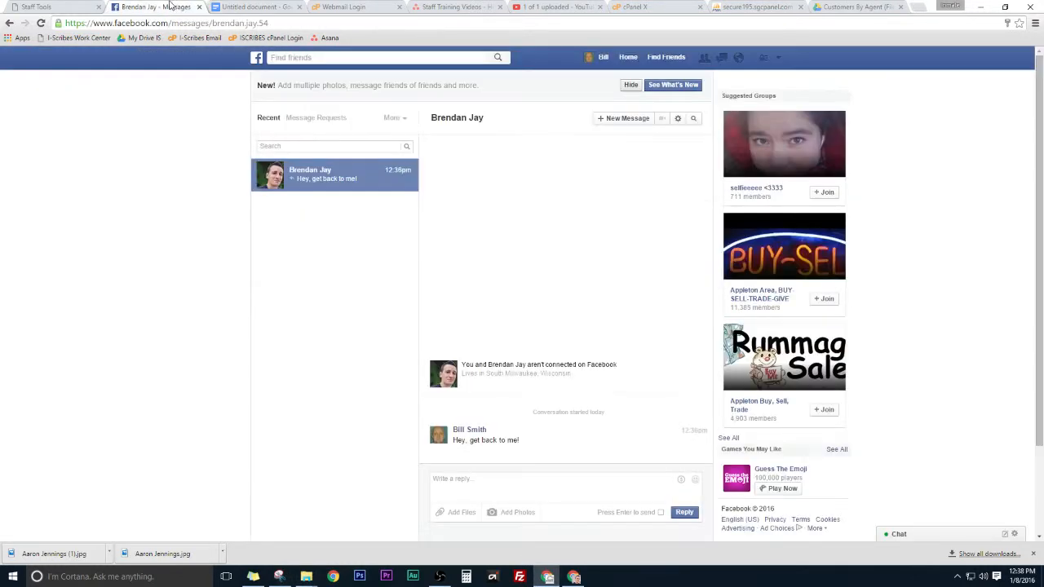
{"action": "left_click", "coordinate": [279, 577]}
{"action": "left_click", "coordinate": [388, 284]}
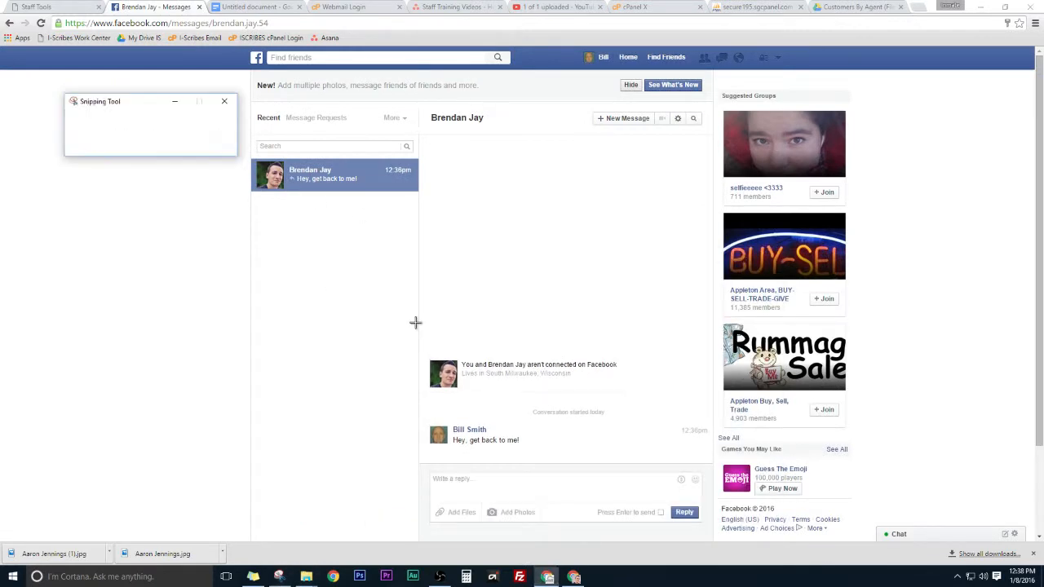
{"action": "left_click_drag", "start_coordinate": [417, 344], "coordinate": [713, 465]}
{"action": "left_click", "coordinate": [469, 281]}
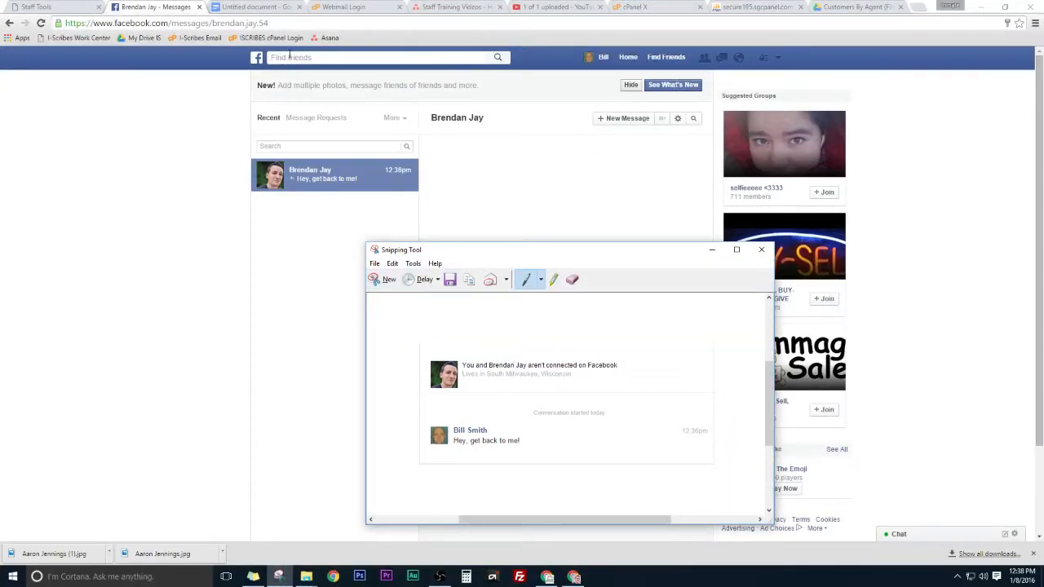
{"action": "left_click", "coordinate": [268, 10]}
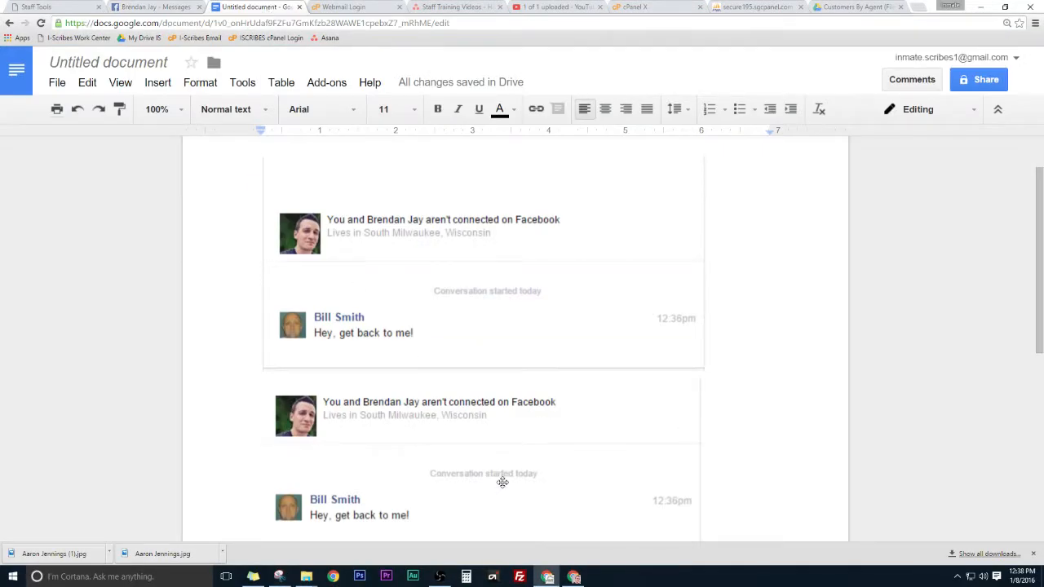
{"action": "key", "text": "ctrl+z"}
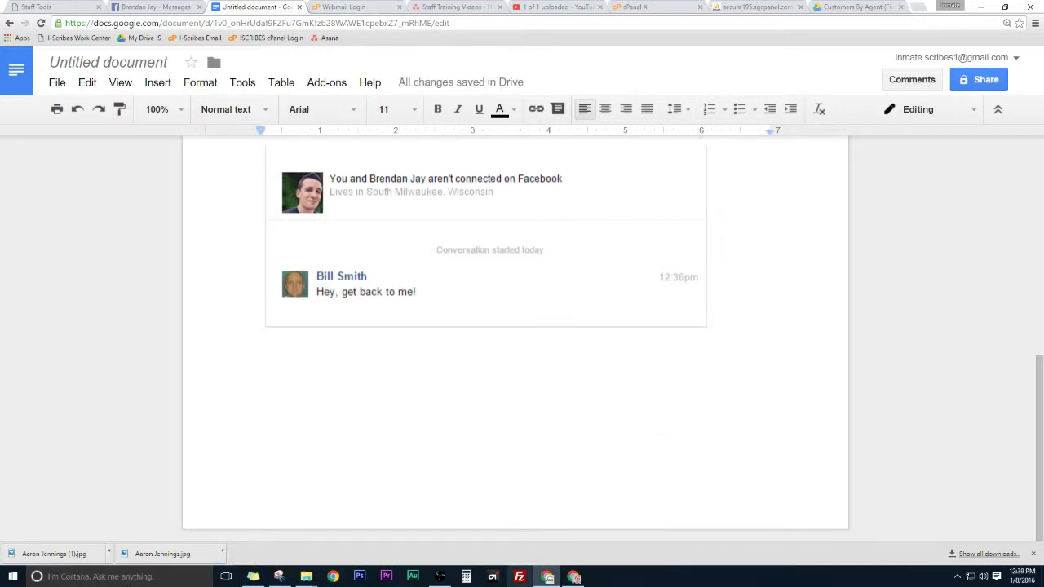
Step: Check the document in print preview twice, cancelling each time
{"action": "key", "text": "ctrl+p"}
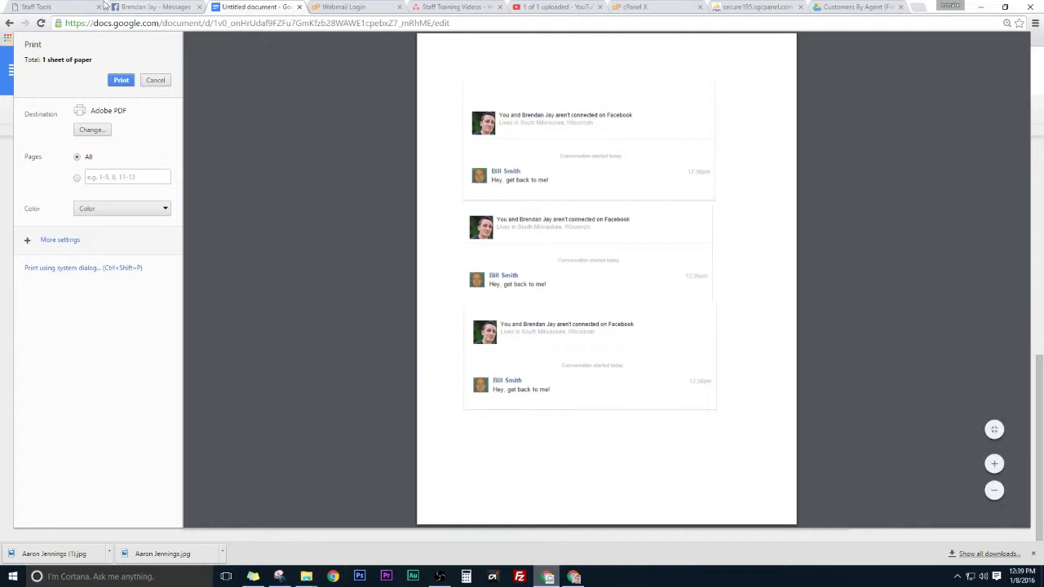
{"action": "left_click", "coordinate": [155, 80]}
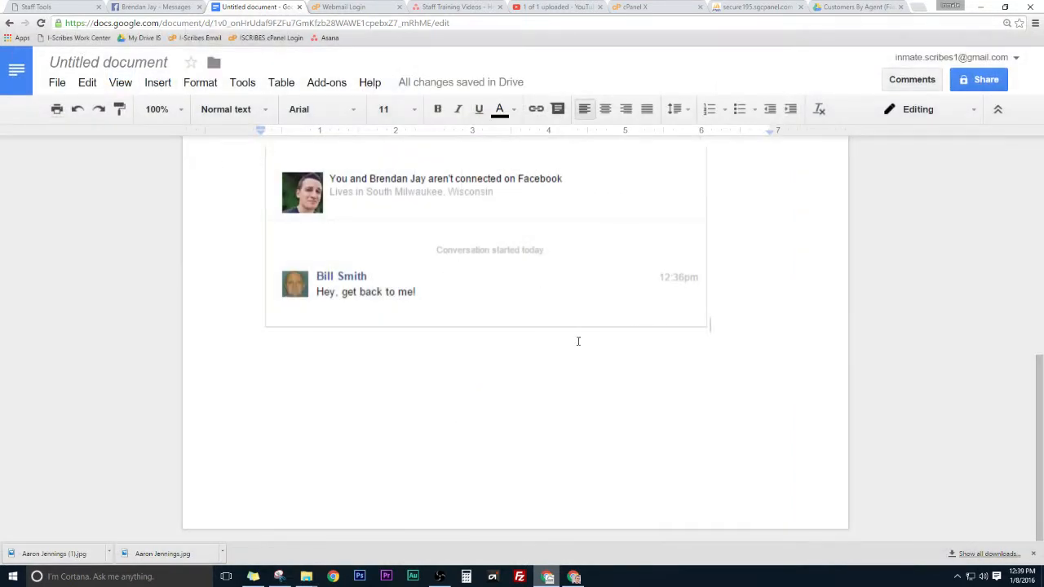
{"action": "scroll", "coordinate": [569, 285], "scroll_direction": "up", "scroll_amount": 10}
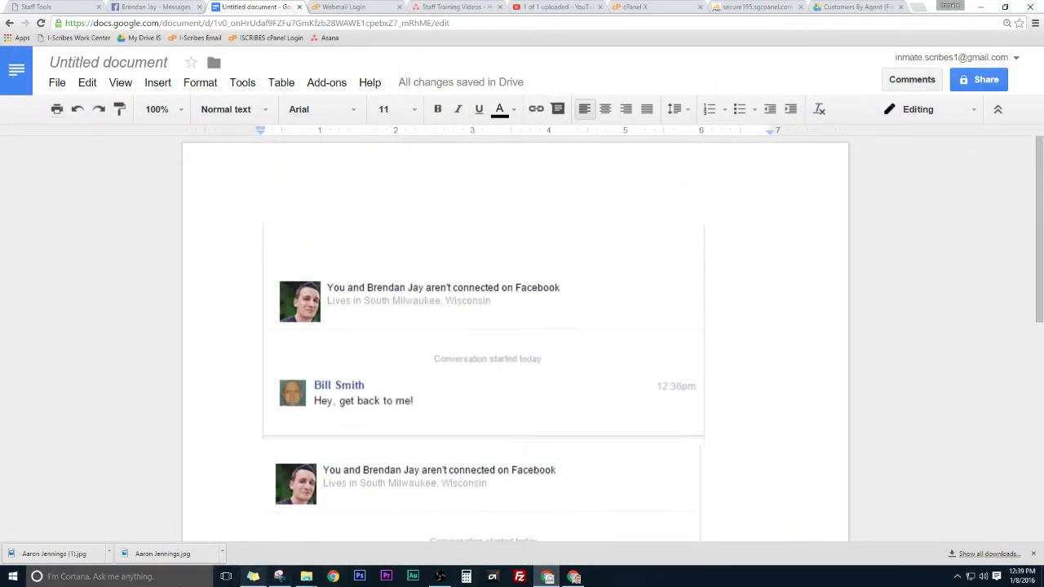
{"action": "key", "text": "ctrl+p"}
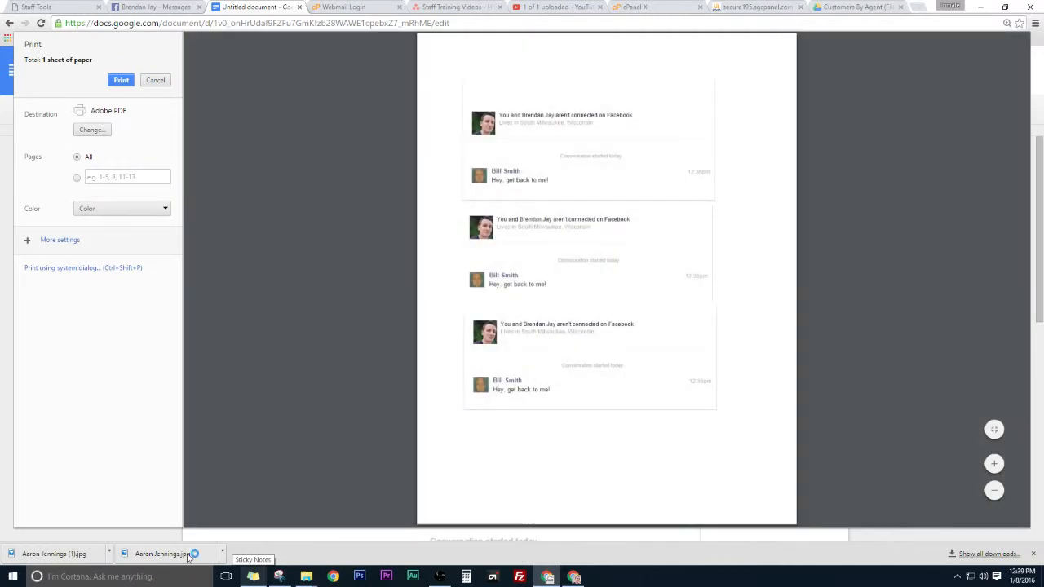
{"action": "left_click", "coordinate": [155, 80]}
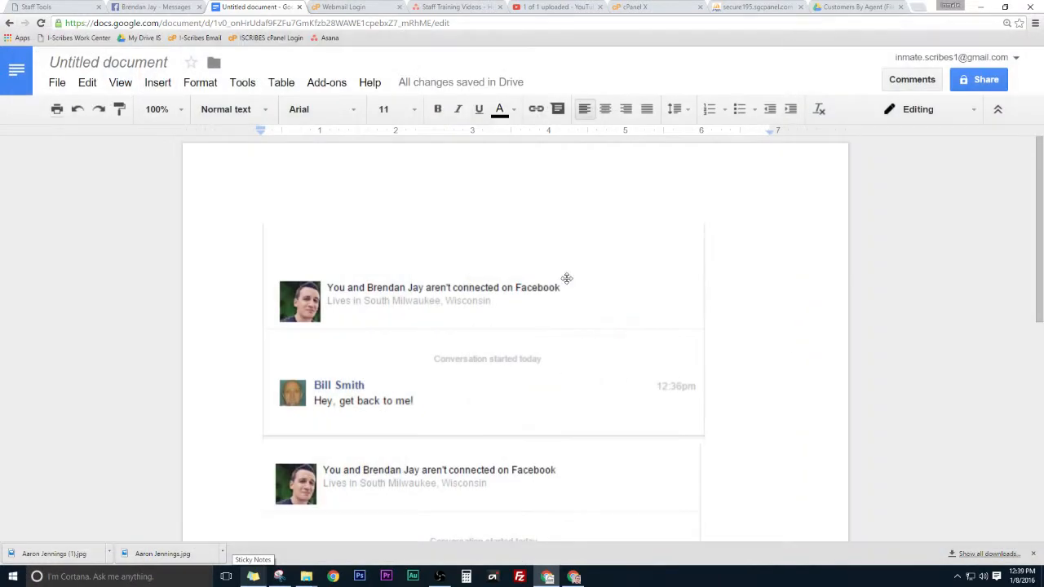
Step: Select all content and delete the screenshots, then return to Facebook
{"action": "left_click", "coordinate": [504, 322]}
{"action": "key", "text": "ctrl+a"}
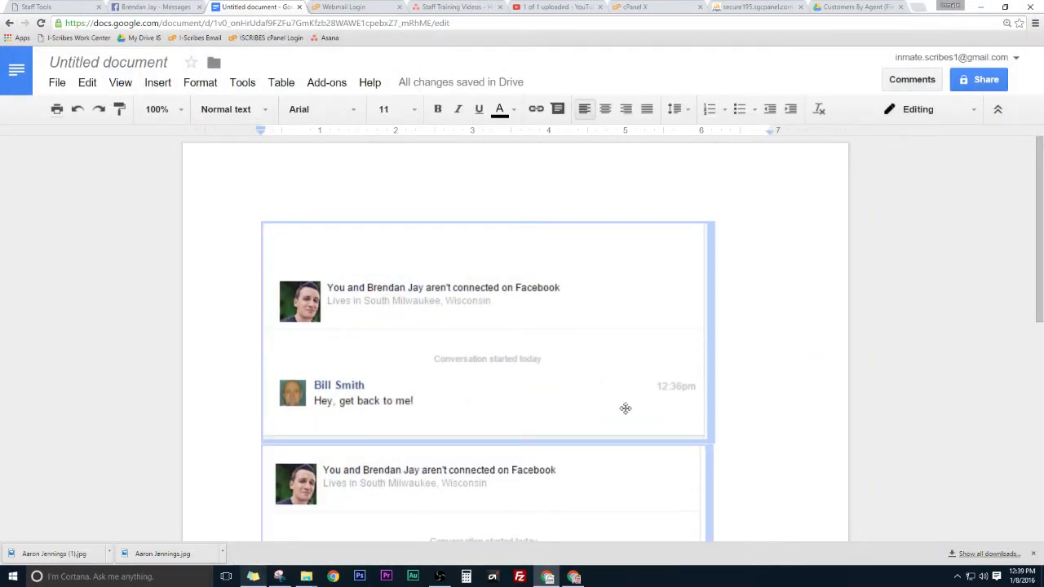
{"action": "key", "text": "Delete"}
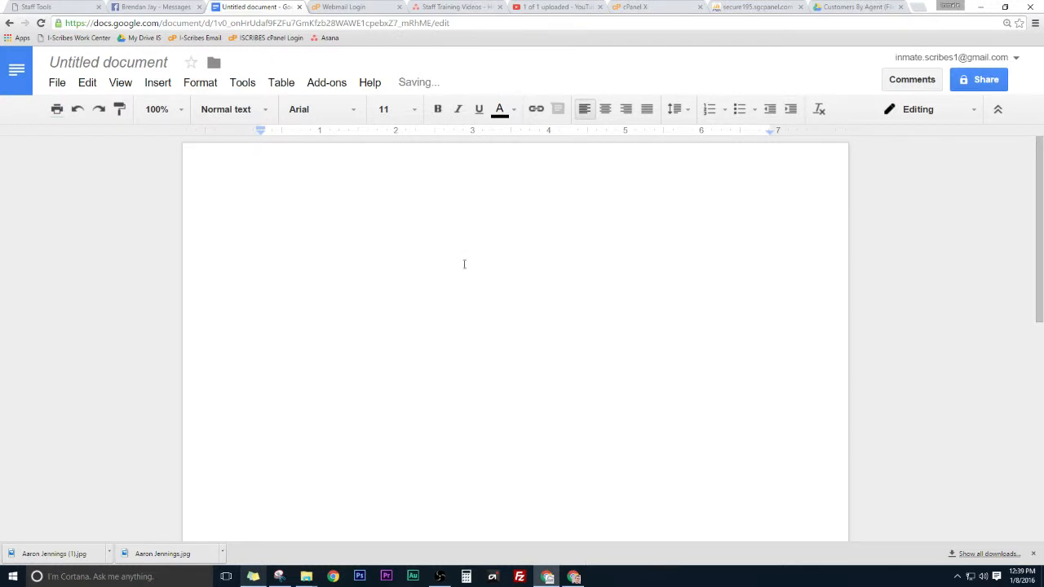
{"action": "left_click", "coordinate": [167, 7]}
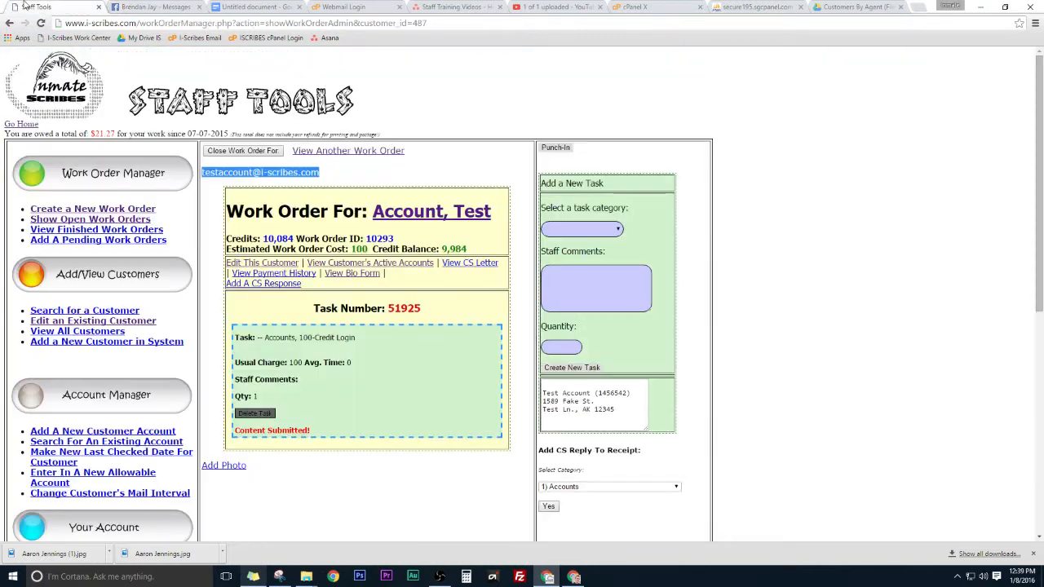
Step: Create a Messages A1 - Get Messages task with quantity 3, totalling 175
{"action": "left_click", "coordinate": [27, 6]}
{"action": "left_click", "coordinate": [567, 229]}
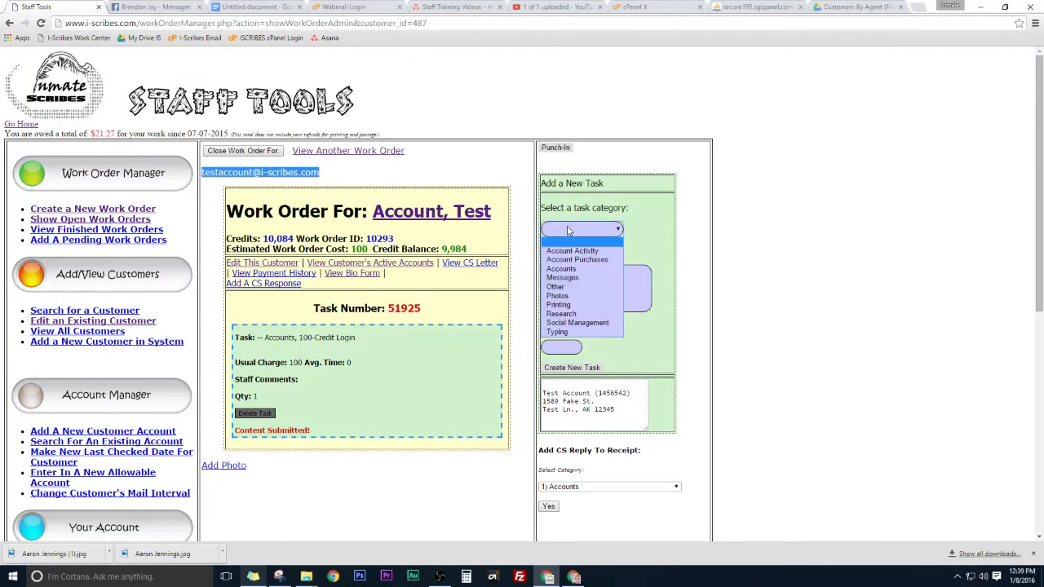
{"action": "left_click", "coordinate": [575, 277]}
{"action": "left_click", "coordinate": [575, 254]}
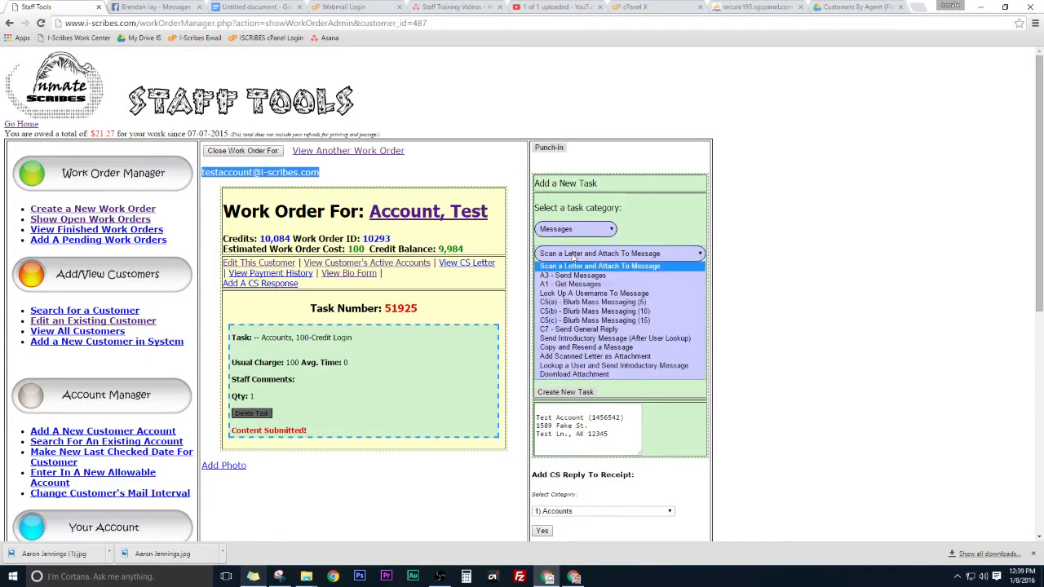
{"action": "left_click", "coordinate": [569, 281]}
{"action": "left_click", "coordinate": [561, 372]}
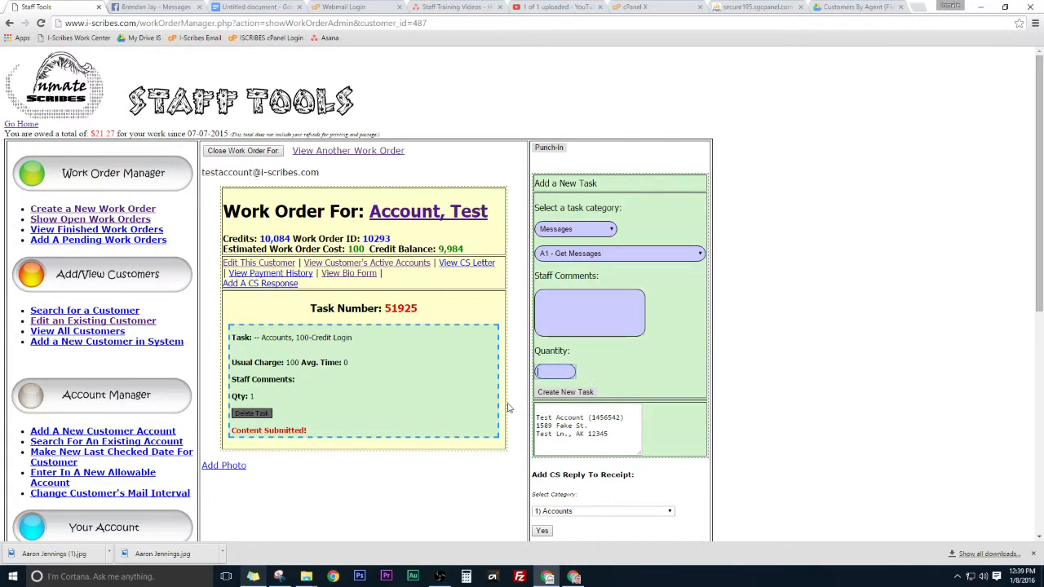
{"action": "type", "text": "3"}
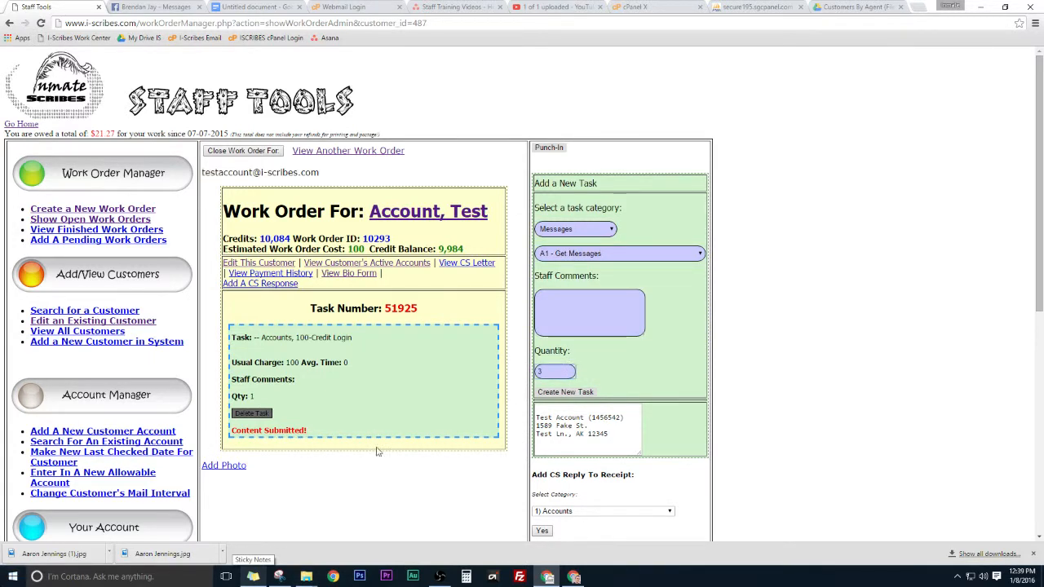
{"action": "left_click", "coordinate": [563, 392]}
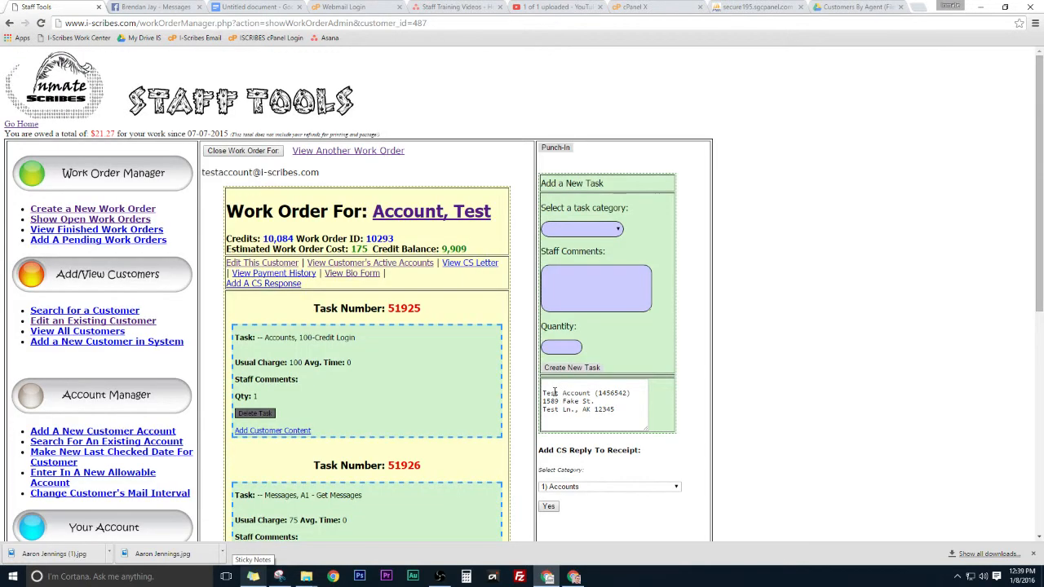
{"action": "scroll", "coordinate": [302, 299], "scroll_direction": "down", "scroll_amount": 3}
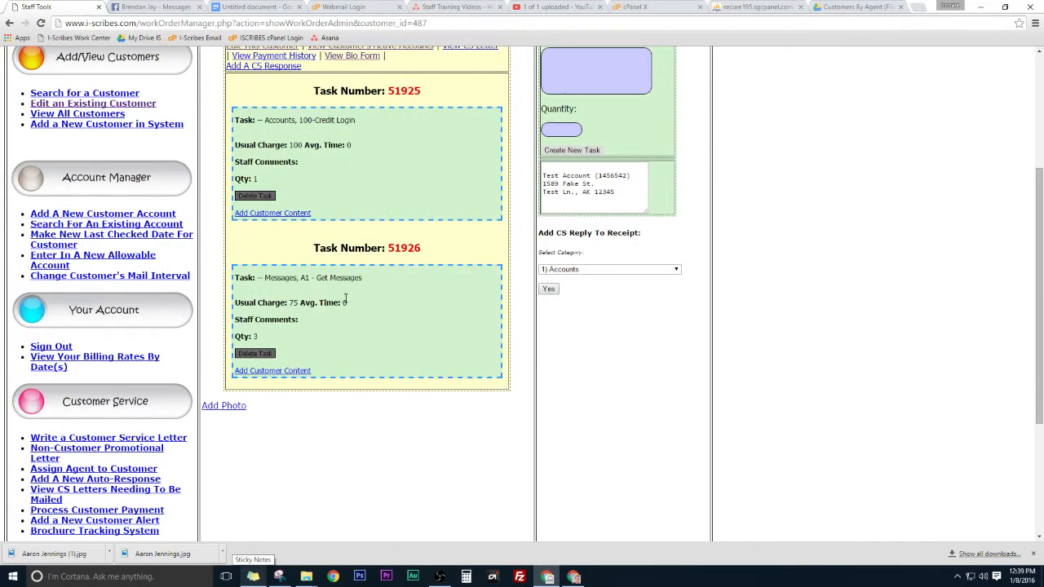
{"action": "scroll", "coordinate": [424, 289], "scroll_direction": "up", "scroll_amount": 3}
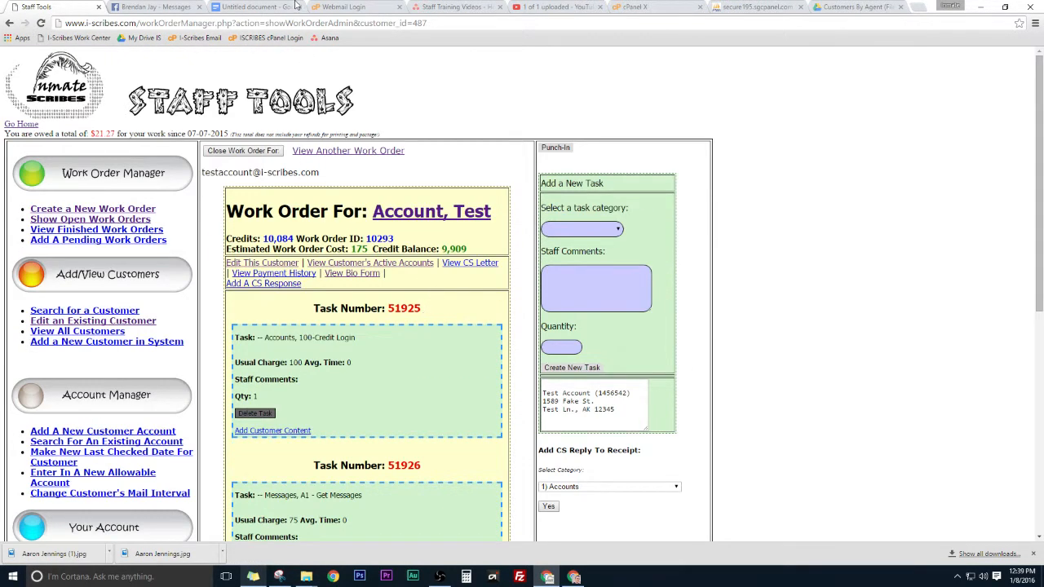
{"action": "left_click", "coordinate": [155, 6]}
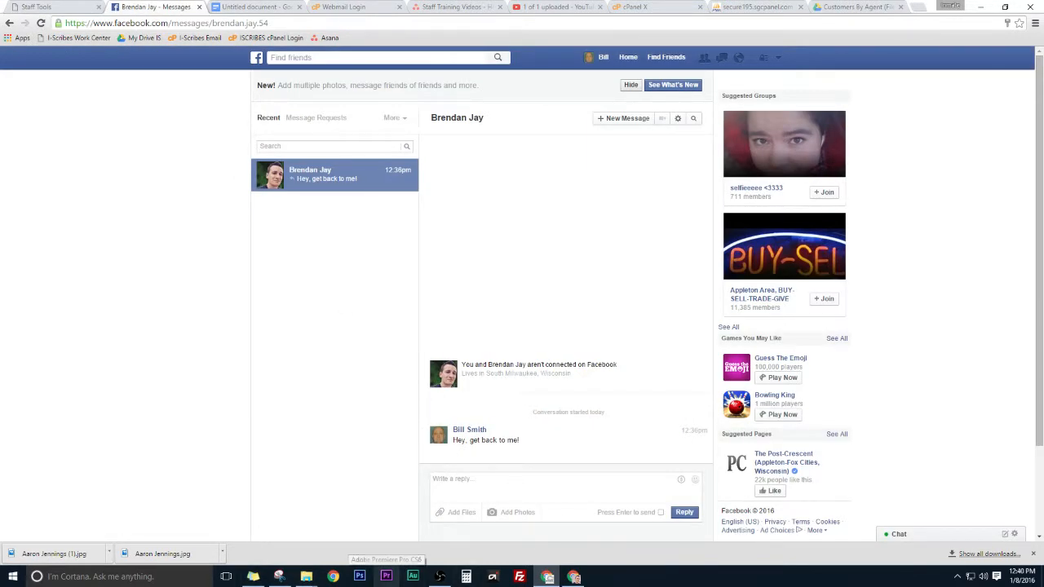
Step: Switch to the blank Untitled Google Docs document
{"action": "left_click", "coordinate": [254, 6]}
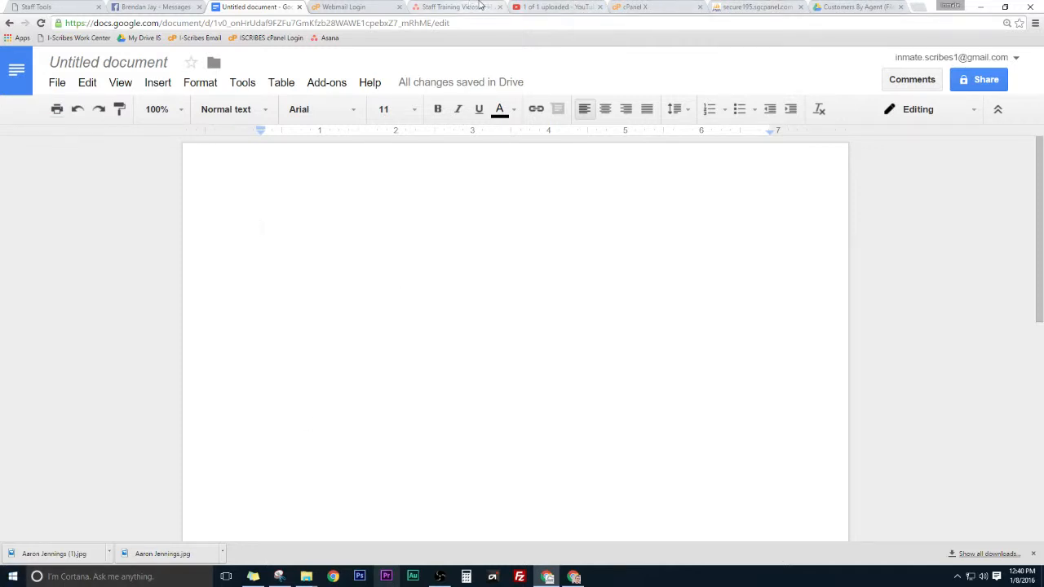
Step: Load amazon.com in the Webmail tab, correcting the mistyped address
{"action": "left_click", "coordinate": [365, 6]}
{"action": "left_click", "coordinate": [346, 23]}
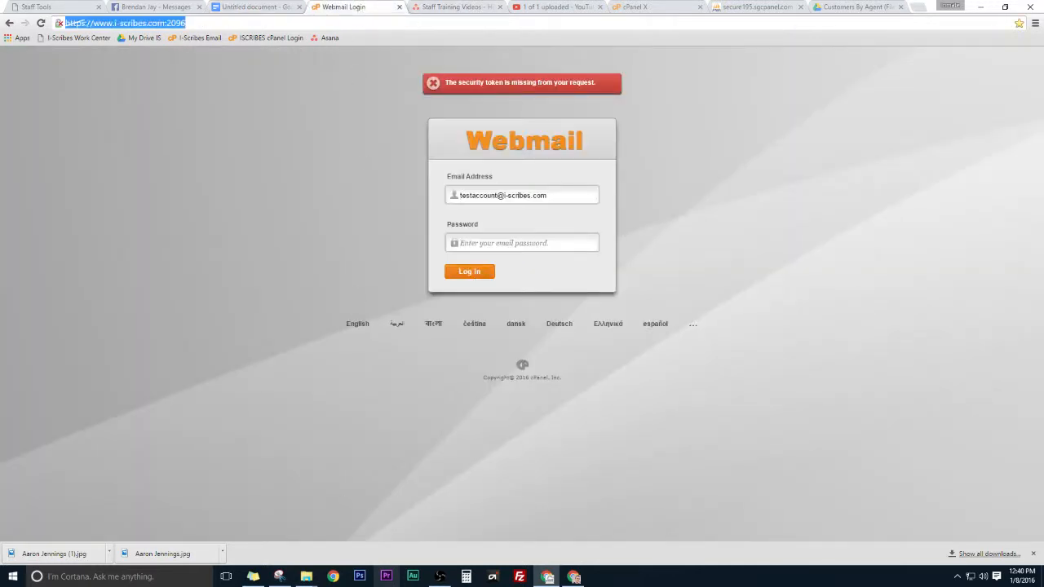
{"action": "type", "text": "ac"}
{"action": "key", "text": "BackSpace"}
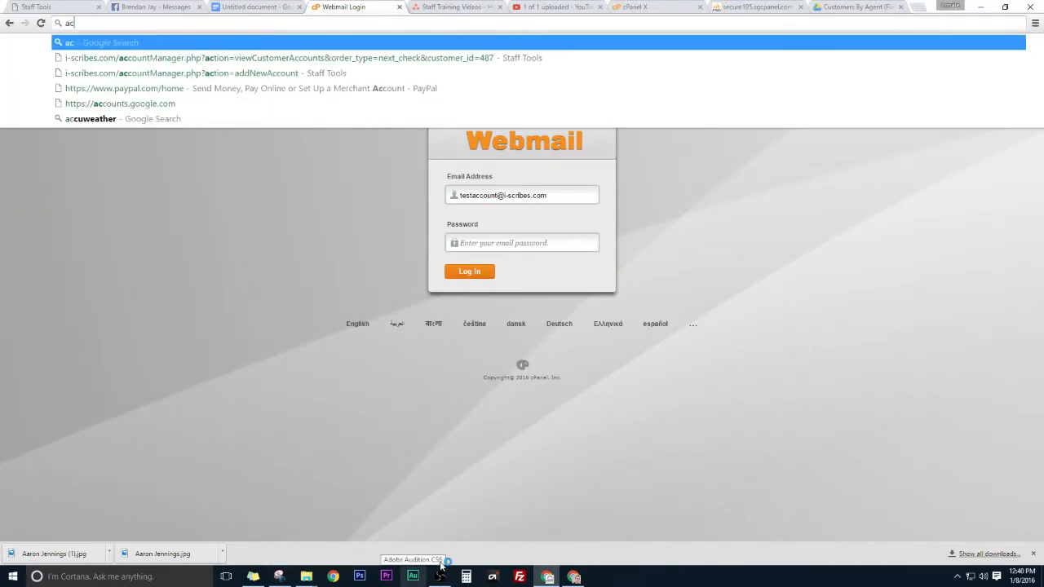
{"action": "key", "text": "BackSpace"}
{"action": "type", "text": "mazon.com"}
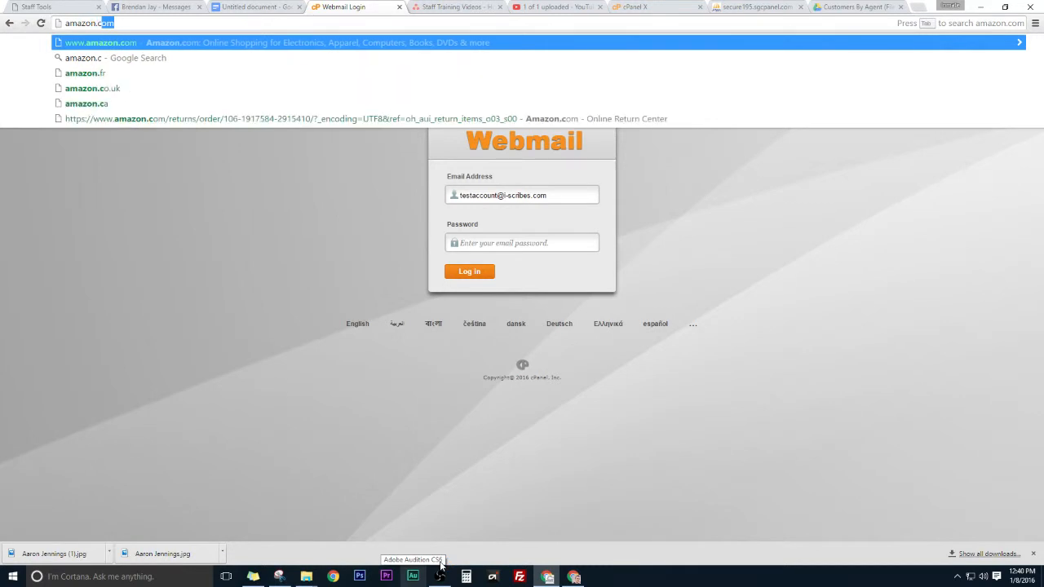
{"action": "key", "text": "Return"}
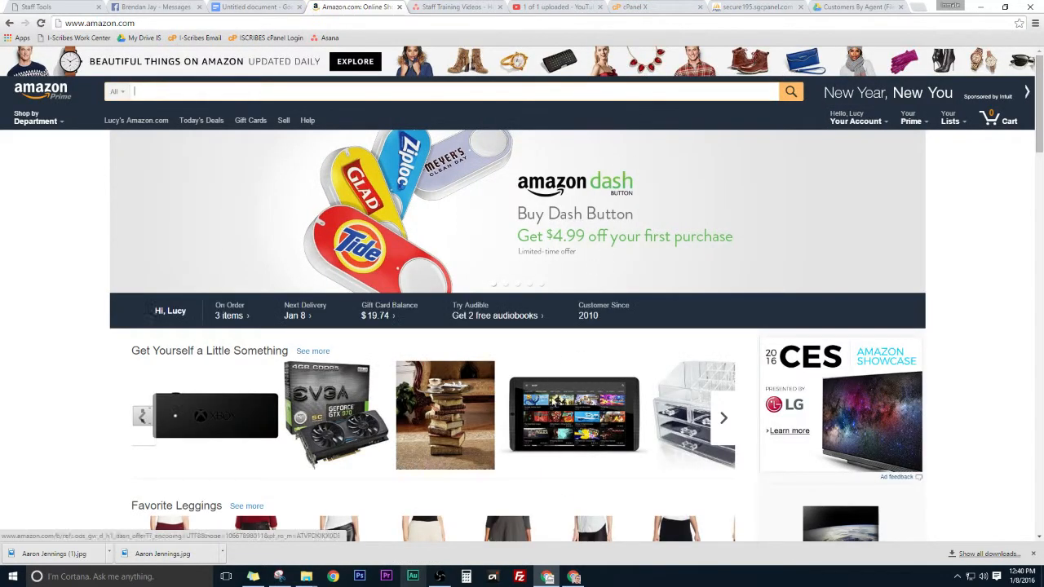
Step: Search 'dragon naturally speaking' and open the Dragon NaturallySpeaking Home 13.0, English product page
{"action": "type", "text": "dragon natu"}
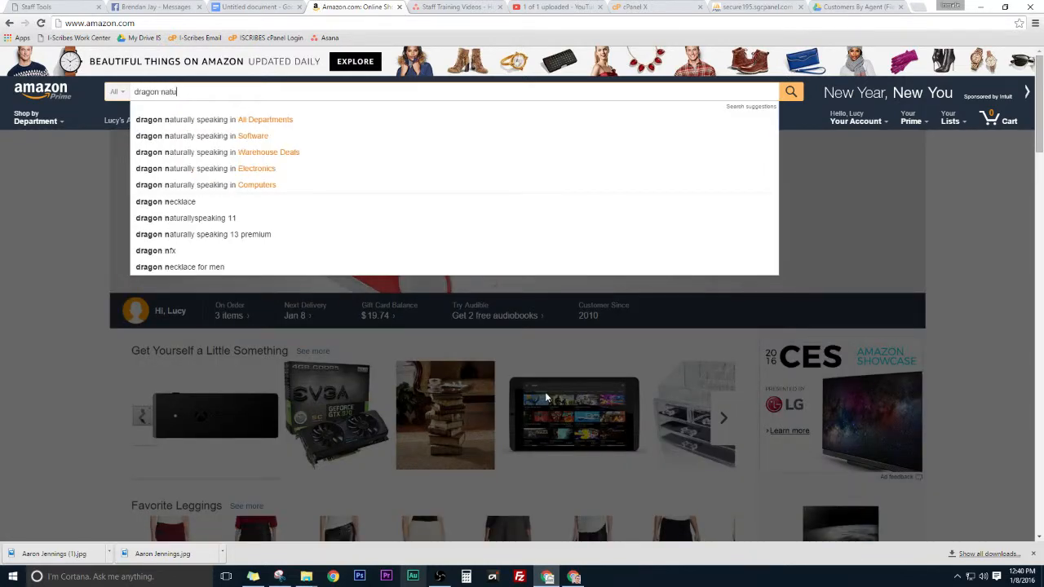
{"action": "type", "text": "rally speaking"}
{"action": "key", "text": "Return"}
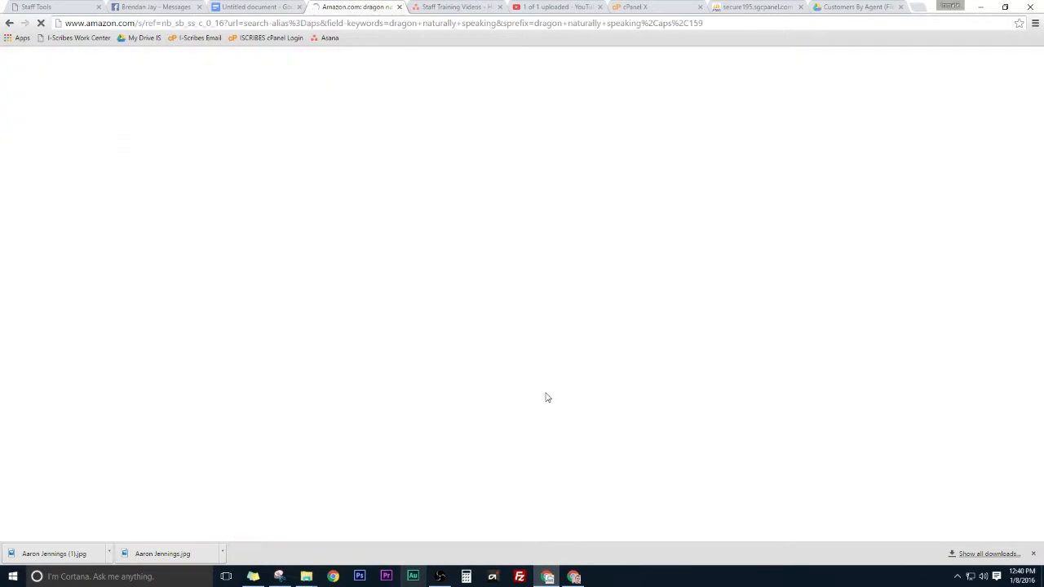
{"action": "scroll", "coordinate": [214, 390], "scroll_direction": "down", "scroll_amount": 2}
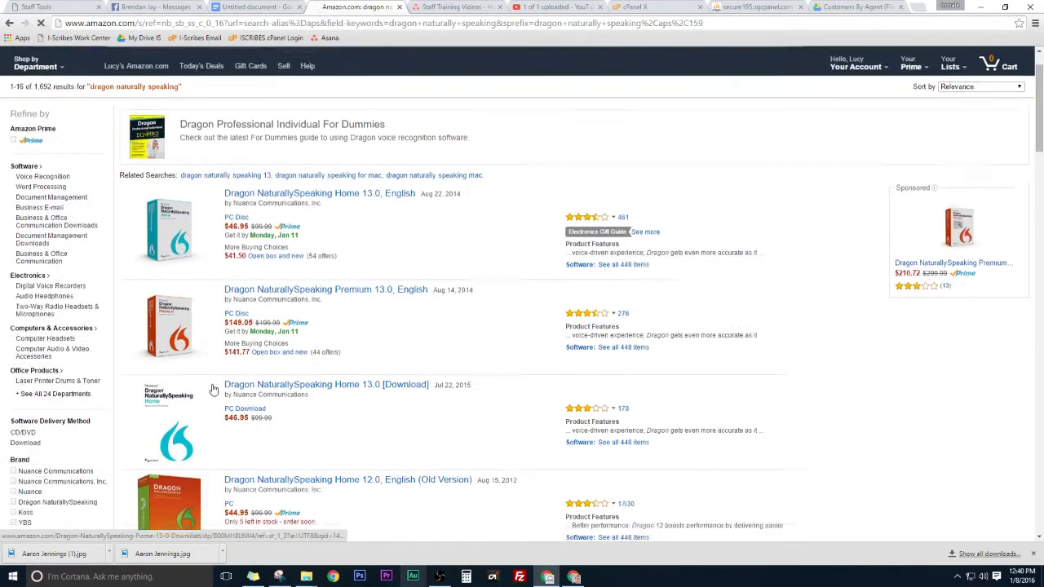
{"action": "scroll", "coordinate": [366, 410], "scroll_direction": "down", "scroll_amount": 1}
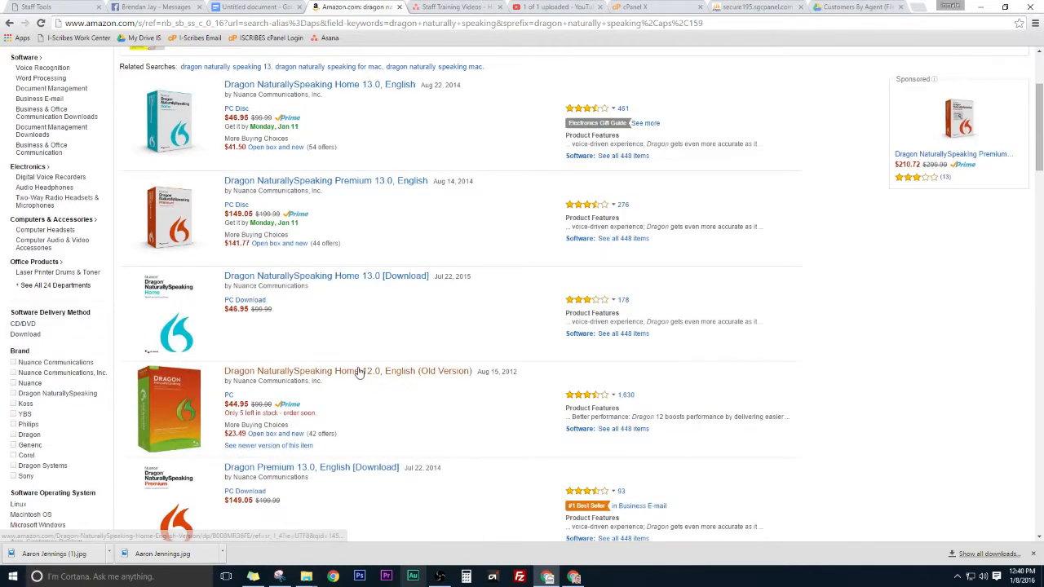
{"action": "scroll", "coordinate": [364, 267], "scroll_direction": "up", "scroll_amount": 3}
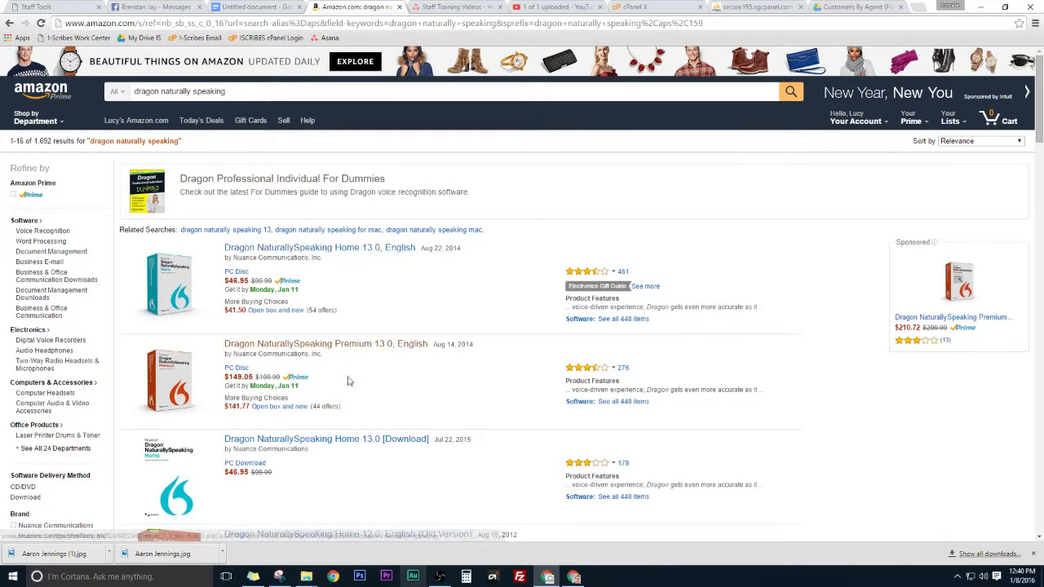
{"action": "left_click", "coordinate": [371, 248]}
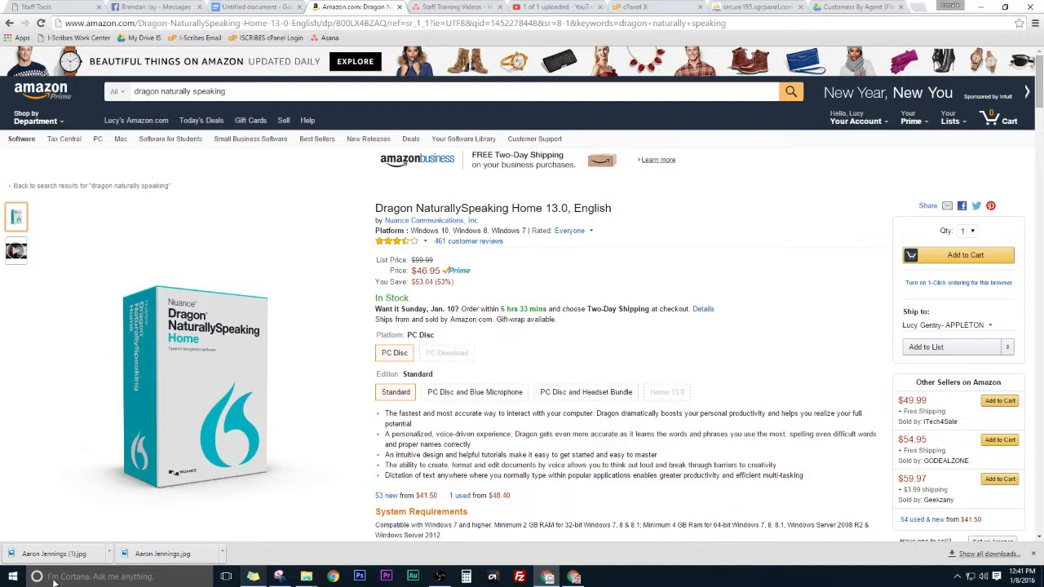
Step: Type a note asking the contact to reply with their number and address, fixing 'haven't'
{"action": "left_click", "coordinate": [255, 7]}
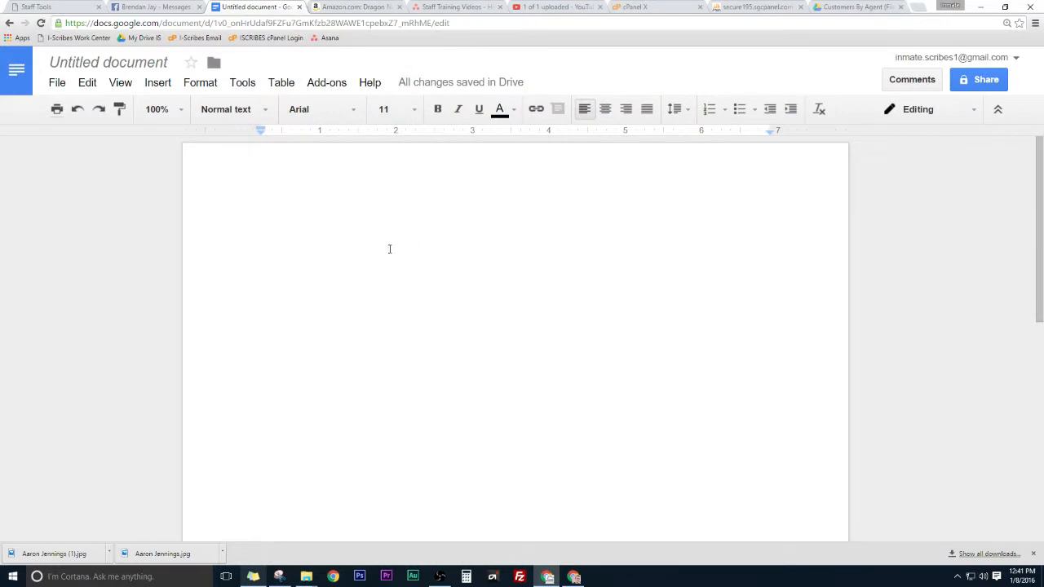
{"action": "type", "text": "H"}
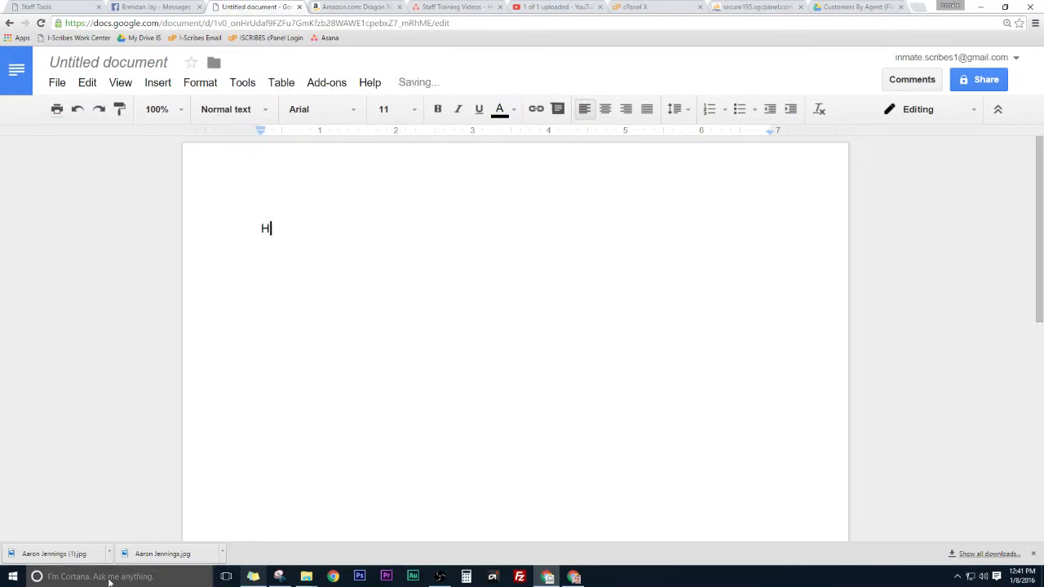
{"action": "type", "text": "ey Brendan stil"}
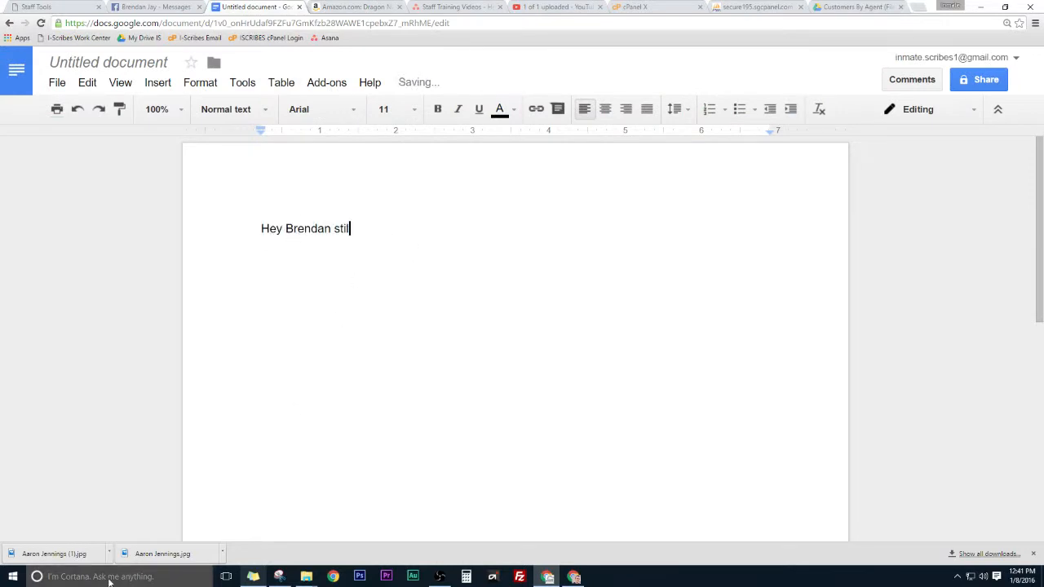
{"action": "type", "text": "l aven't heard ba"}
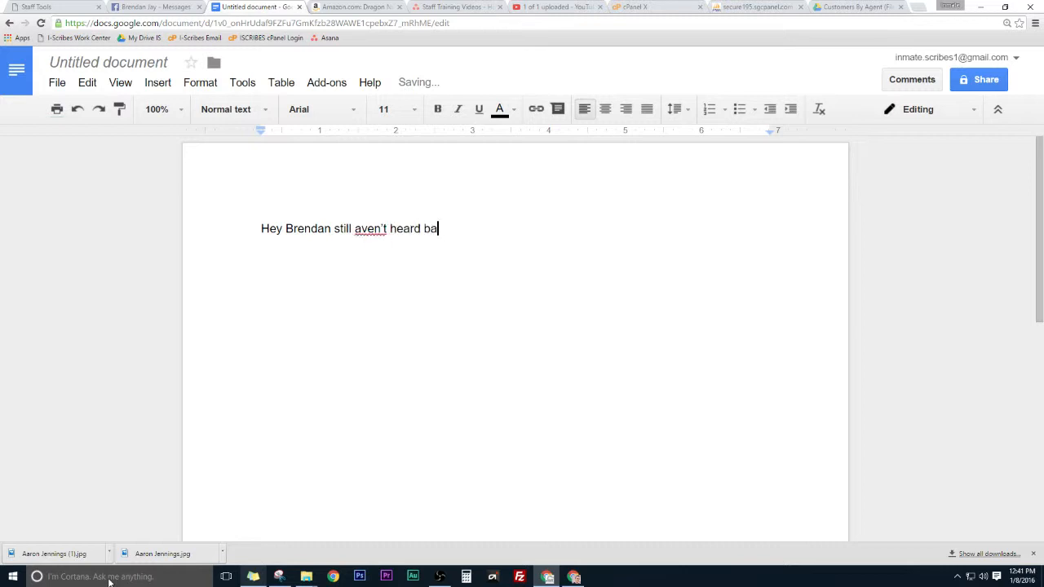
{"action": "type", "text": "ck from you hope t"}
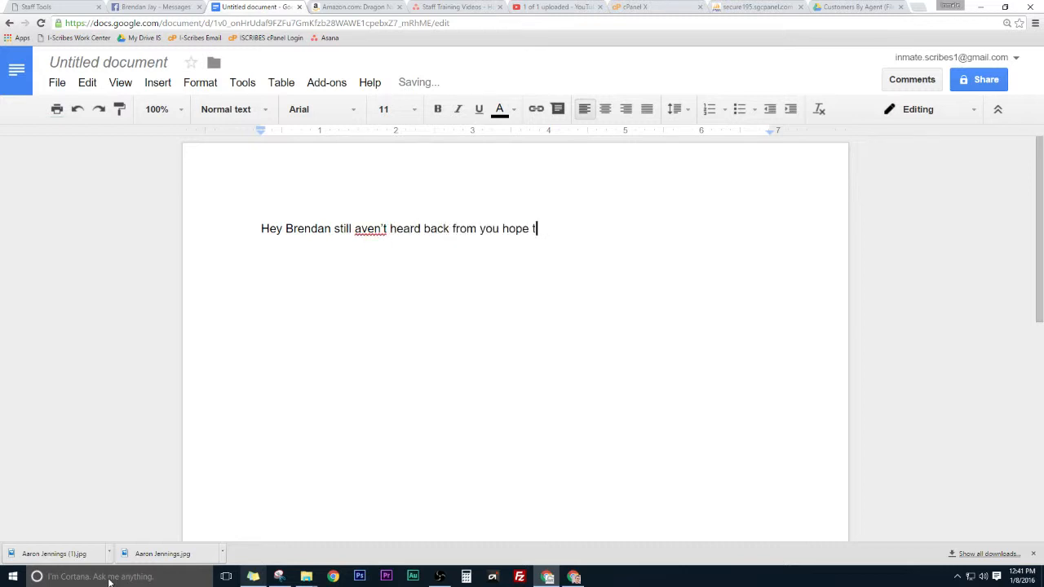
{"action": "type", "text": "o hear from you s"}
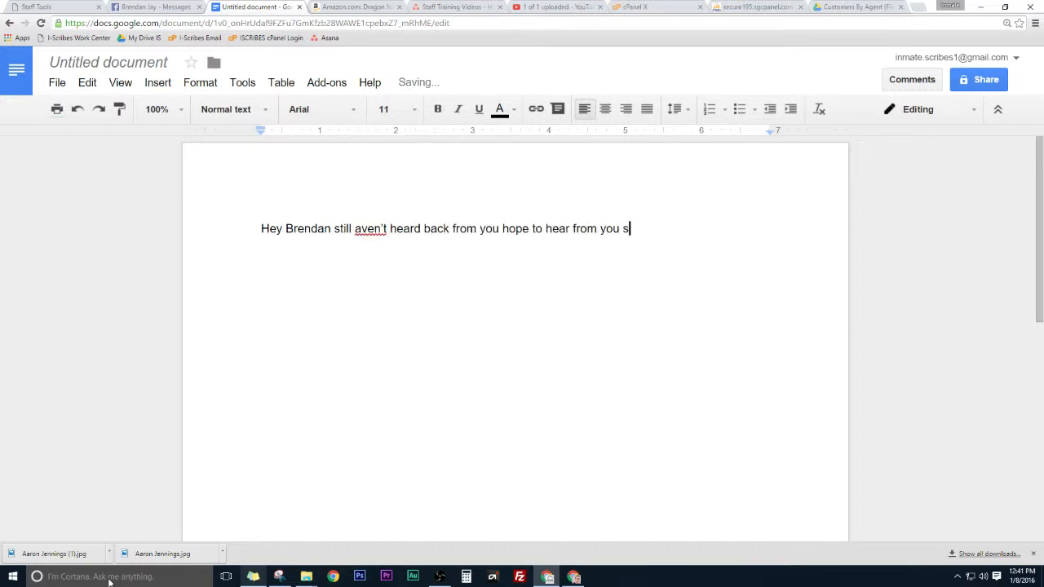
{"action": "type", "text": "oon, please send me your number"}
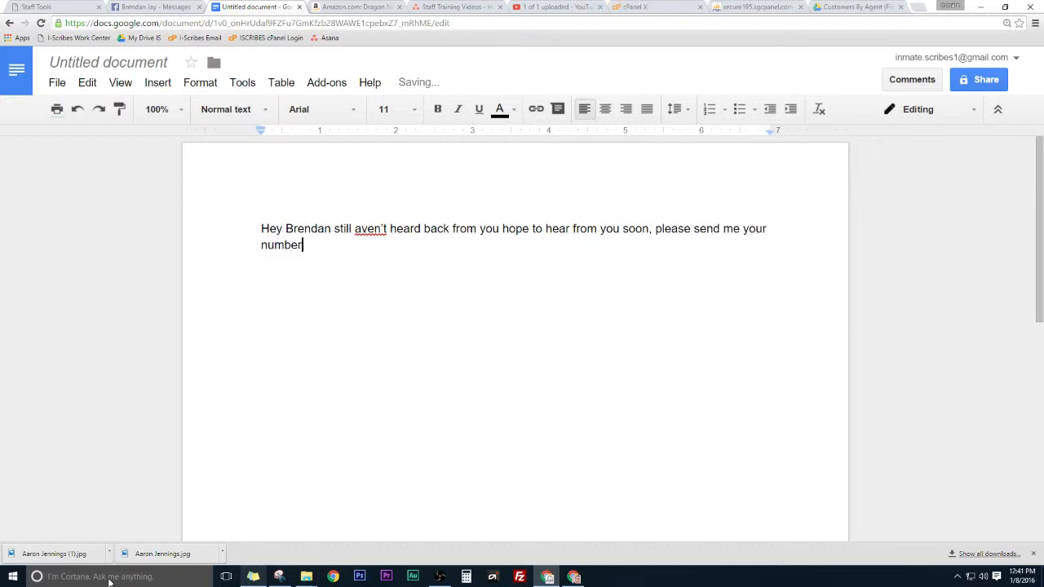
{"action": "type", "text": " and address."}
{"action": "left_click", "coordinate": [356, 228]}
{"action": "type", "text": "h"}
{"action": "left_click", "coordinate": [445, 258]}
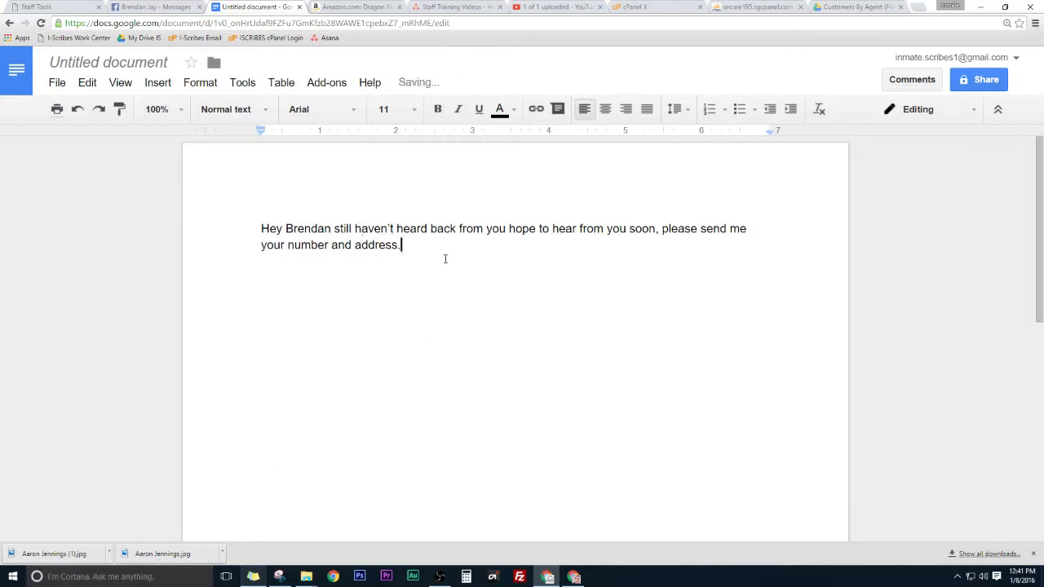
Step: Pick the Messages category and A3 - Send Messages type, then view the Facebook conversation
{"action": "left_click", "coordinate": [55, 6]}
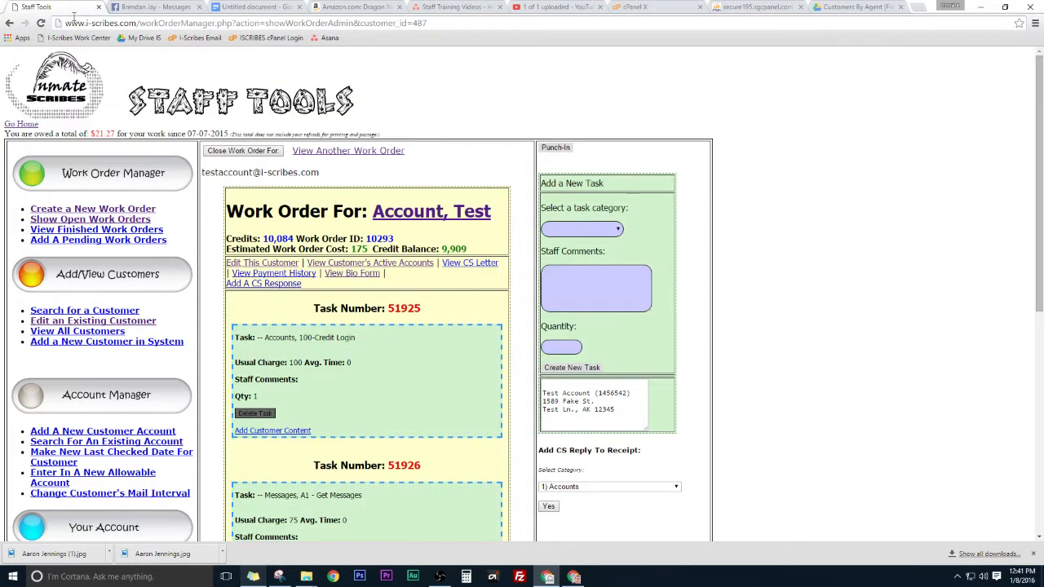
{"action": "left_click", "coordinate": [561, 231]}
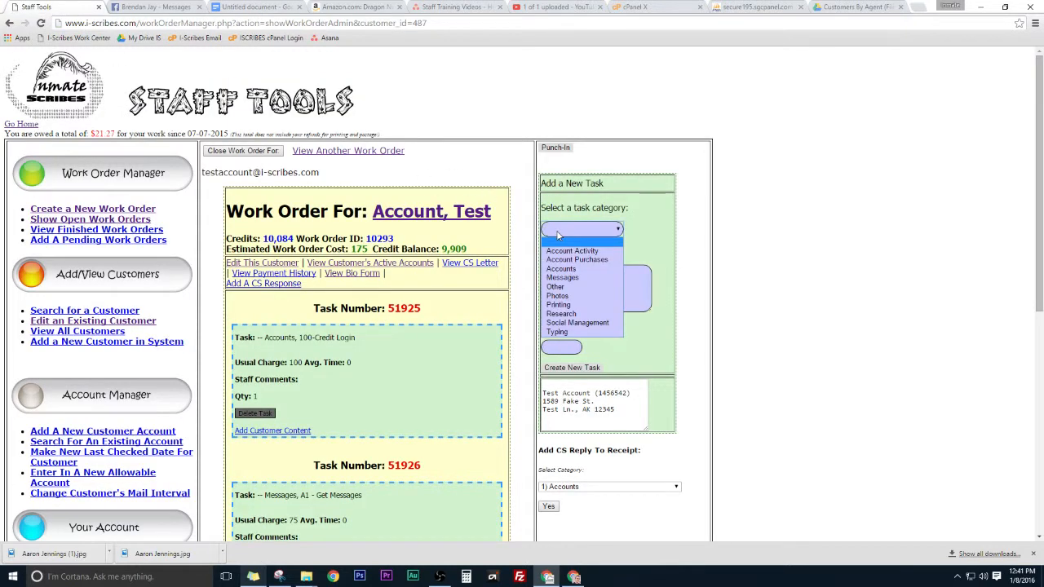
{"action": "left_click", "coordinate": [570, 279]}
{"action": "left_click", "coordinate": [563, 255]}
{"action": "left_click", "coordinate": [573, 276]}
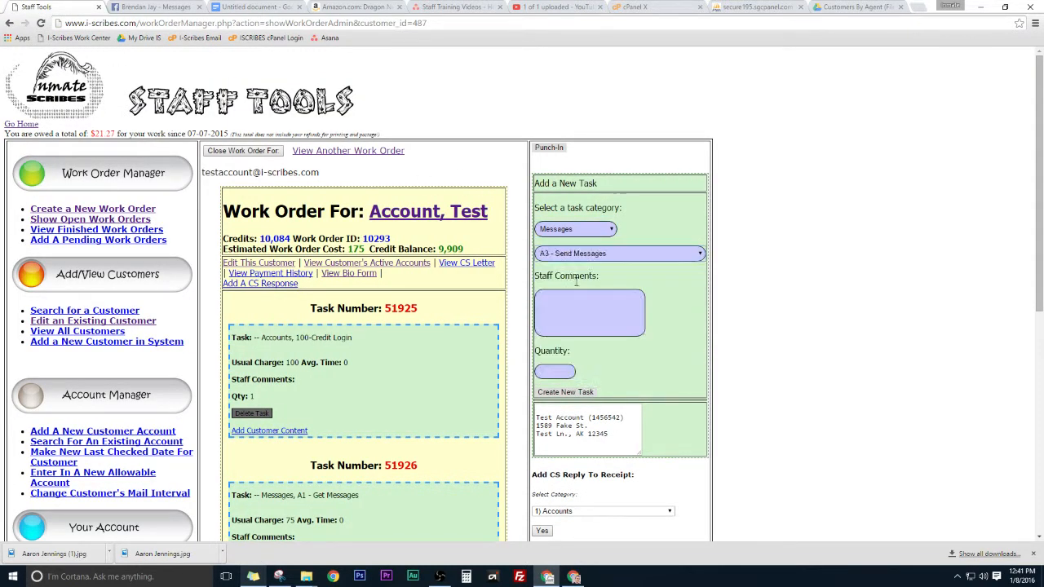
{"action": "left_click", "coordinate": [555, 374]}
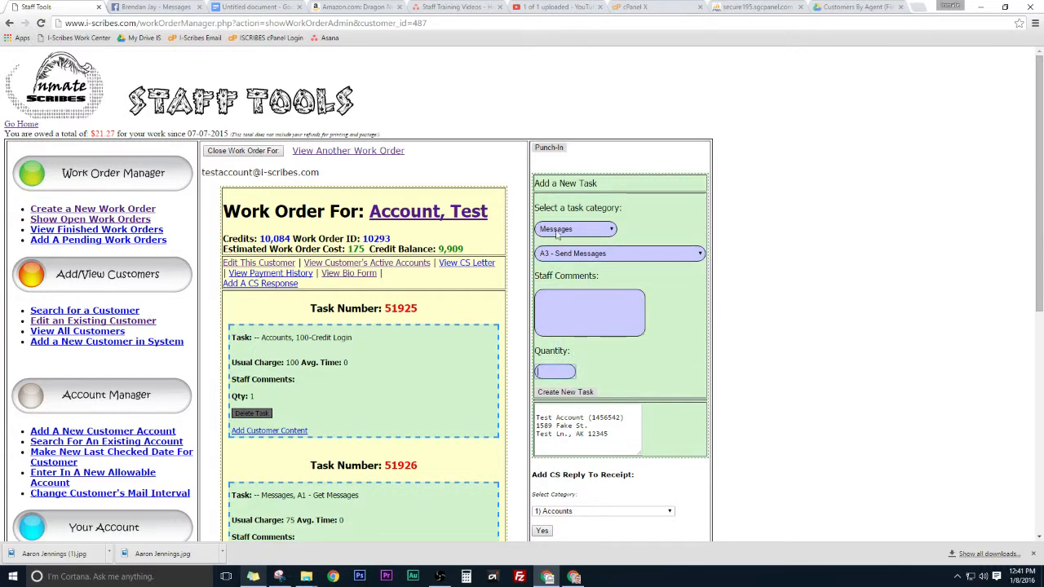
{"action": "left_click", "coordinate": [163, 6]}
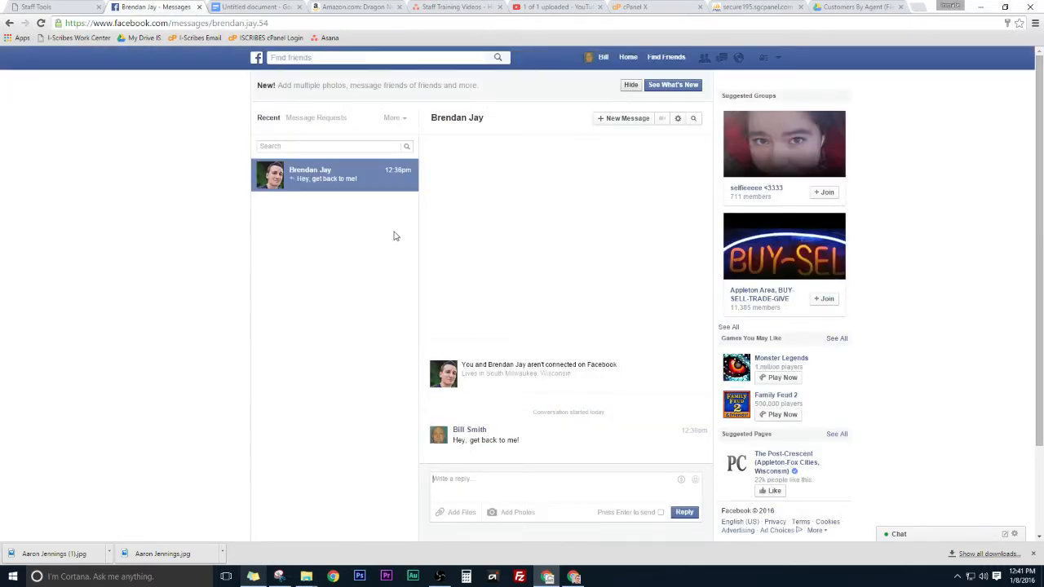
Step: Add 'Hey hope that you are doing well...' and label both messages with the contact's name
{"action": "left_click", "coordinate": [249, 7]}
{"action": "key", "text": "Return"}
{"action": "key", "text": "Return"}
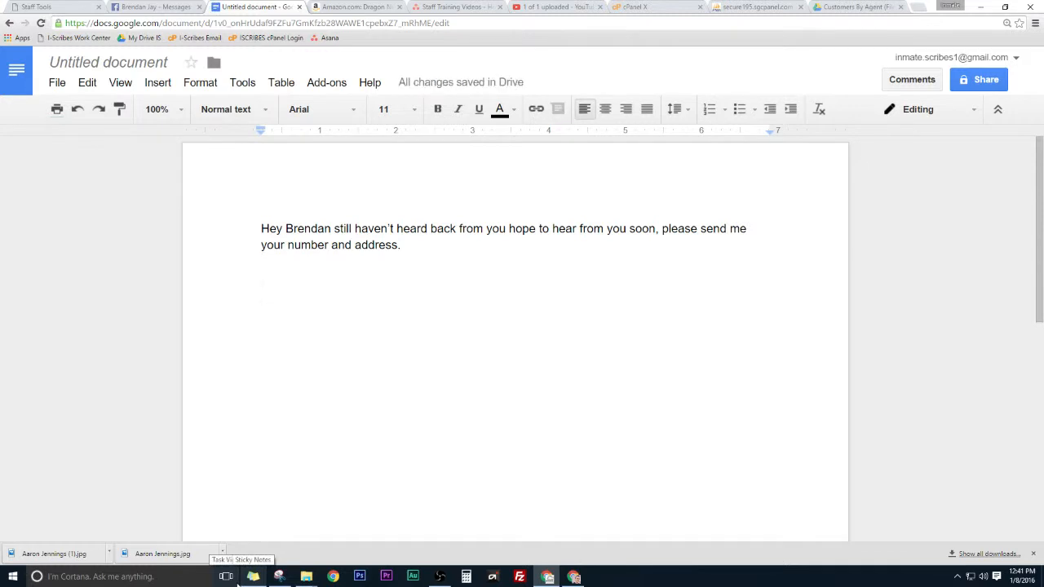
{"action": "type", "text": "Hey "}
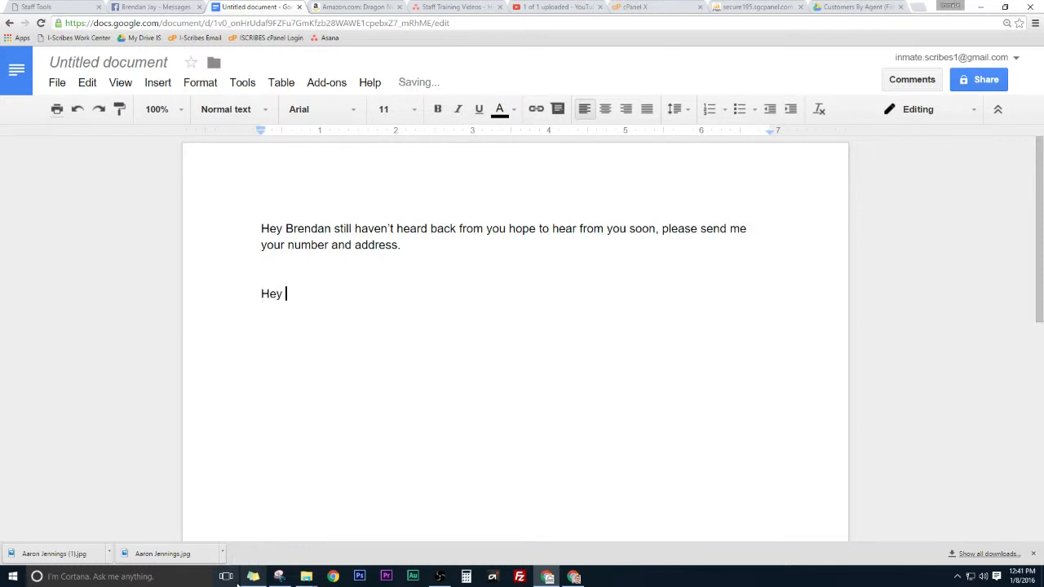
{"action": "type", "text": "hope that you are "}
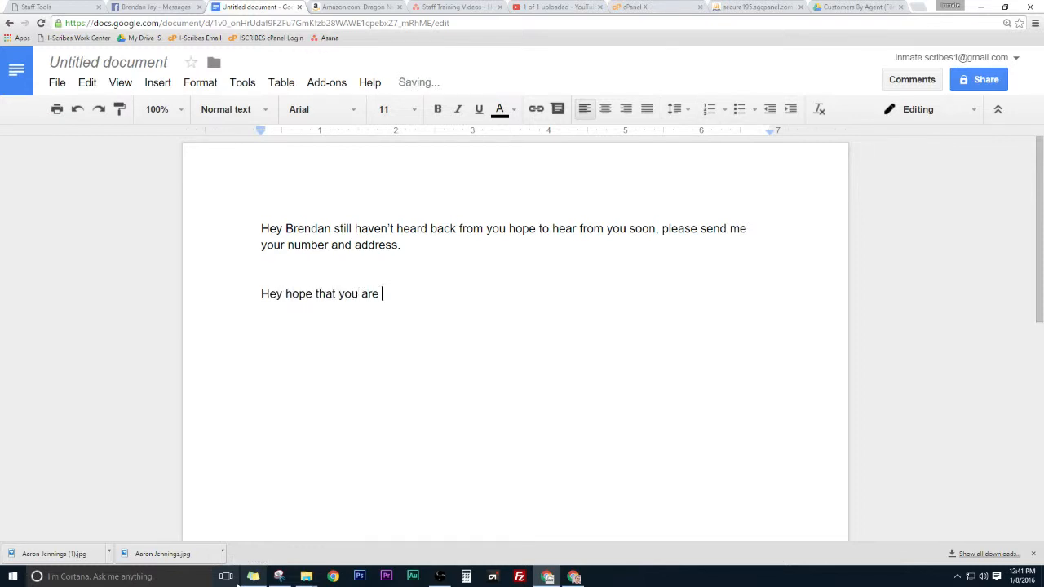
{"action": "type", "text": "doing well. Pease let me k"}
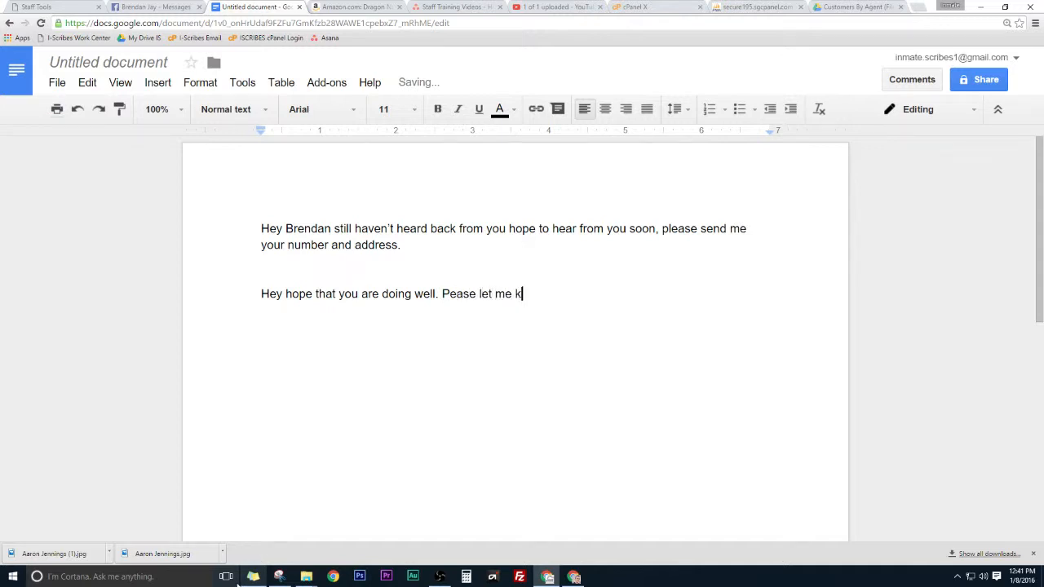
{"action": "type", "text": "now how you are."}
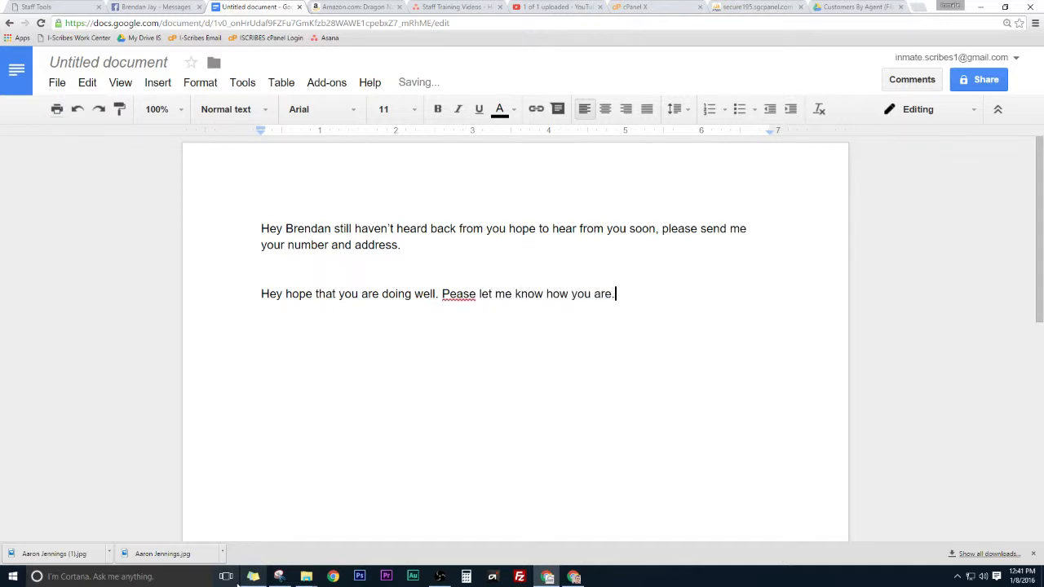
{"action": "left_click", "coordinate": [326, 275]}
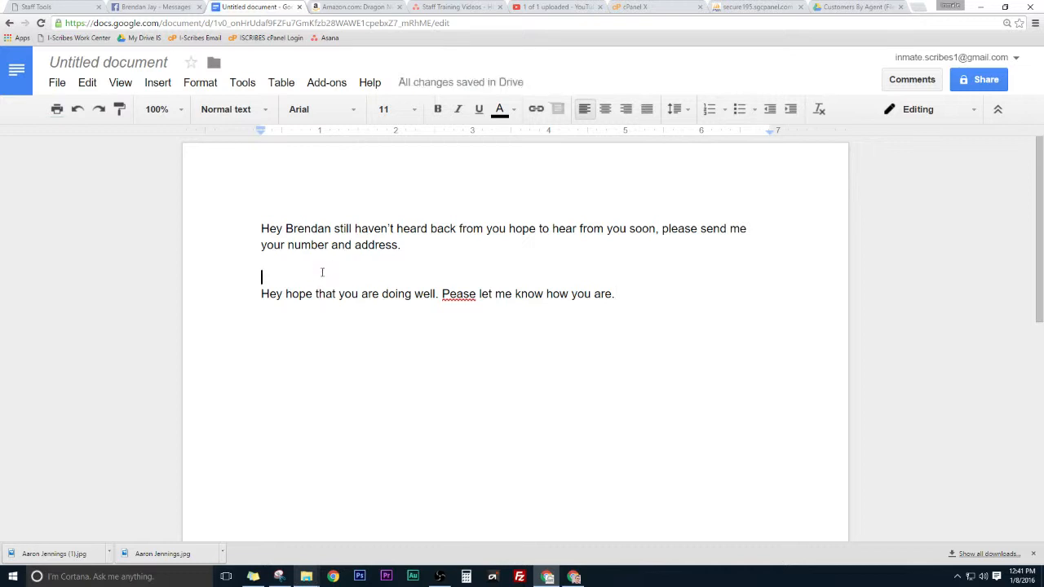
{"action": "type", "text": "Brendan 2"}
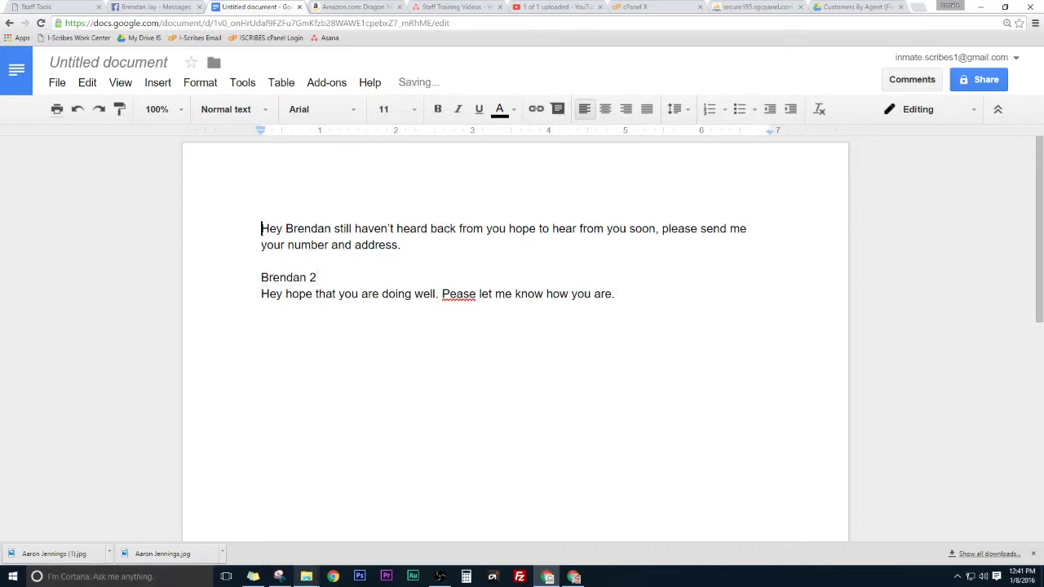
{"action": "key", "text": "Return"}
{"action": "type", "text": "Bre"}
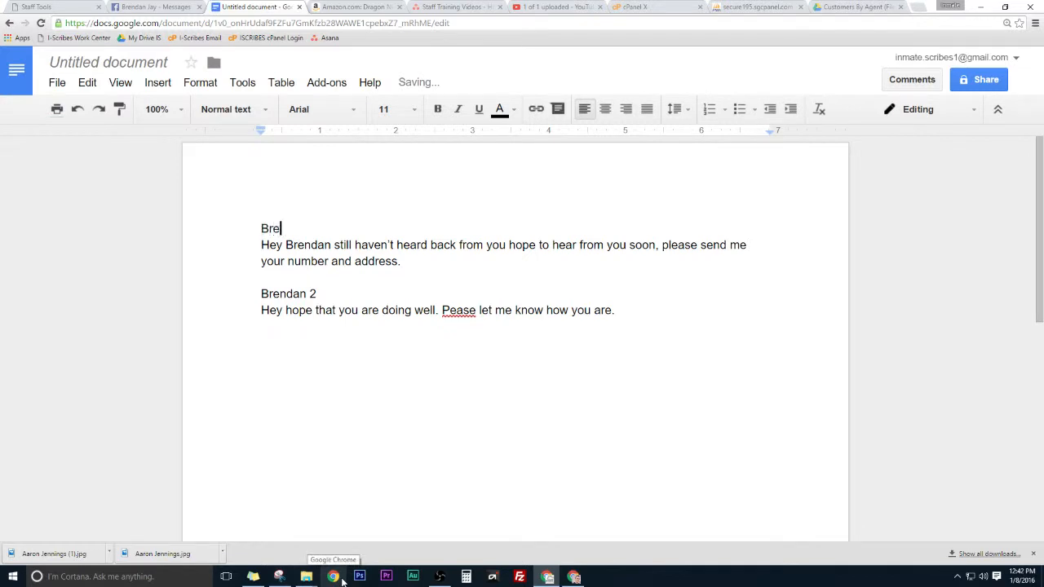
{"action": "type", "text": "ndan 1"}
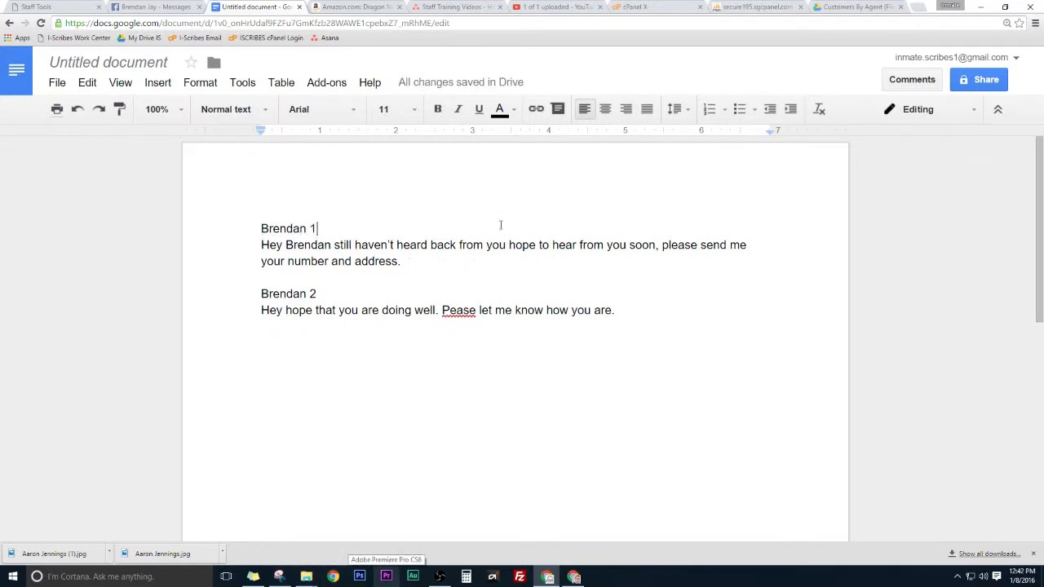
Step: Create task 51927 with quantity 1 and start entering its cost in credits
{"action": "left_click", "coordinate": [74, 6]}
{"action": "scroll", "coordinate": [396, 416], "scroll_direction": "down", "scroll_amount": 3}
{"action": "scroll", "coordinate": [432, 302], "scroll_direction": "up", "scroll_amount": 2}
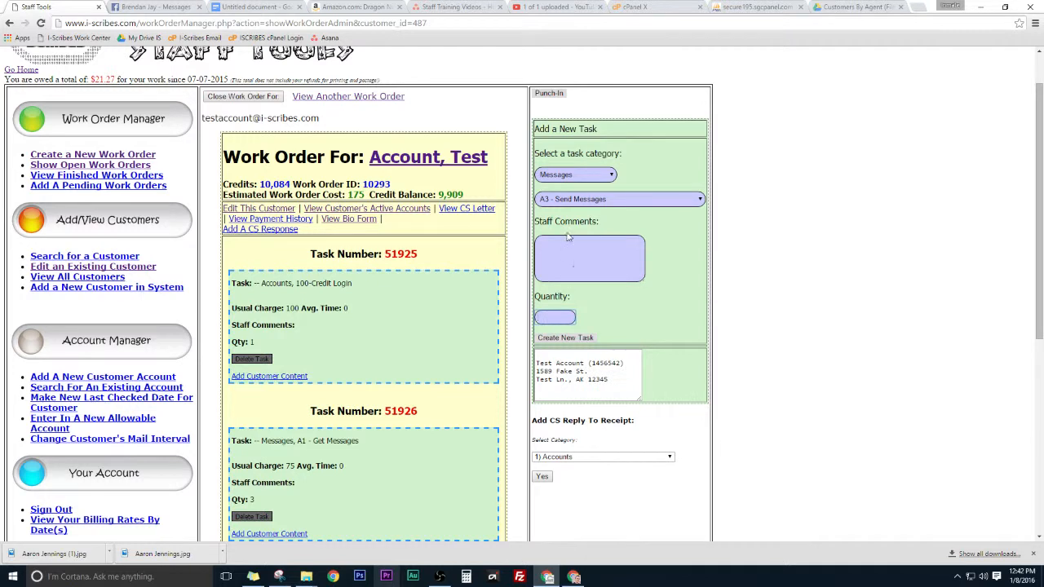
{"action": "left_click", "coordinate": [564, 318]}
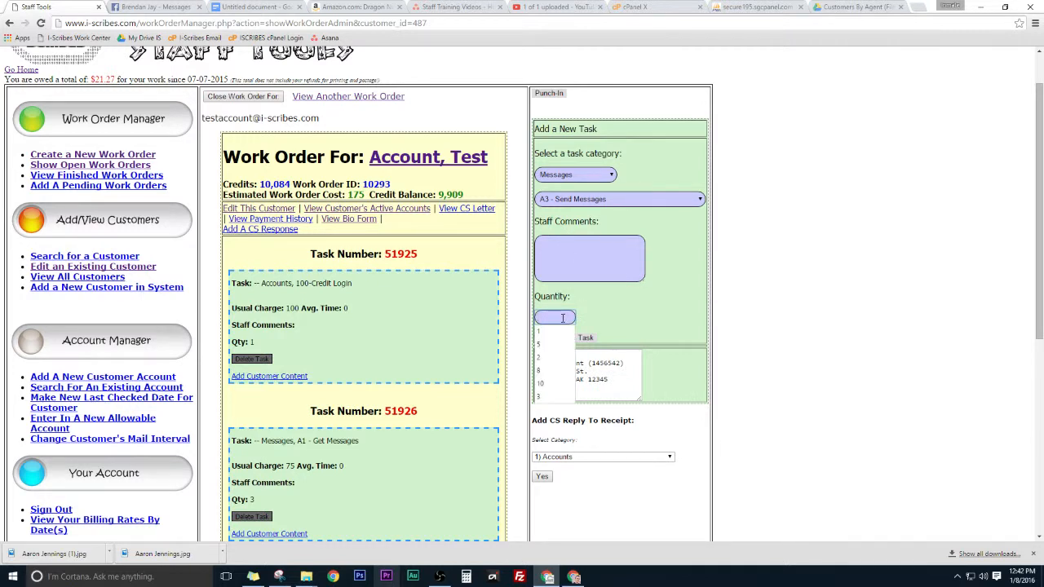
{"action": "left_click", "coordinate": [641, 312]}
{"action": "left_click", "coordinate": [556, 317]}
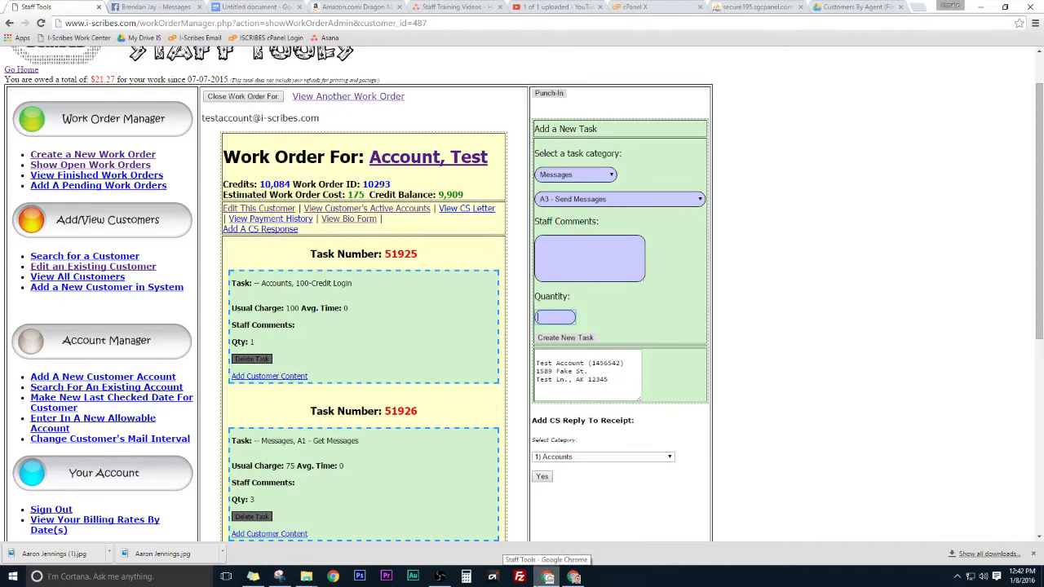
{"action": "type", "text": "1"}
{"action": "key", "text": "Return"}
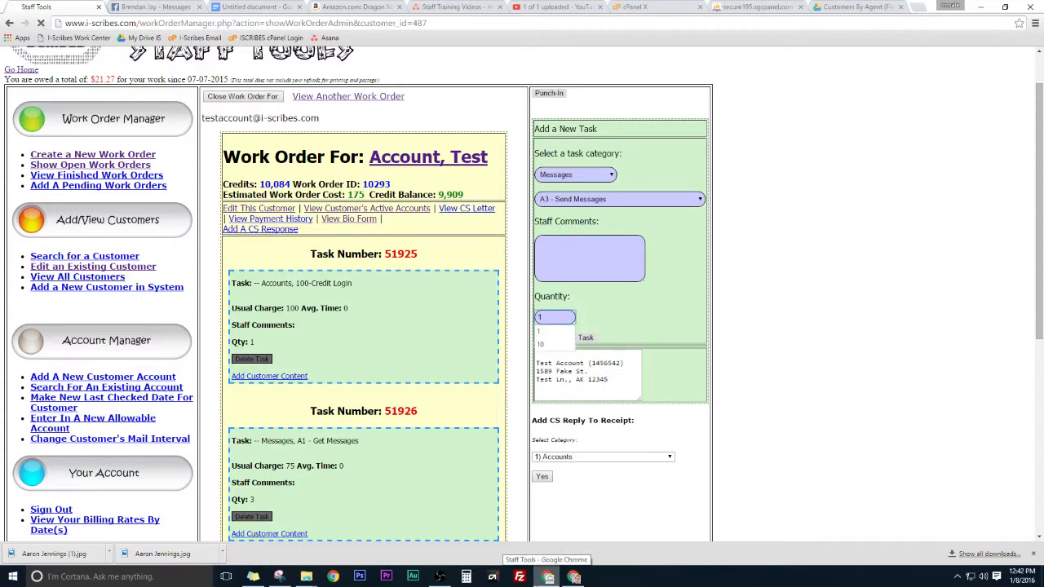
{"action": "scroll", "coordinate": [401, 392], "scroll_direction": "down", "scroll_amount": 4}
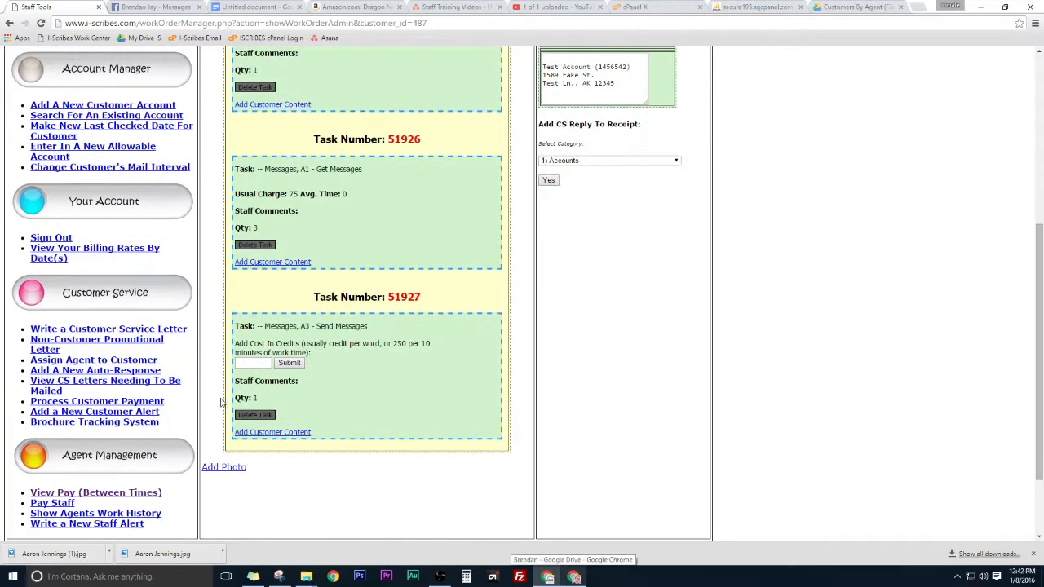
{"action": "left_click", "coordinate": [241, 362]}
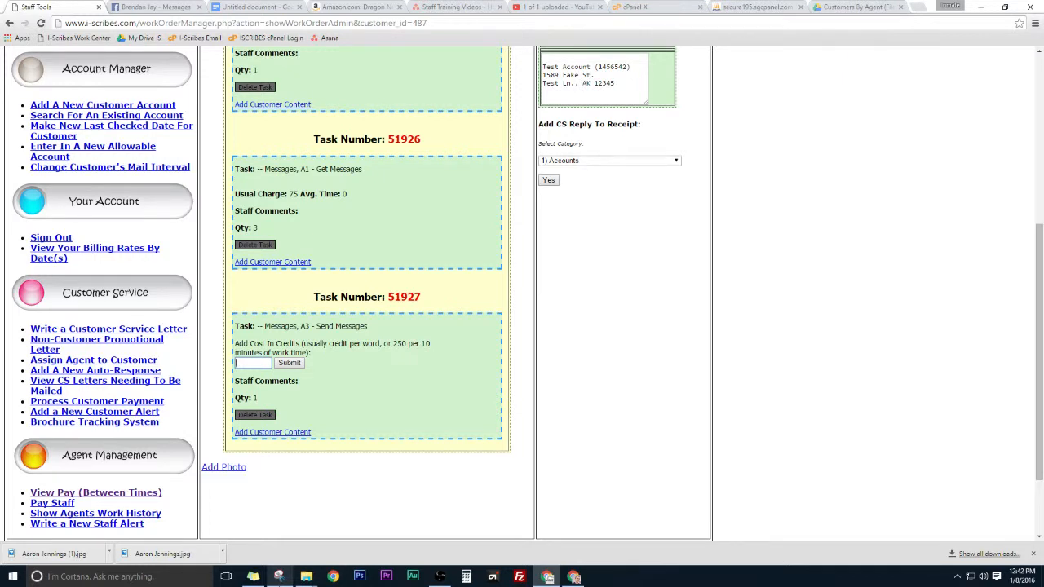
{"action": "left_click", "coordinate": [244, 6]}
Step: Add a 'One word = One Credit' note below the messages, bold, italic and underlined
{"action": "left_click", "coordinate": [634, 323]}
{"action": "key", "text": "Return"}
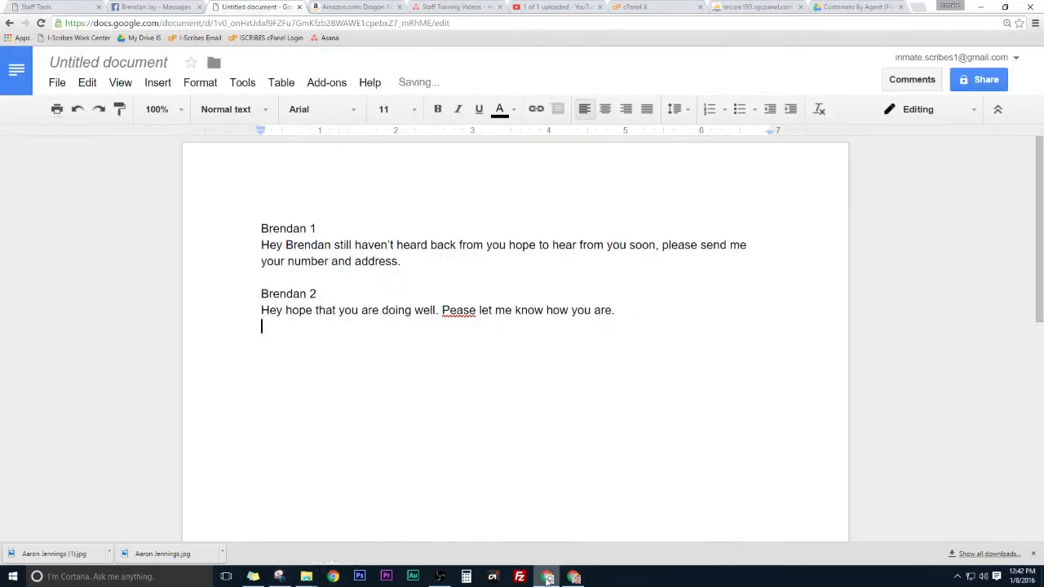
{"action": "key", "text": "Return"}
{"action": "type", "text": "One wo"}
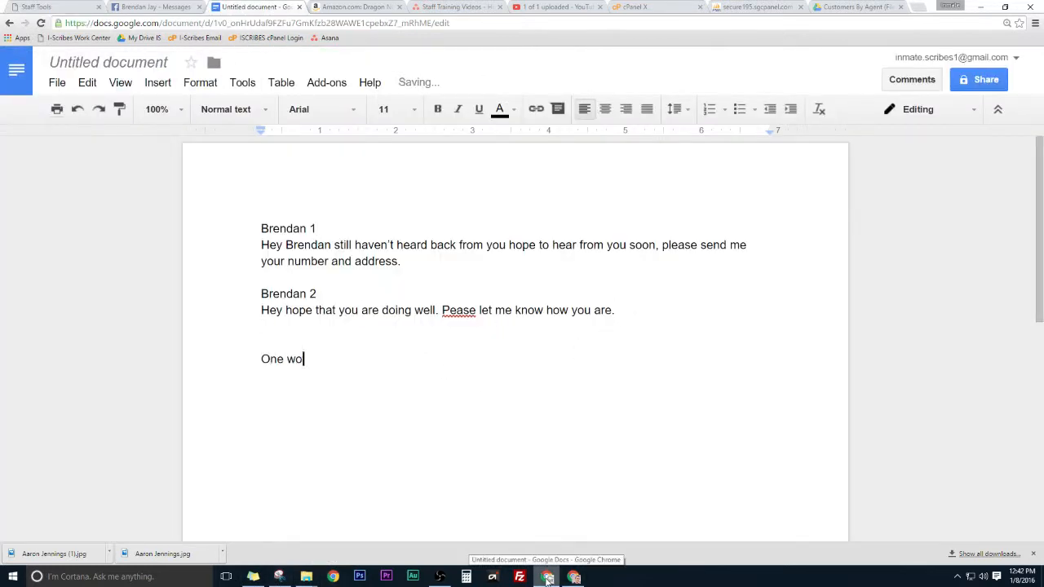
{"action": "type", "text": "rd = One Credit"}
{"action": "key", "text": "ctrl+shift+Left"}
{"action": "key", "text": "ctrl+shift+Left"}
{"action": "key", "text": "ctrl+shift+Left"}
{"action": "key", "text": "ctrl+shift+Left"}
{"action": "key", "text": "ctrl+shift+Left"}
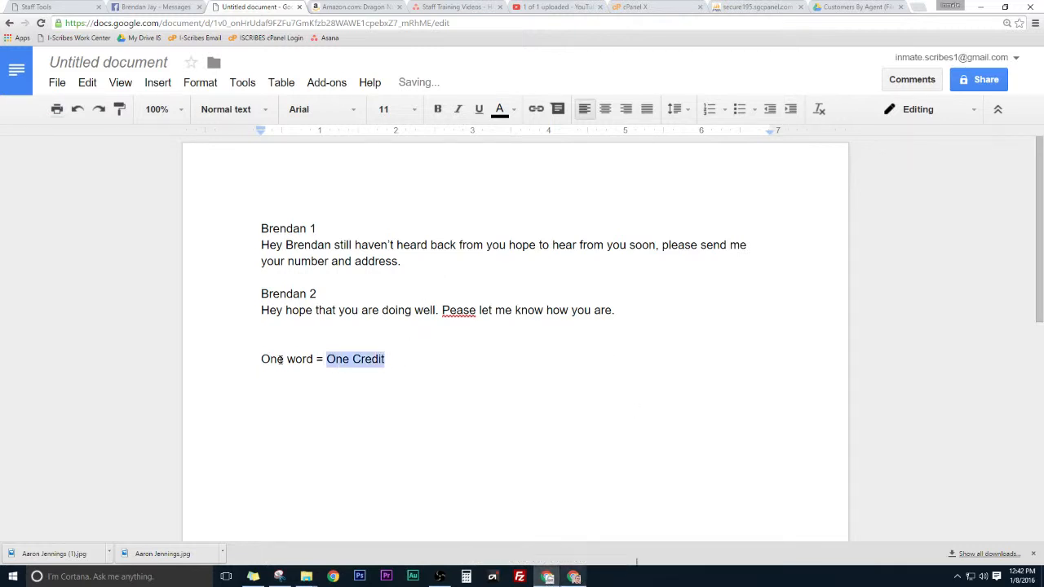
{"action": "left_click", "coordinate": [437, 109]}
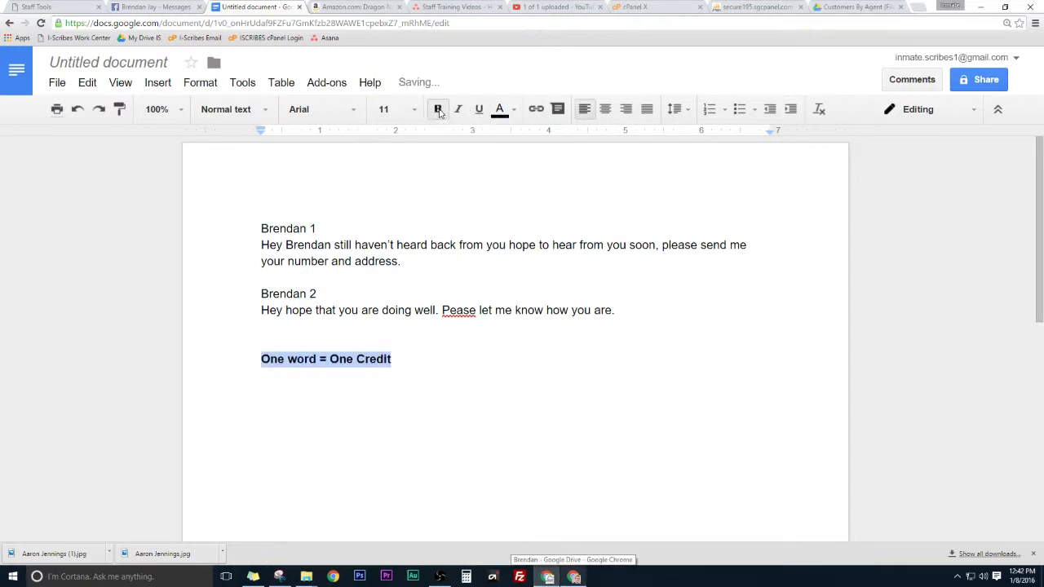
{"action": "left_click", "coordinate": [458, 109]}
{"action": "left_click", "coordinate": [479, 110]}
Step: Delete the note line and correct 'Pease' to 'Please' in the second message
{"action": "left_click", "coordinate": [427, 371]}
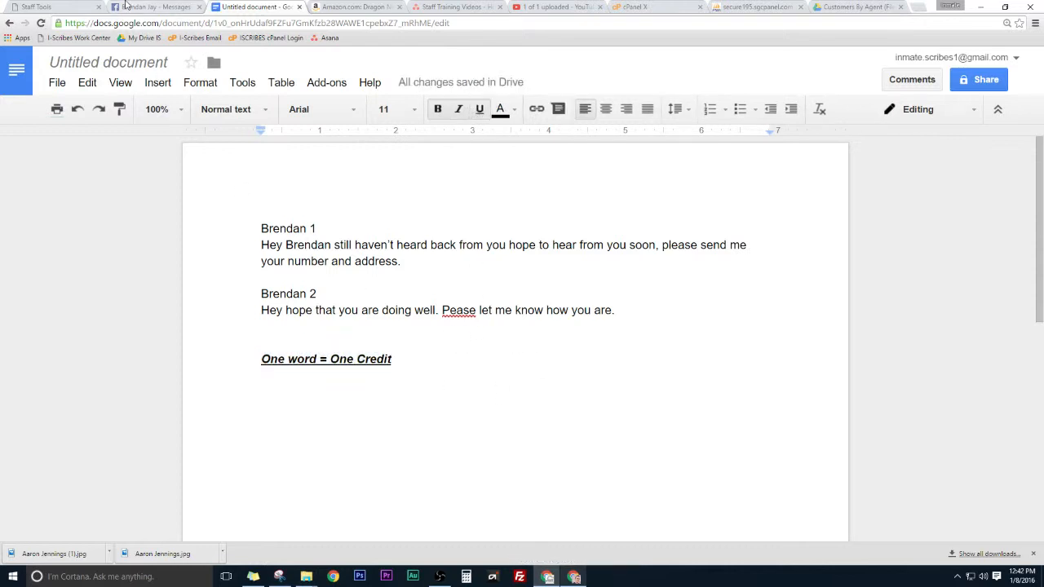
{"action": "key", "text": "shift+Home"}
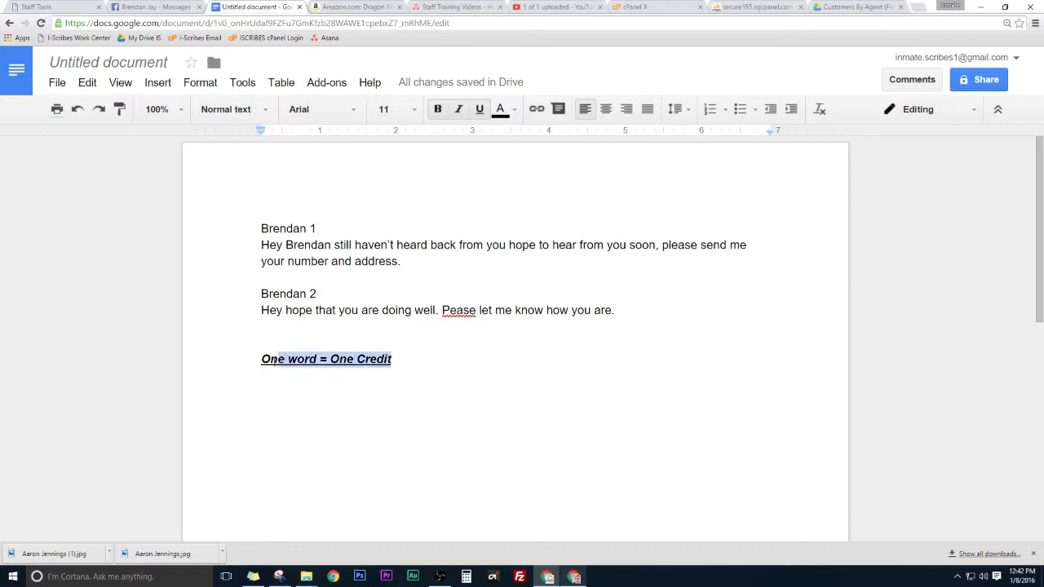
{"action": "key", "text": "BackSpace"}
{"action": "key", "text": "BackSpace"}
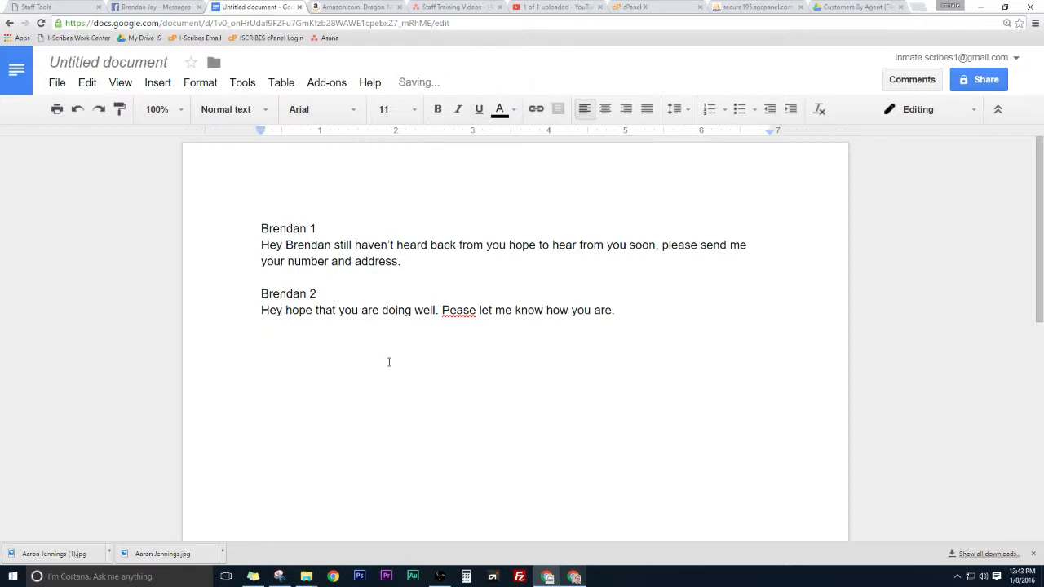
{"action": "right_click", "coordinate": [458, 311]}
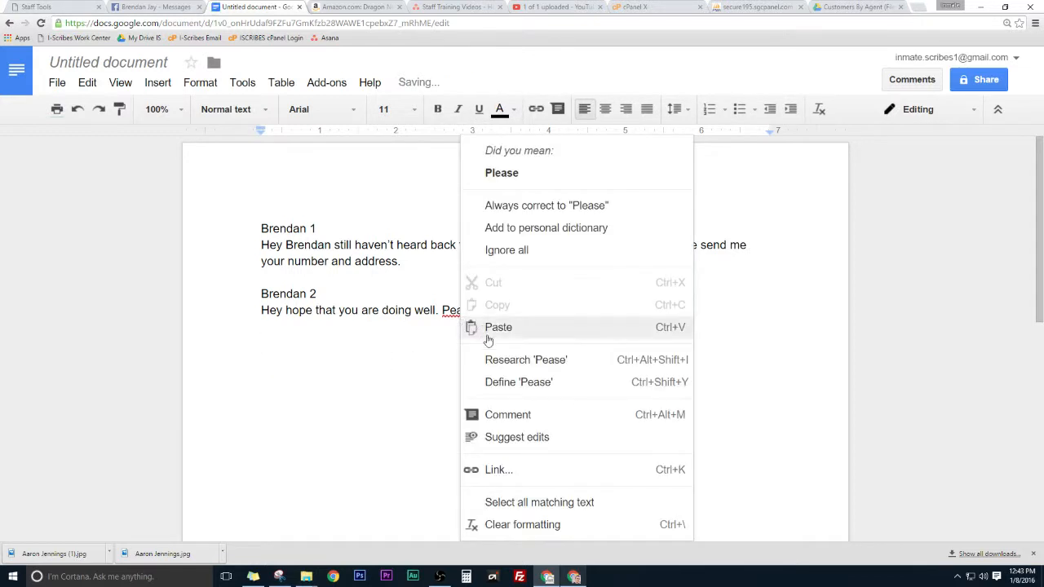
{"action": "left_click", "coordinate": [504, 170]}
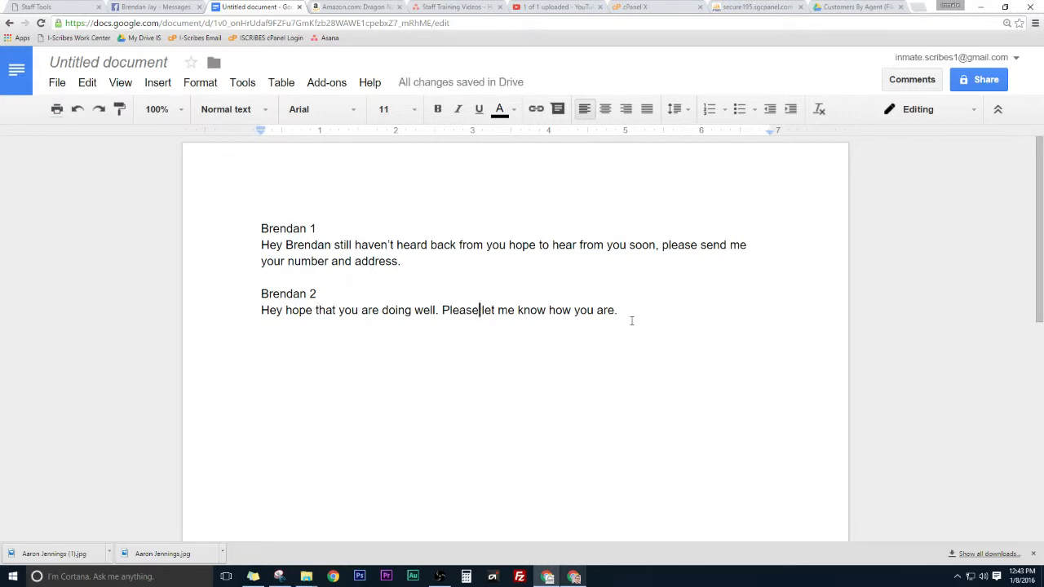
{"action": "left_click", "coordinate": [601, 364]}
{"action": "key", "text": "Return"}
{"action": "key", "text": "Return"}
{"action": "type", "text": "Mi"}
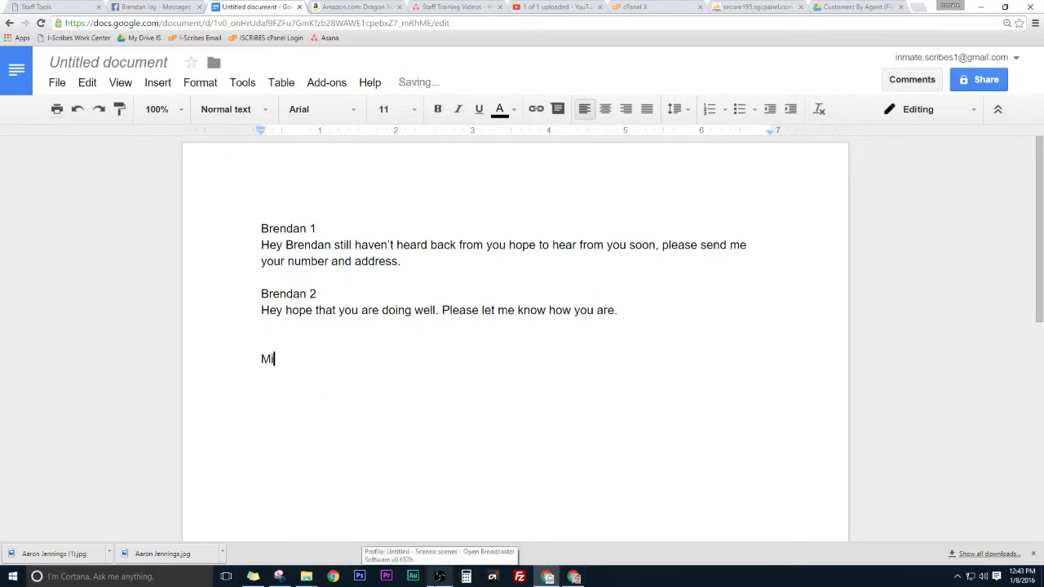
{"action": "type", "text": "nimum of 50 credit cha"}
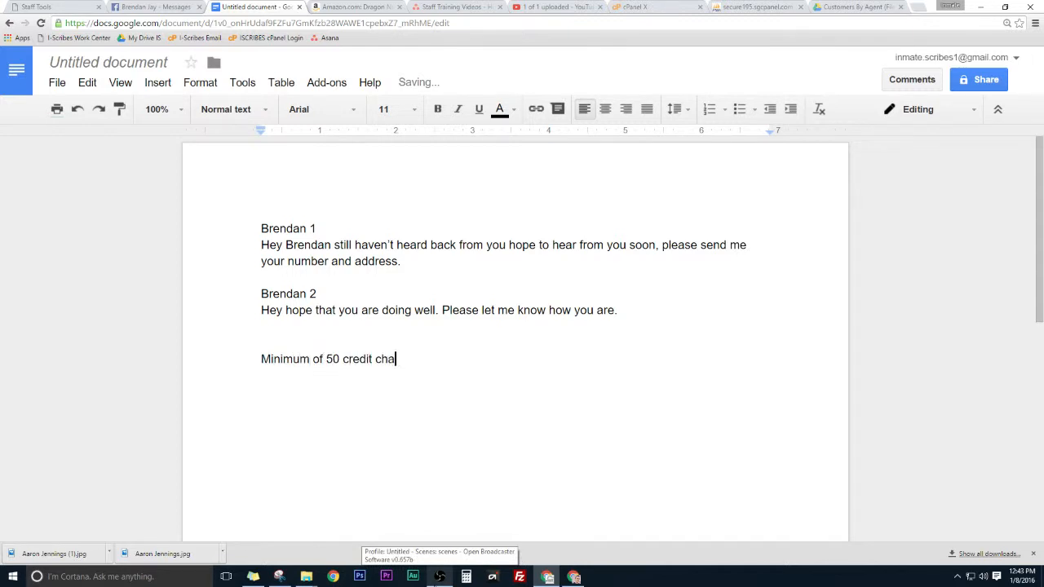
{"action": "type", "text": "rge per messagfe!"}
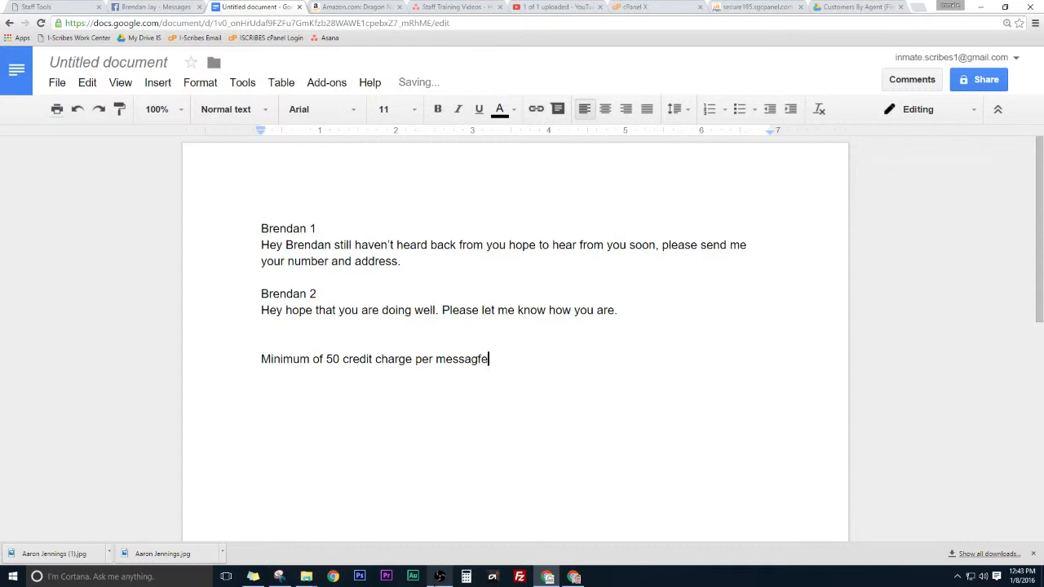
{"action": "right_click", "coordinate": [478, 360]}
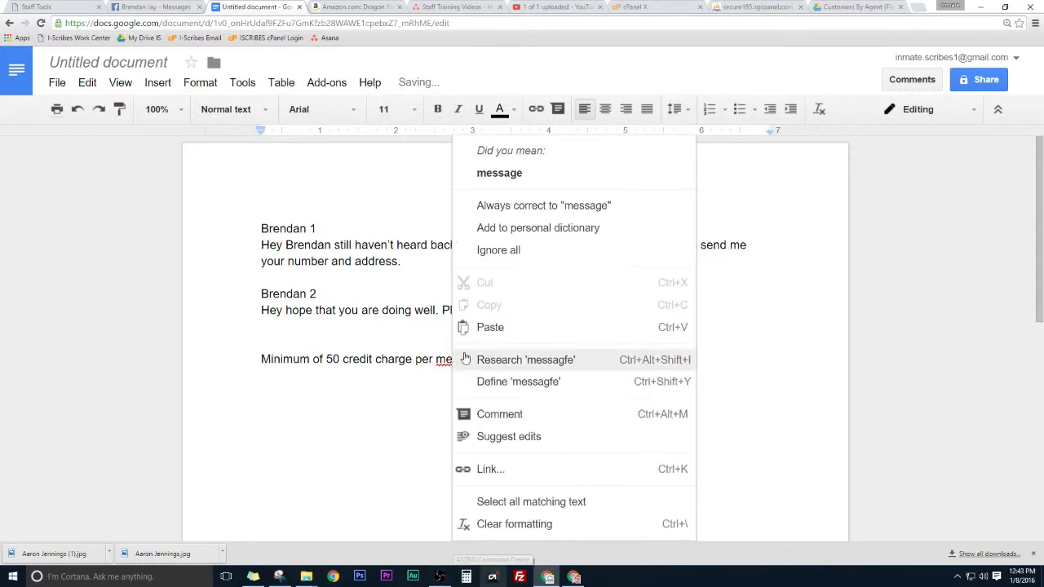
{"action": "left_click", "coordinate": [499, 172]}
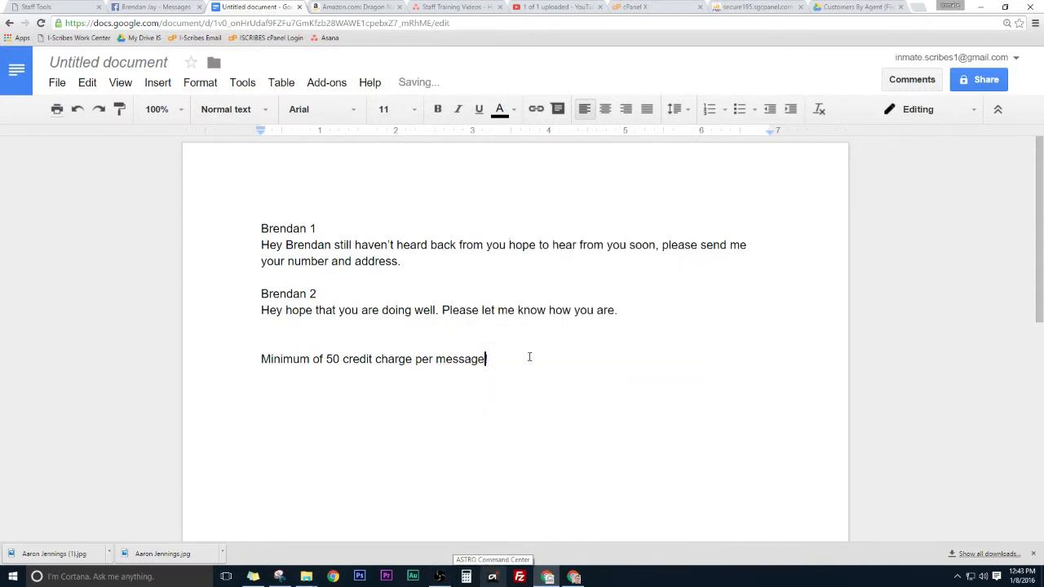
{"action": "triple_click", "coordinate": [285, 358]}
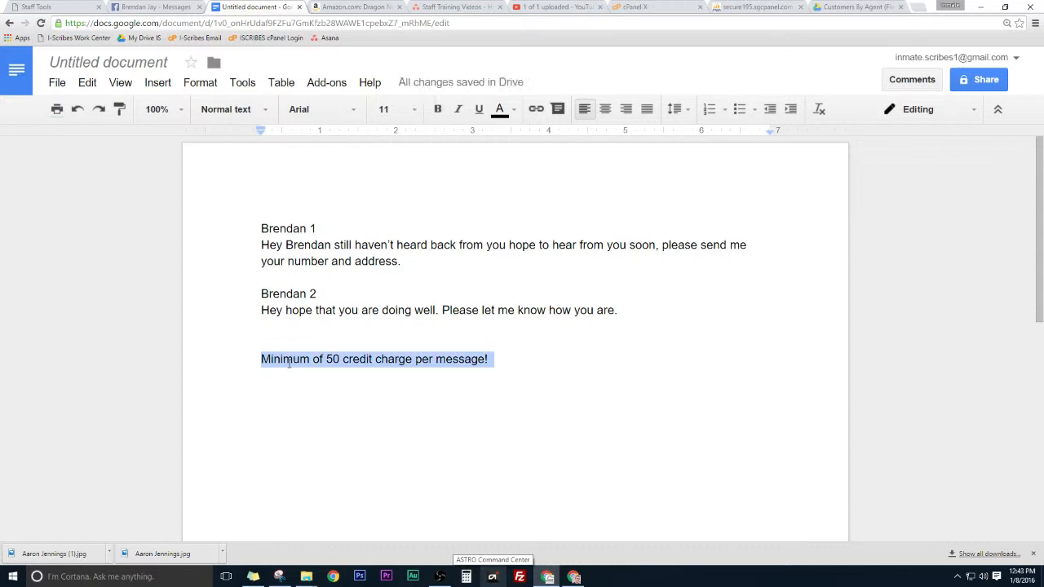
{"action": "left_click", "coordinate": [437, 109]}
{"action": "left_click", "coordinate": [458, 109]}
{"action": "left_click", "coordinate": [479, 109]}
{"action": "left_click", "coordinate": [587, 366]}
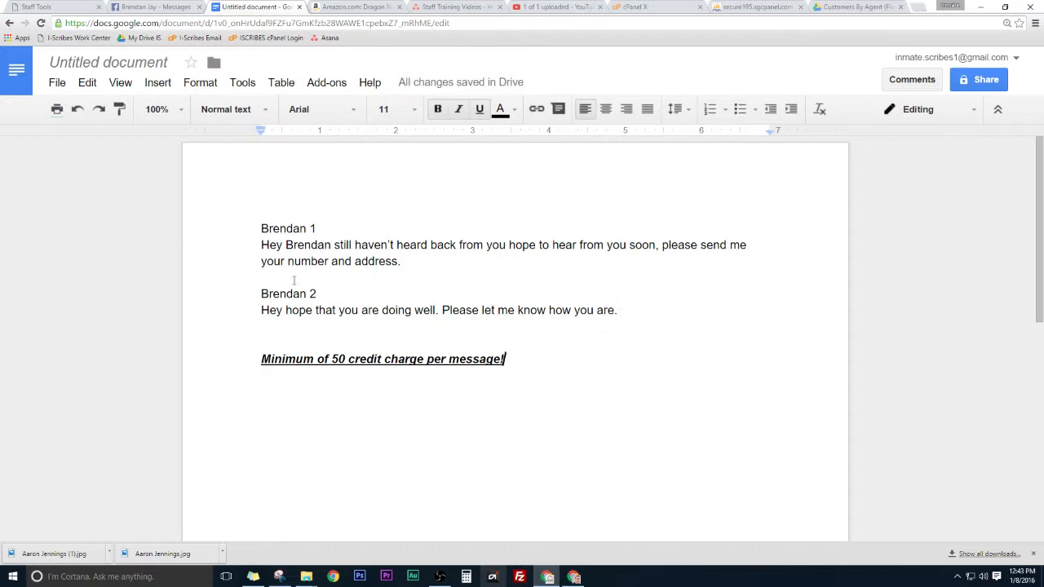
{"action": "left_click_drag", "start_coordinate": [514, 359], "coordinate": [261, 360]}
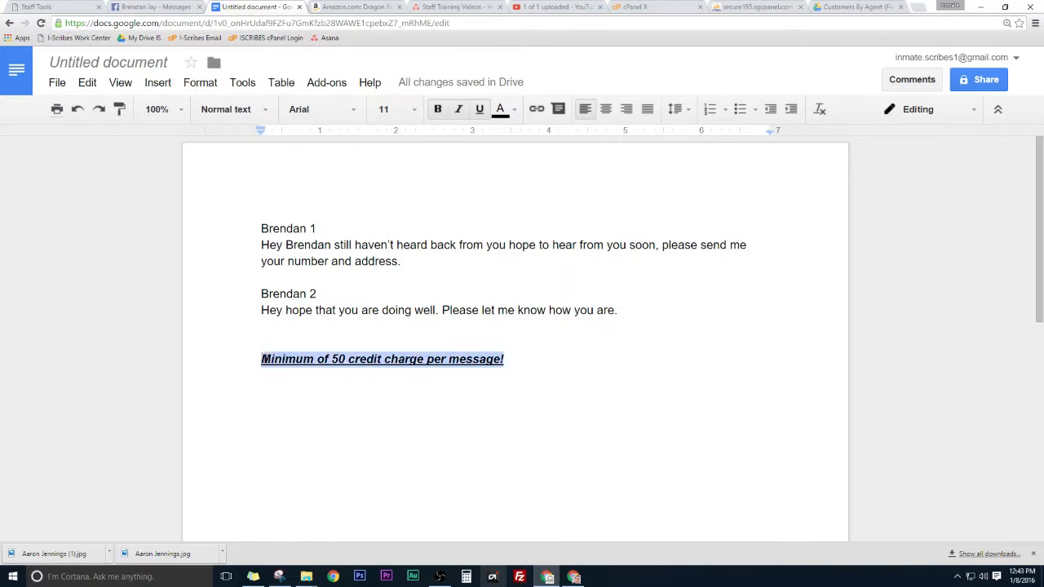
{"action": "key", "text": "BackSpace"}
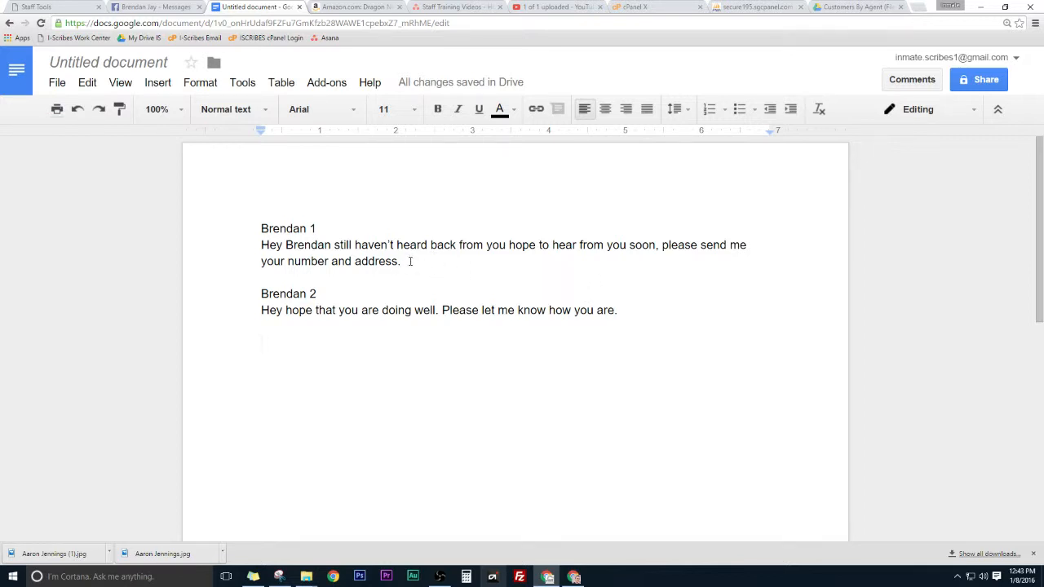
{"action": "left_click_drag", "start_coordinate": [410, 261], "coordinate": [264, 249]}
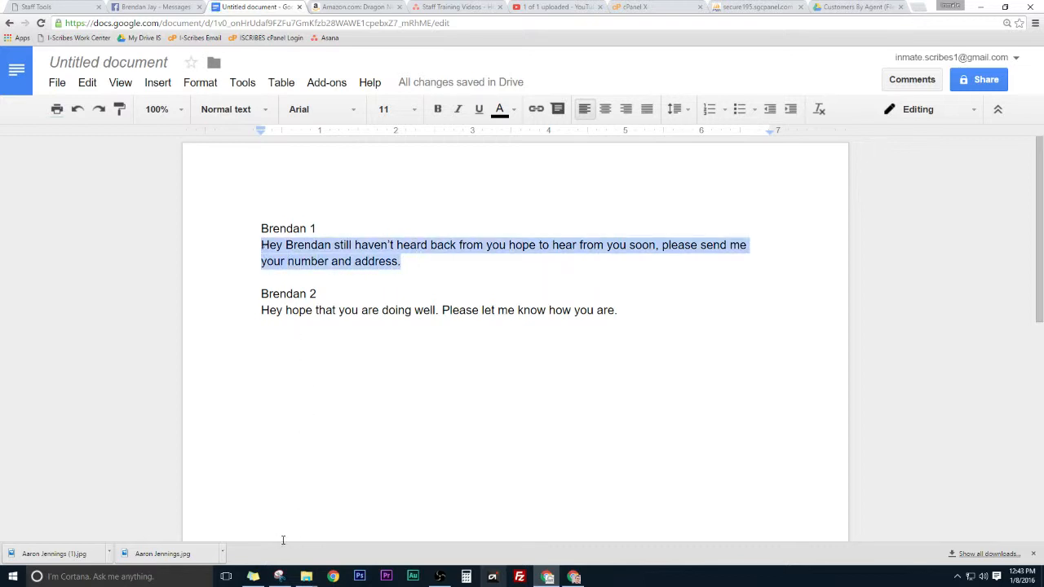
{"action": "left_click", "coordinate": [237, 88]}
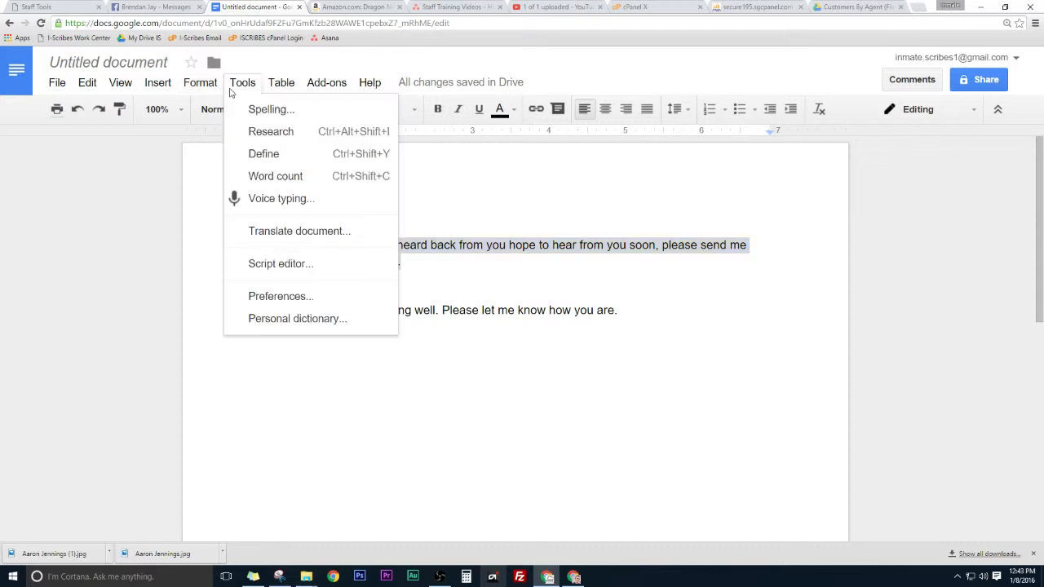
{"action": "left_click", "coordinate": [273, 178]}
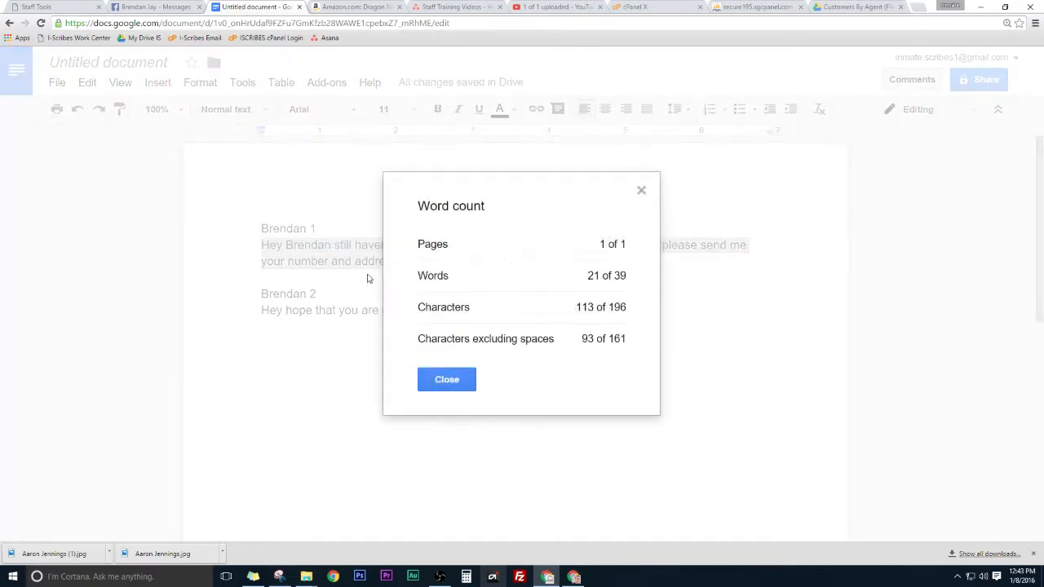
{"action": "double_click", "coordinate": [595, 276]}
{"action": "left_click", "coordinate": [605, 273]}
{"action": "left_click_drag", "start_coordinate": [615, 277], "coordinate": [628, 278]}
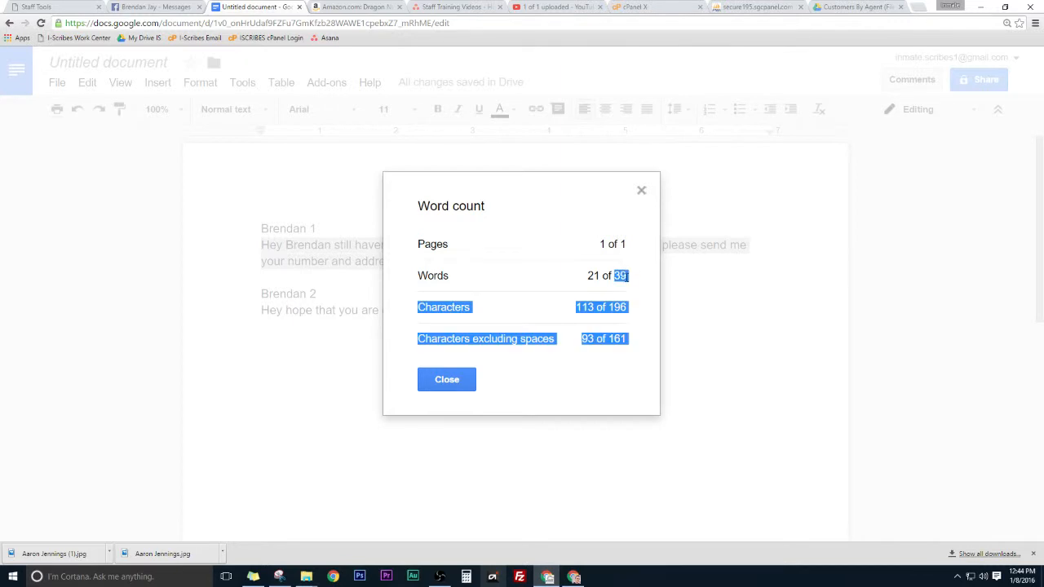
{"action": "left_click", "coordinate": [628, 277]}
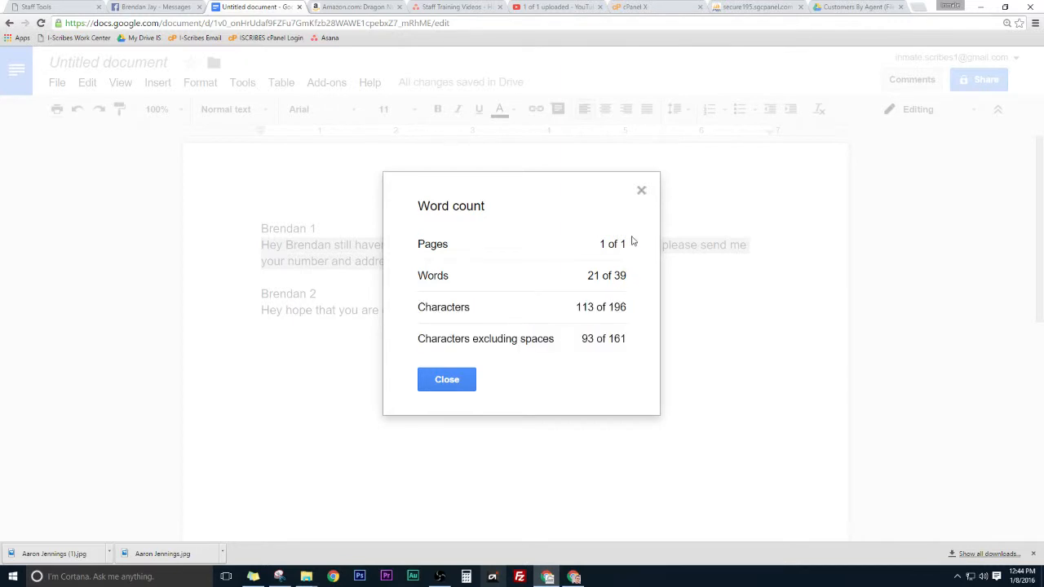
{"action": "left_click", "coordinate": [642, 192]}
{"action": "left_click", "coordinate": [595, 336]}
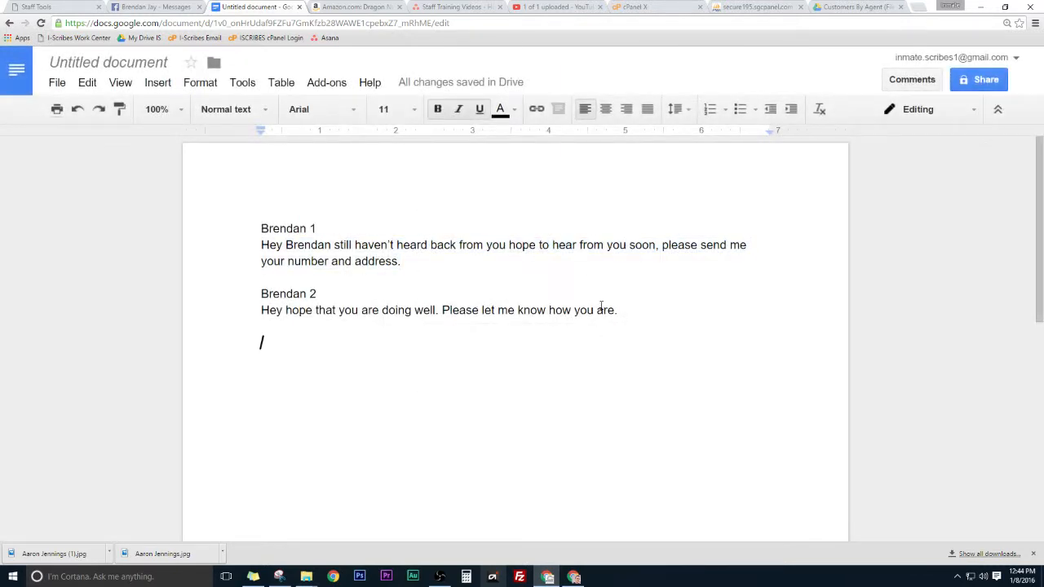
{"action": "left_click_drag", "start_coordinate": [620, 312], "coordinate": [261, 310]}
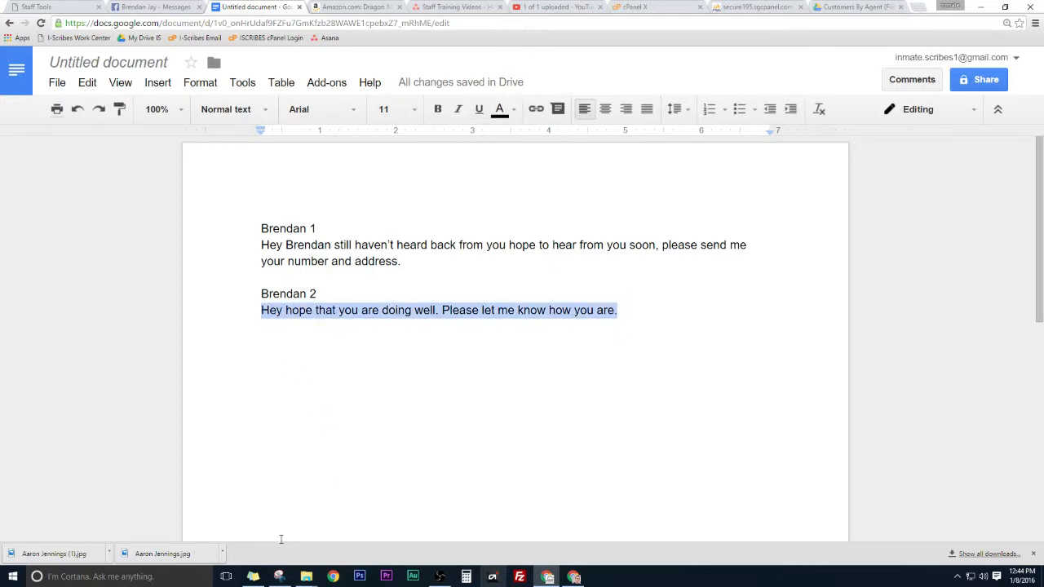
{"action": "left_click", "coordinate": [242, 82]}
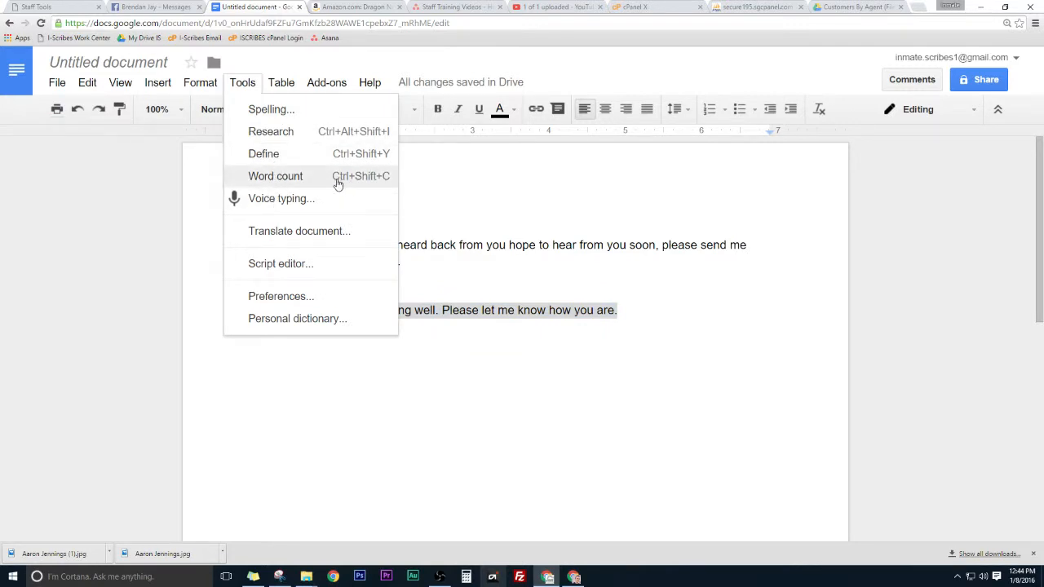
{"action": "left_click", "coordinate": [624, 310]}
{"action": "left_click_drag", "start_coordinate": [623, 310], "coordinate": [237, 310]}
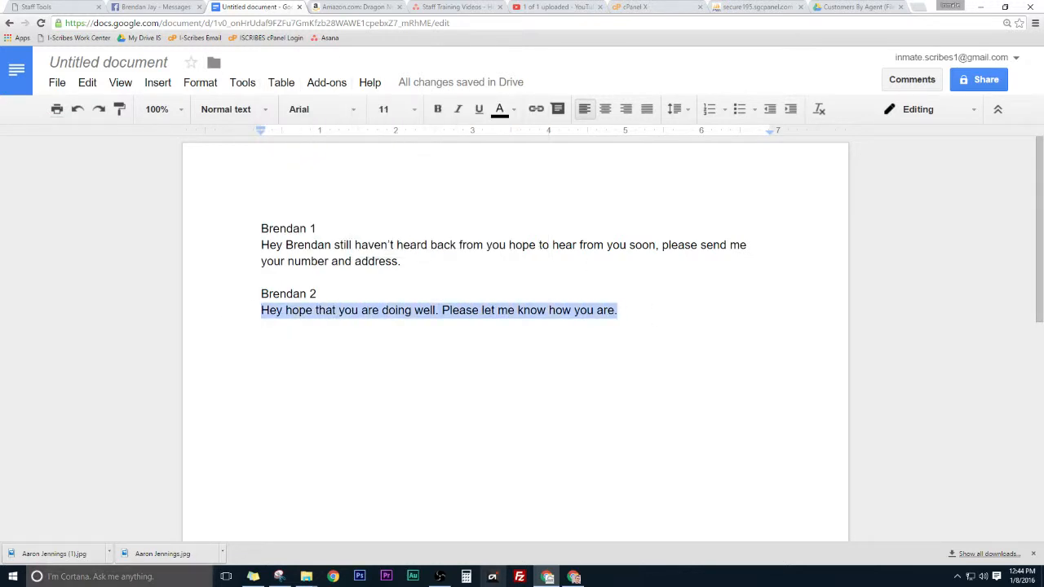
{"action": "key", "text": "ctrl+shift+c"}
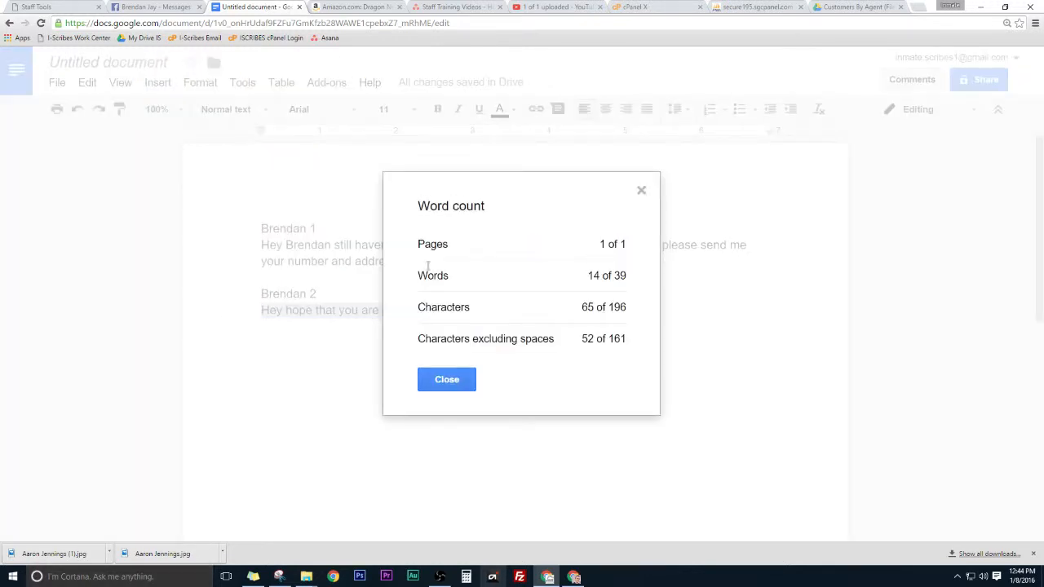
{"action": "mouse_move", "coordinate": [589, 280]}
{"action": "left_mouse_down"}
{"action": "mouse_move", "coordinate": [626, 278]}
{"action": "mouse_move", "coordinate": [601, 278]}
{"action": "left_mouse_up"}
{"action": "left_click", "coordinate": [641, 191]}
{"action": "left_click", "coordinate": [669, 317]}
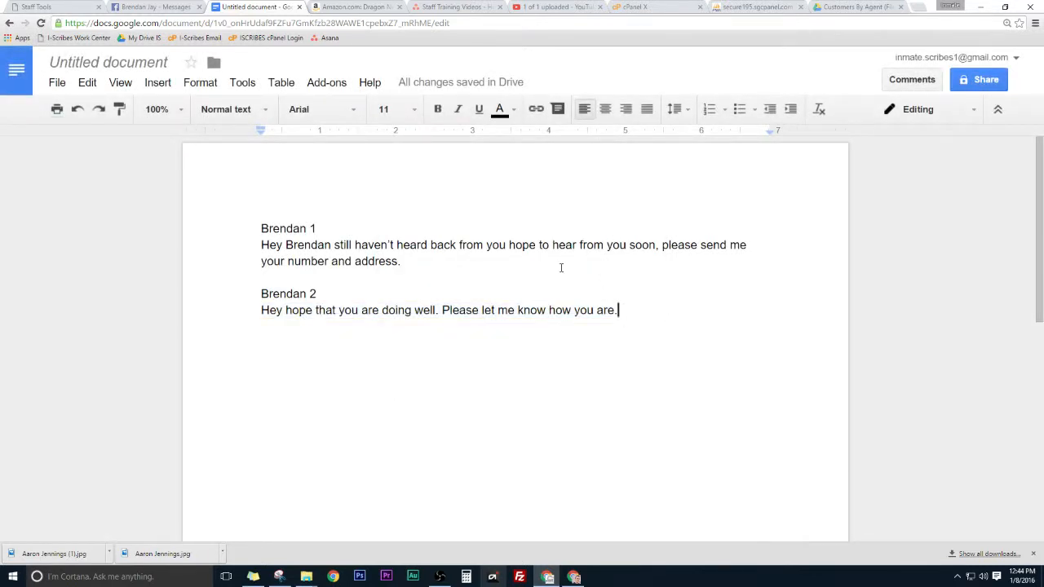
{"action": "left_click", "coordinate": [636, 310]}
Step: Save the 100-credit cost for task 51927, then return to the drafted messages
{"action": "left_click", "coordinate": [430, 258]}
{"action": "left_click", "coordinate": [45, 6]}
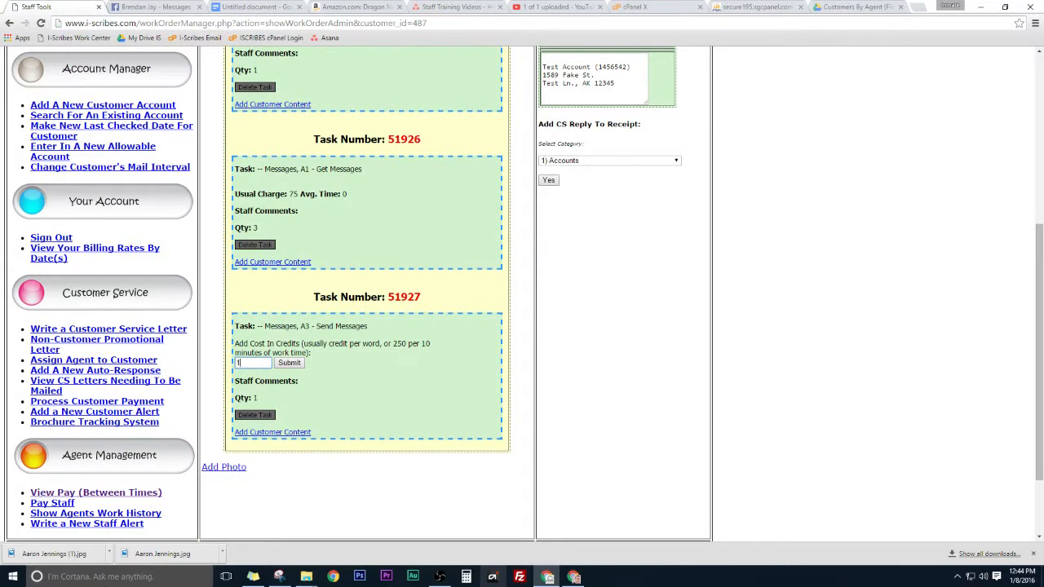
{"action": "left_click", "coordinate": [289, 364]}
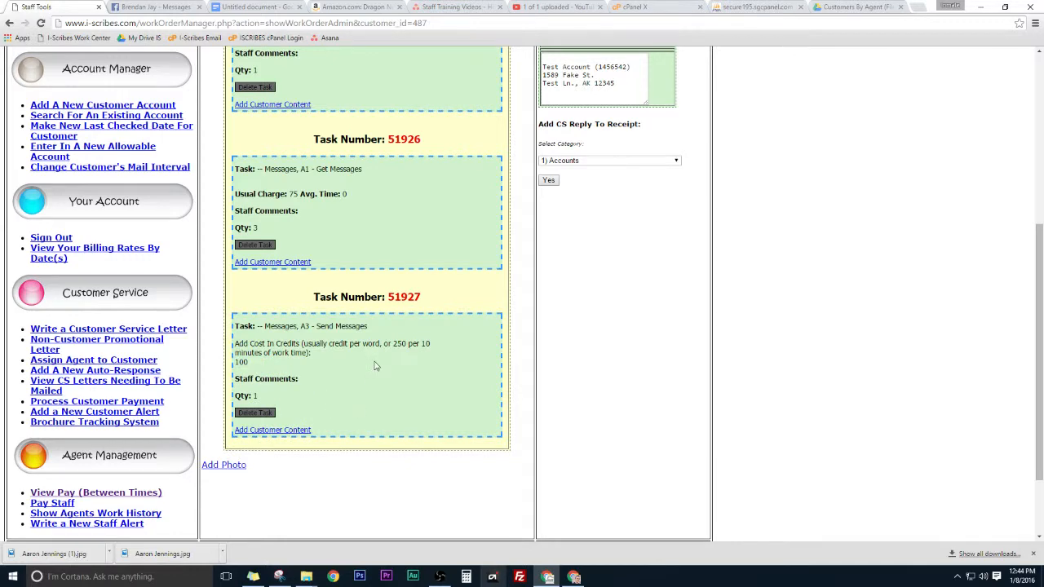
{"action": "left_click", "coordinate": [272, 5]}
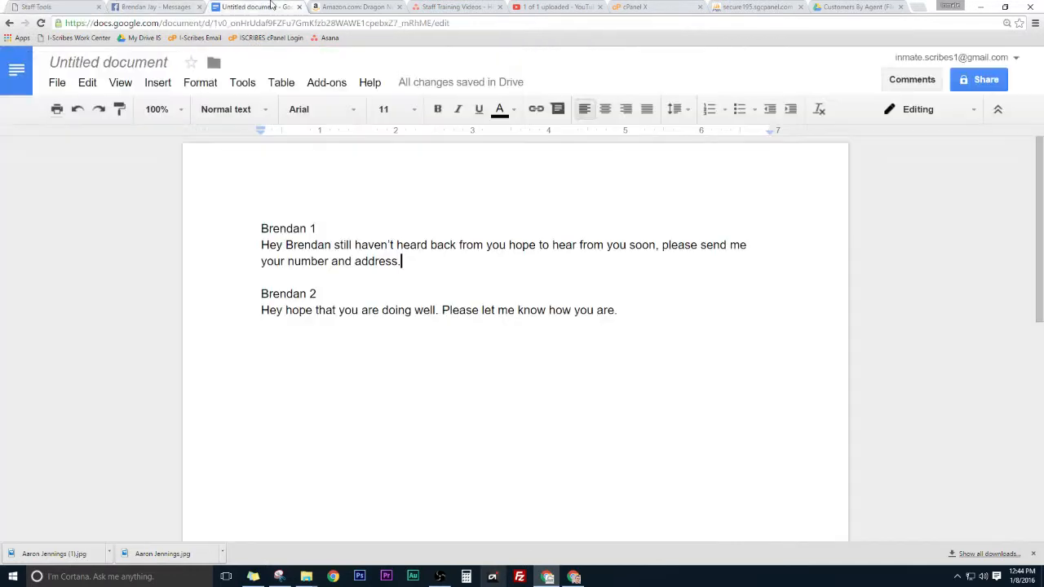
Step: Move the second message's sentence onto the end of the first message after 'address.'
{"action": "left_click_drag", "start_coordinate": [625, 310], "coordinate": [220, 316]}
{"action": "key", "text": "ctrl+x"}
{"action": "left_click", "coordinate": [422, 263]}
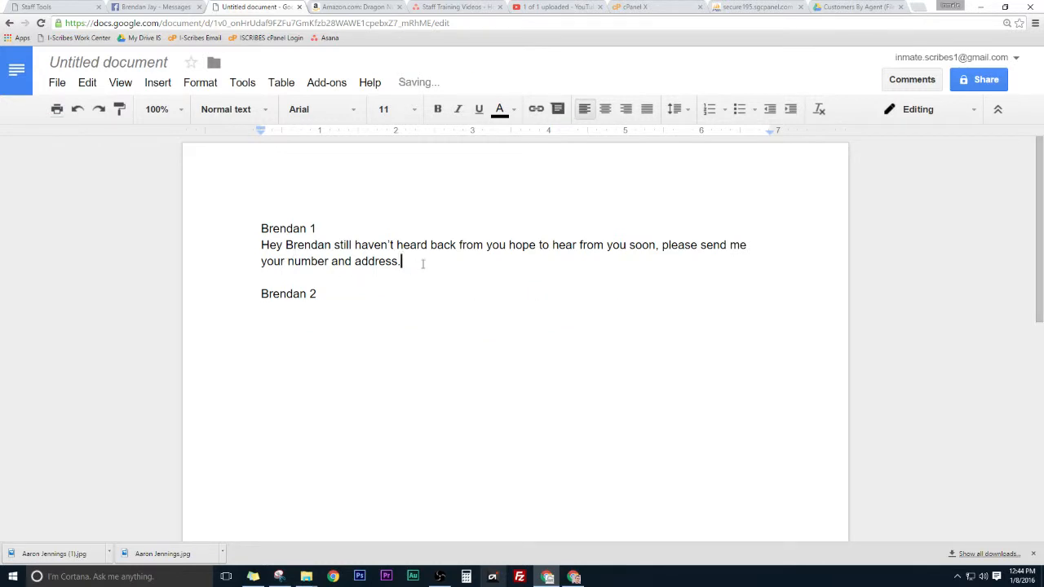
{"action": "key", "text": "ctrl+v"}
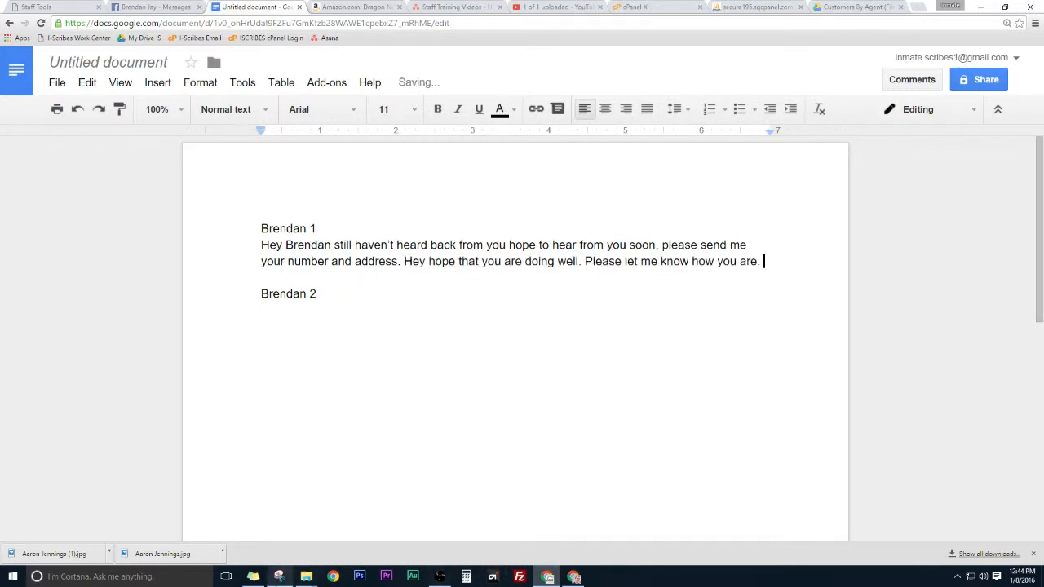
Step: Add sentences requesting the promised order, relied on this week, ending 'Love you lots'
{"action": "key", "text": "Return"}
{"action": "type", "text": "Please "}
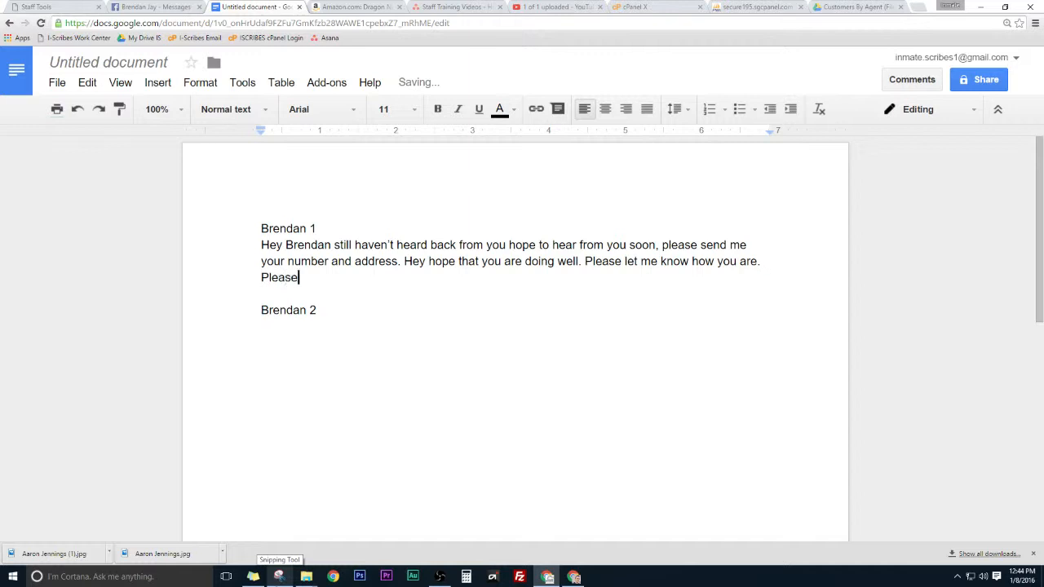
{"action": "type", "text": "don't forget to send me that or"}
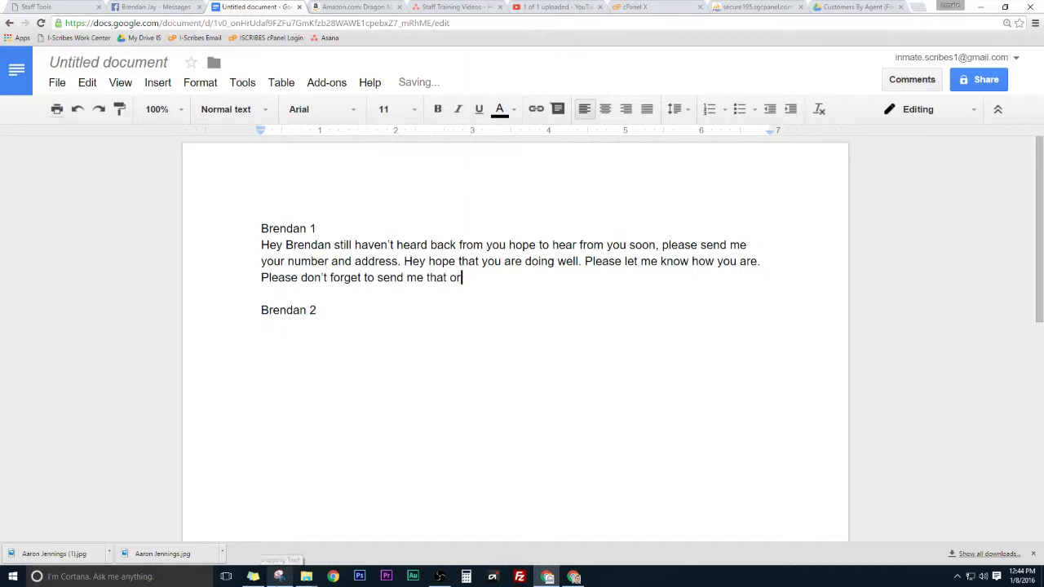
{"action": "type", "text": "der you promised "}
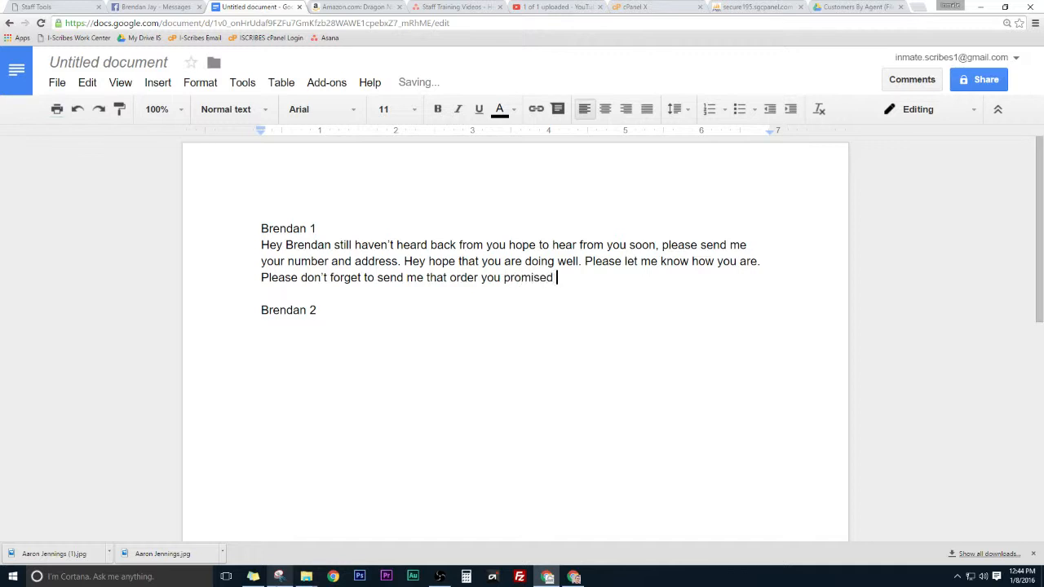
{"action": "type", "text": "to make for me. My moms aid th"}
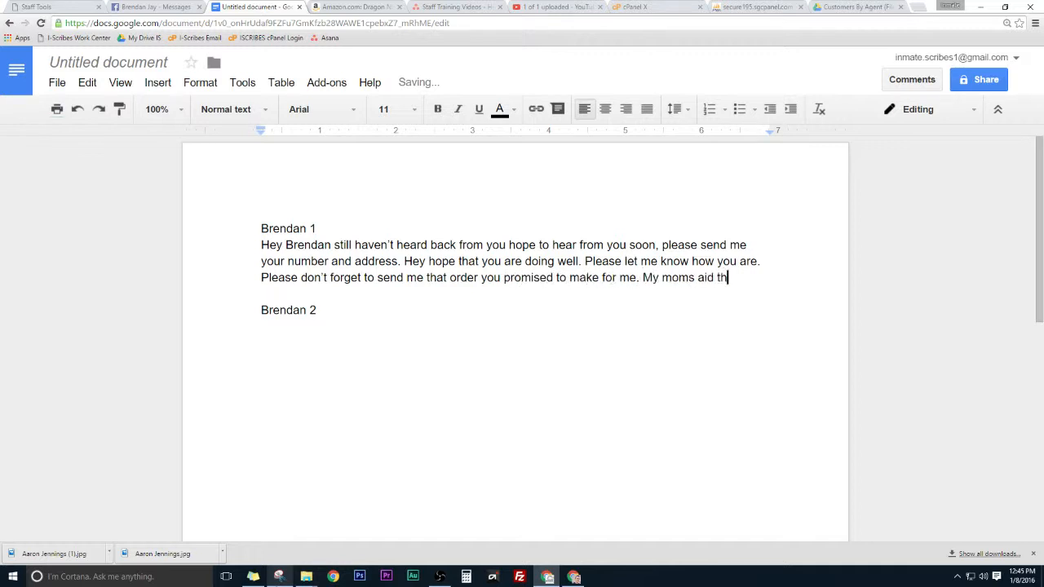
{"action": "type", "text": "at she c"}
{"action": "key", "text": "BackSpace"}
{"action": "type", "text": "couldn't dlo"}
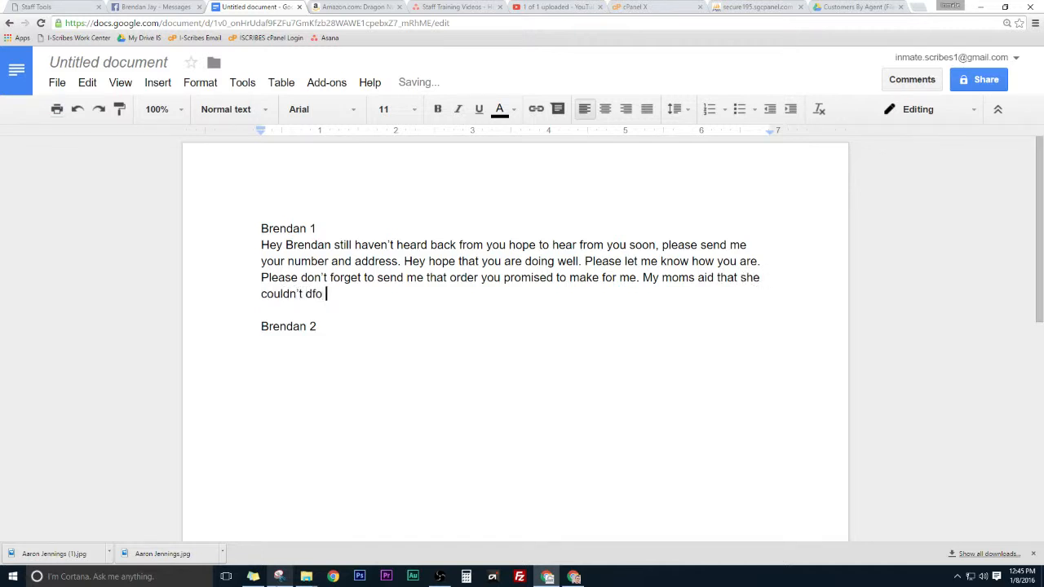
{"action": "key", "text": "BackSpace"}
{"action": "key", "text": "BackSpace"}
{"action": "type", "text": "o it this week so I am re"}
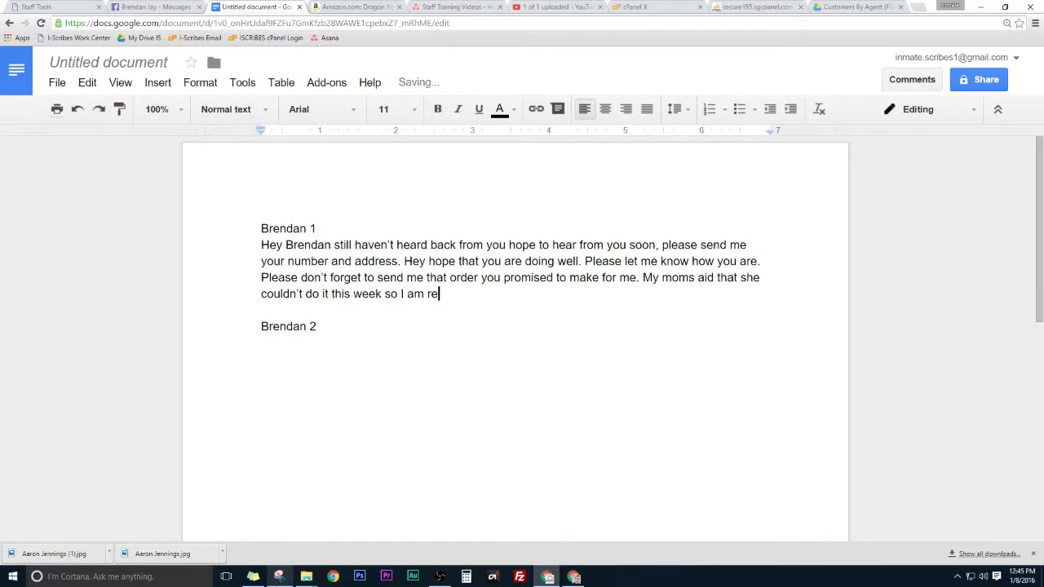
{"action": "type", "text": "lying on you! Lovce"}
{"action": "key", "text": "BackSpace"}
{"action": "type", "text": "e you lots!"}
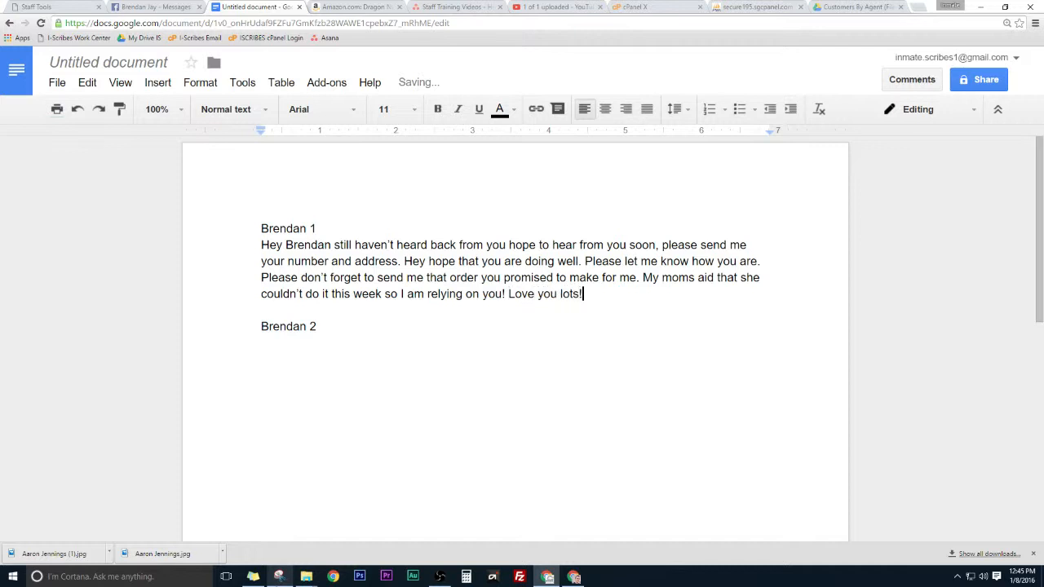
Step: Delete the leftover second heading line and undo an accidental paste over the paragraph
{"action": "left_click_drag", "start_coordinate": [380, 341], "coordinate": [261, 326]}
{"action": "key", "text": "BackSpace"}
{"action": "left_click_drag", "start_coordinate": [584, 294], "coordinate": [261, 245]}
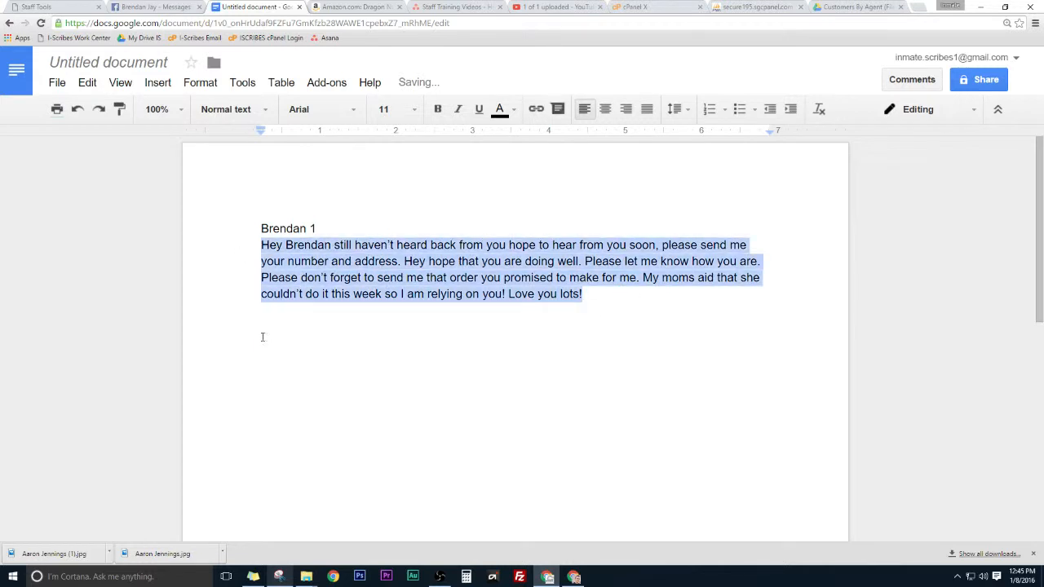
{"action": "key", "text": "ctrl+v"}
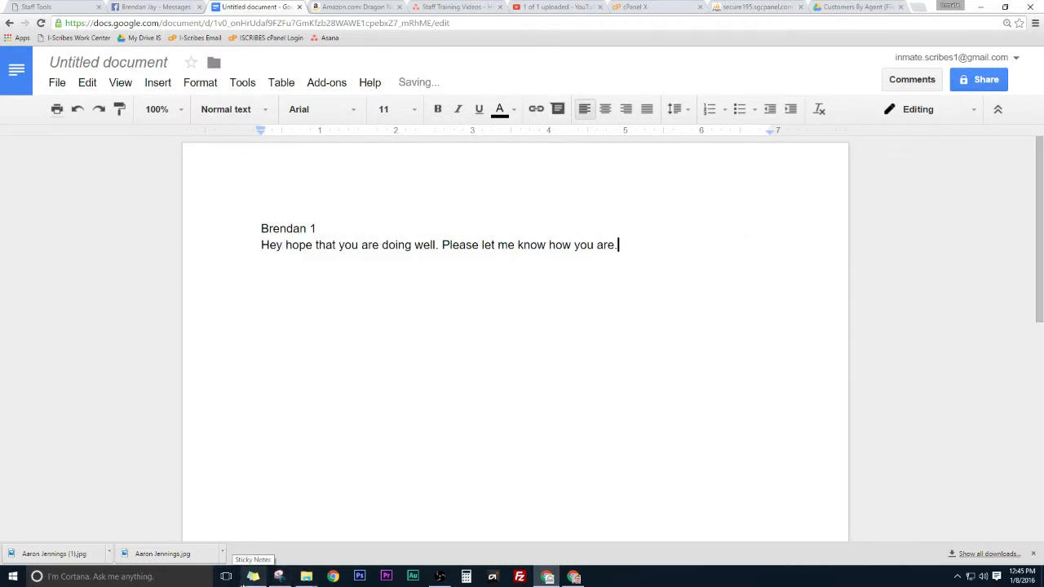
{"action": "key", "text": "ctrl+z"}
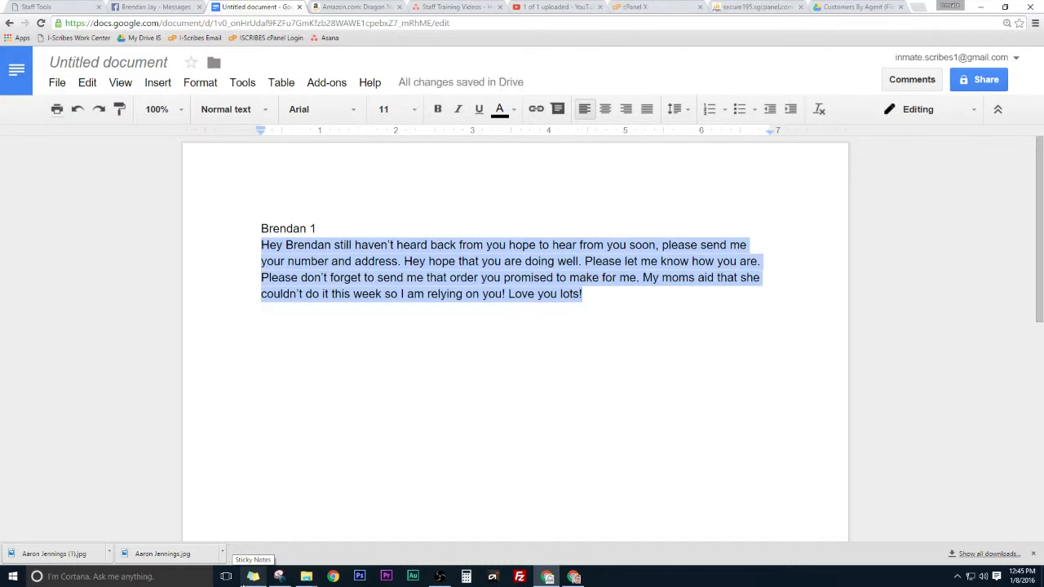
Step: Confirm the combined message is 68 words, then return to the Staff Tools work order
{"action": "key", "text": "ctrl+shift+c"}
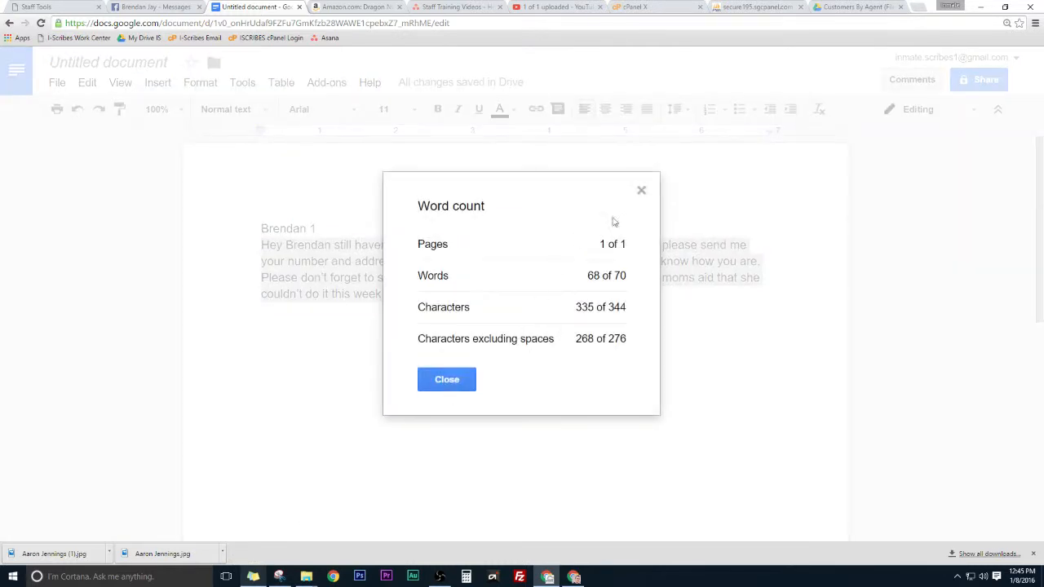
{"action": "left_click_drag", "start_coordinate": [589, 276], "coordinate": [602, 276]}
{"action": "left_click", "coordinate": [642, 192]}
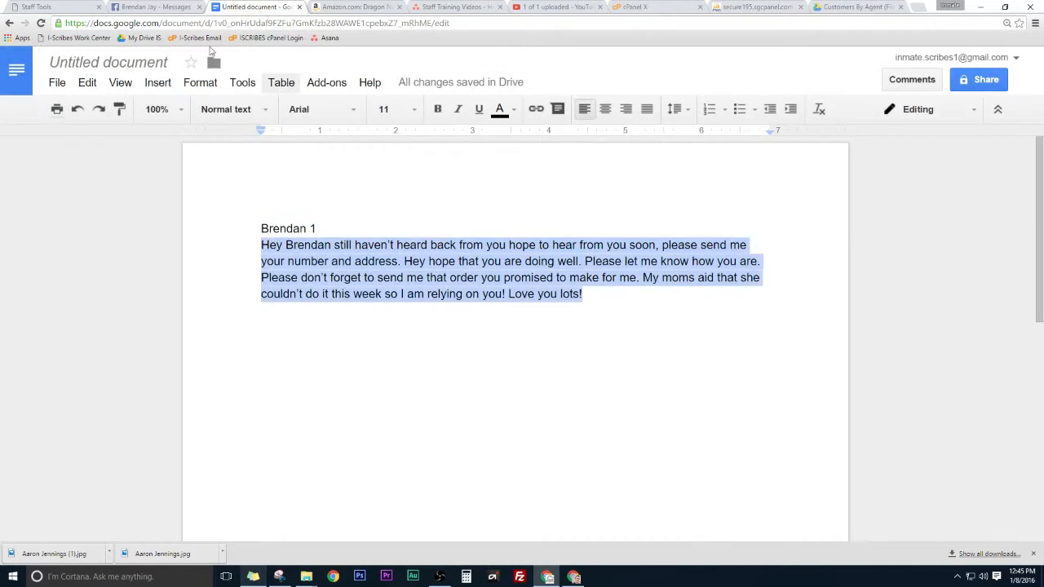
{"action": "left_click", "coordinate": [70, 5]}
{"action": "scroll", "coordinate": [550, 114], "scroll_direction": "up", "scroll_amount": 4}
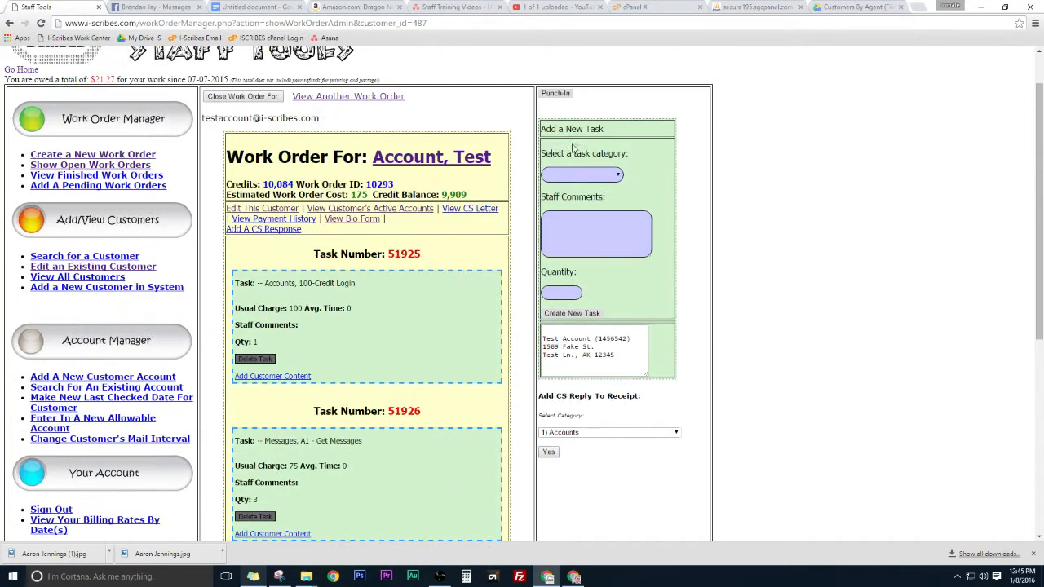
{"action": "left_click", "coordinate": [566, 176]}
Step: Create task 51928 as Messages › A3 - Send Messages, quantity 1, costed at 68 credits
{"action": "left_click", "coordinate": [568, 223]}
{"action": "left_click", "coordinate": [571, 199]}
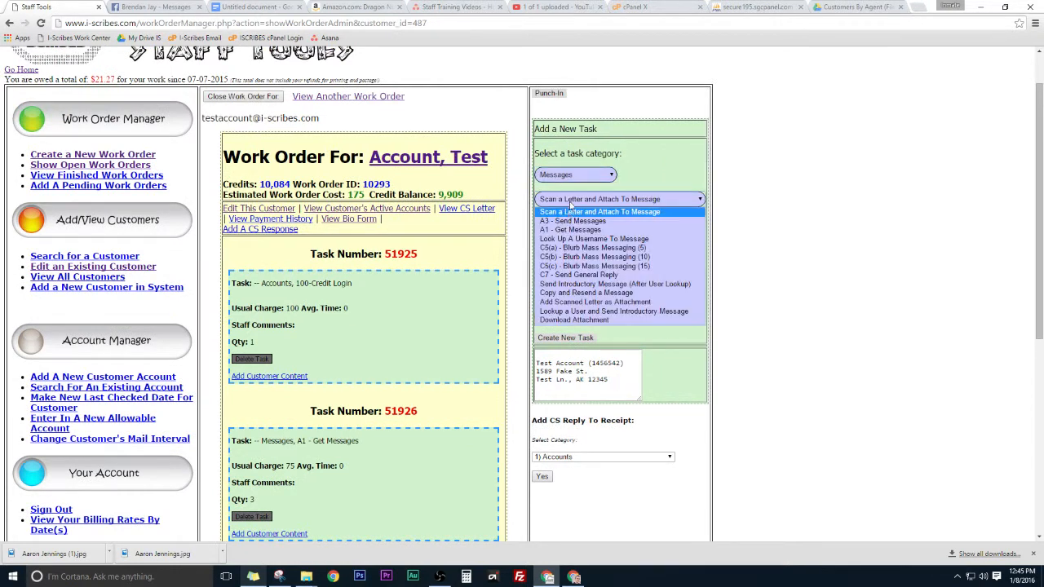
{"action": "left_click", "coordinate": [573, 221]}
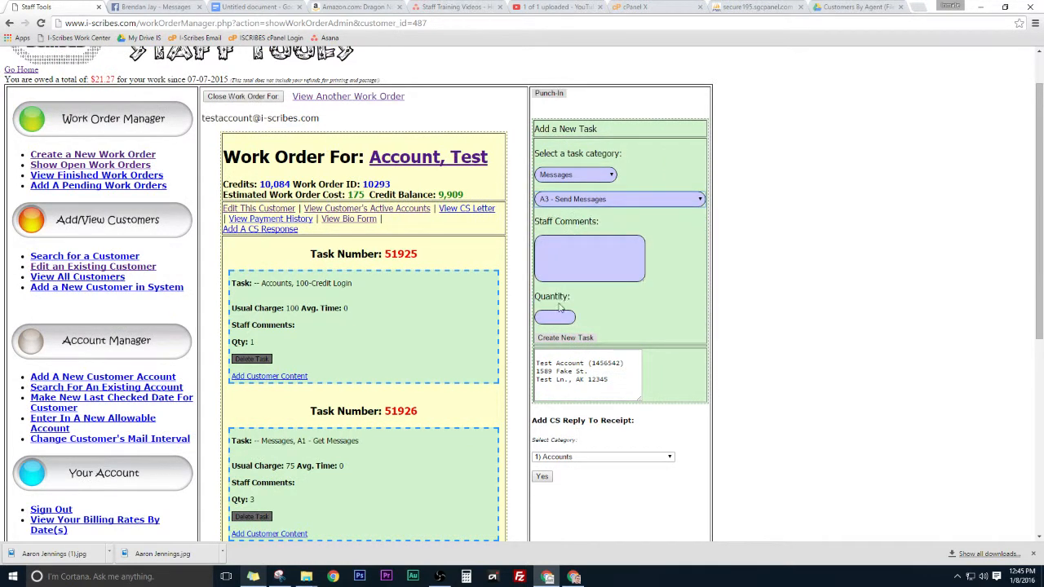
{"action": "left_click", "coordinate": [553, 318]}
{"action": "type", "text": "1"}
{"action": "key", "text": "Return"}
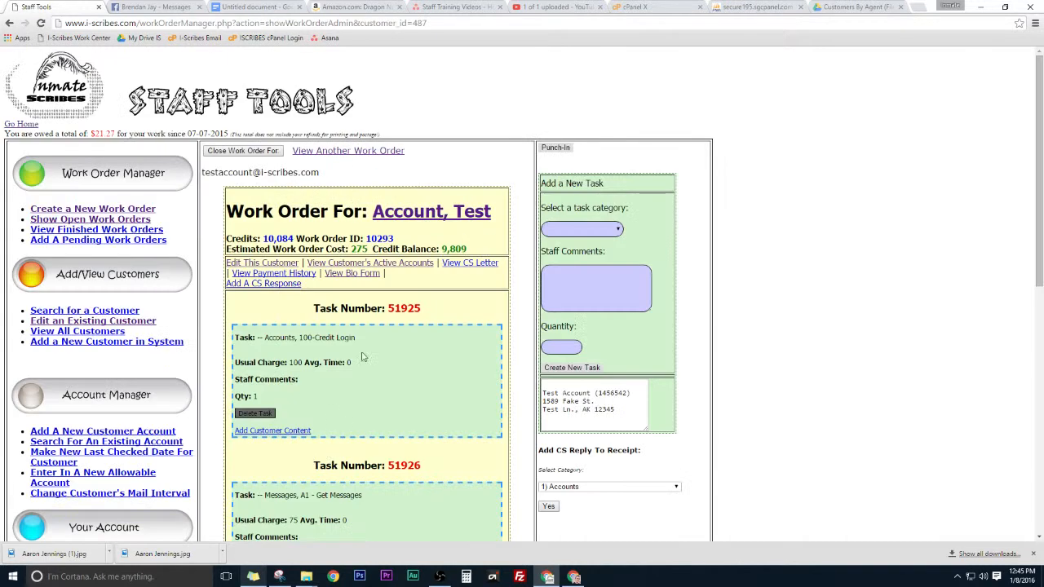
{"action": "scroll", "coordinate": [362, 354], "scroll_direction": "down", "scroll_amount": 6}
{"action": "left_click", "coordinate": [270, 322]}
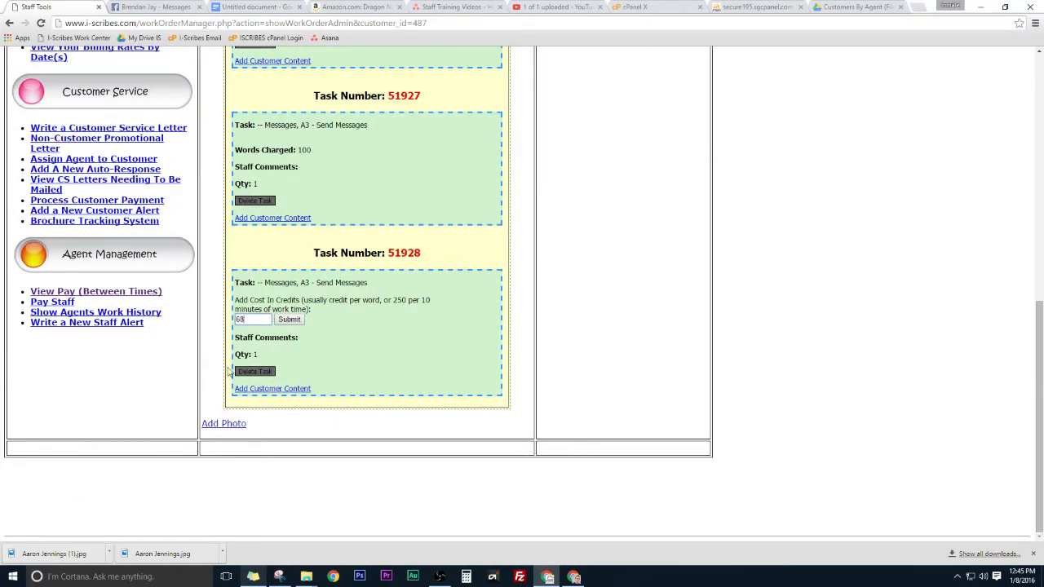
{"action": "left_click", "coordinate": [291, 320]}
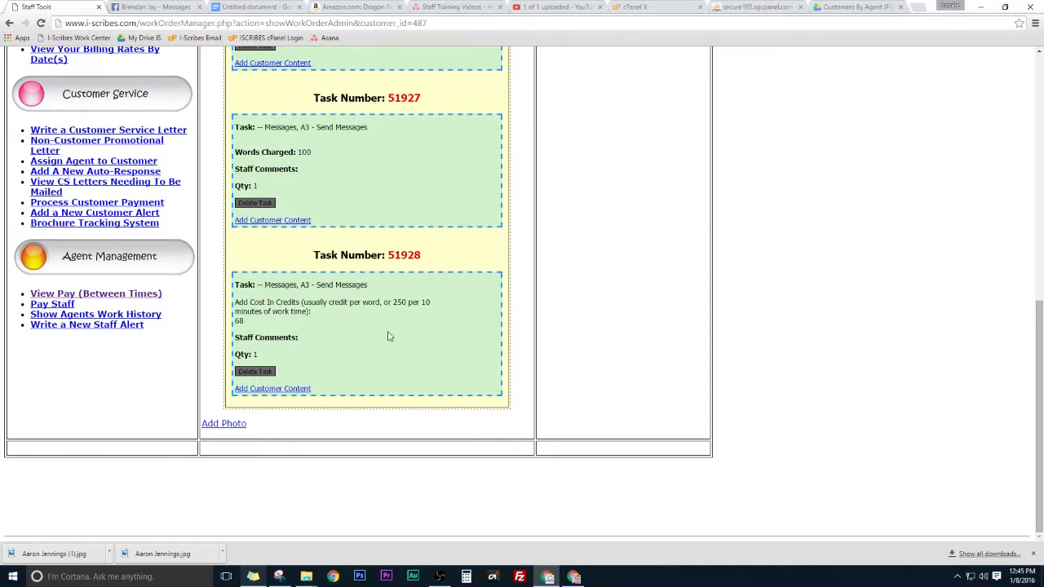
Step: Submit customer content for task 51927 noting two messages were sent to the customer
{"action": "left_click", "coordinate": [276, 220]}
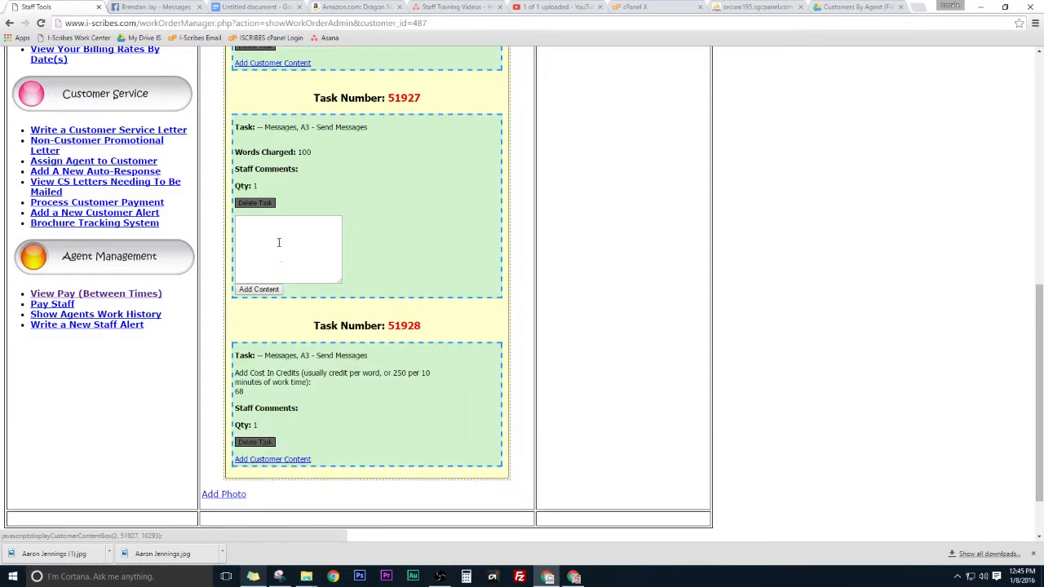
{"action": "type", "text": "Two me"}
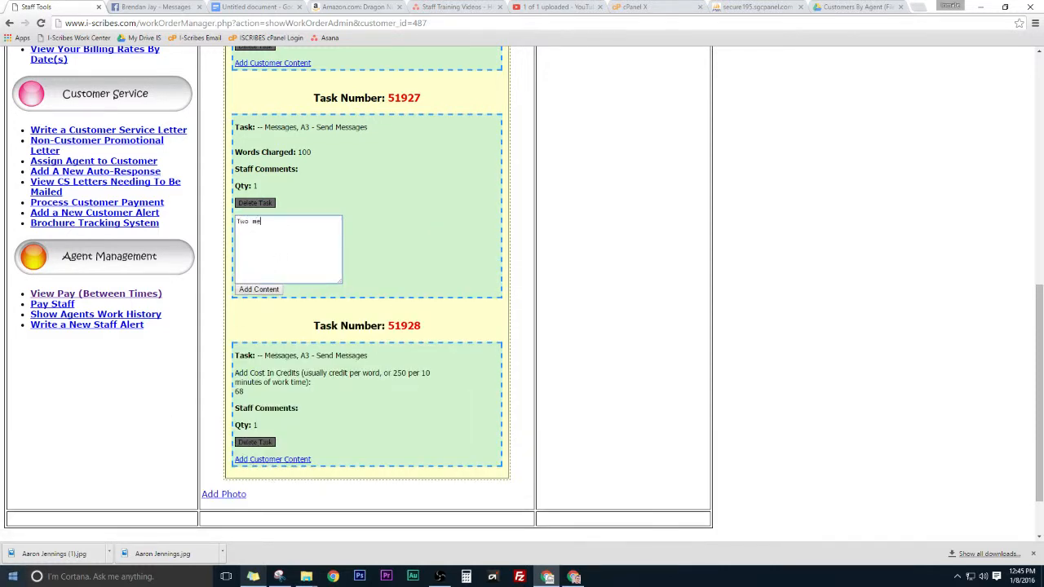
{"action": "type", "text": "ssages sent to Brendan"}
{"action": "key", "text": "Tab"}
{"action": "key", "text": "Return"}
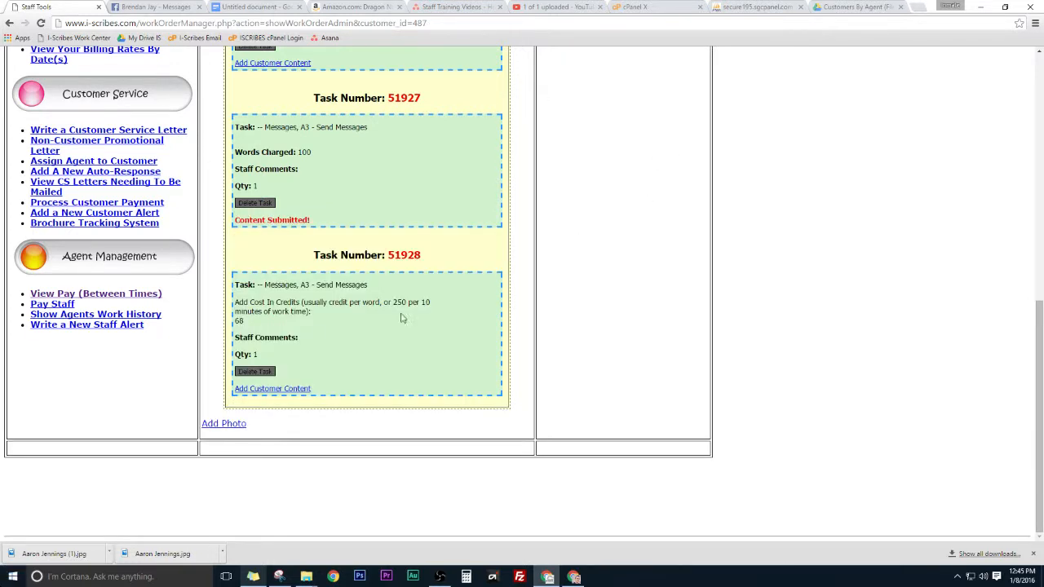
Step: Submit customer content for task 51928 noting the other message sent to the customer
{"action": "left_click", "coordinate": [279, 389]}
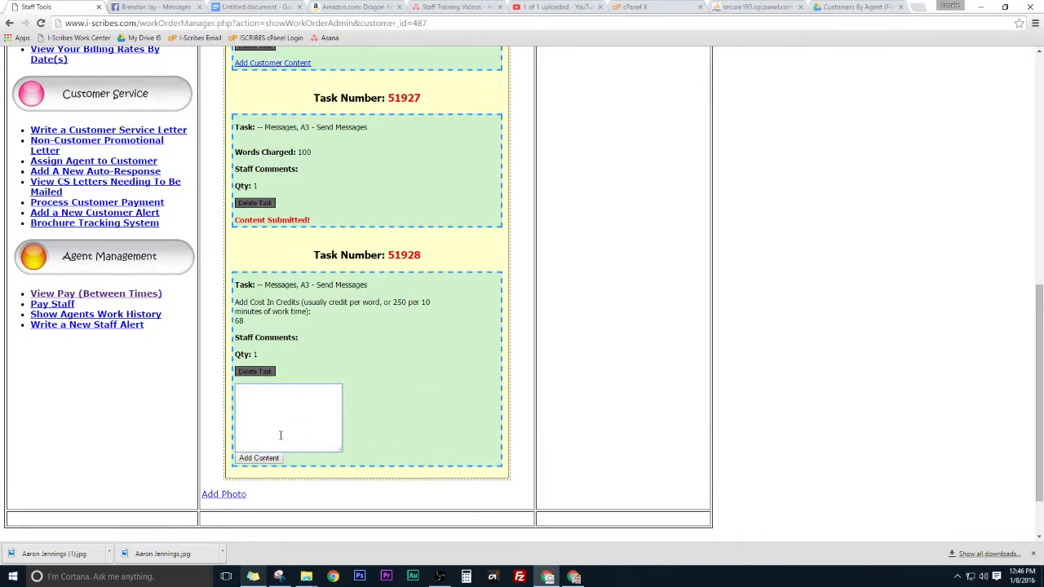
{"action": "type", "text": "Other message to Brendan"}
{"action": "key", "text": "Tab"}
{"action": "key", "text": "Return"}
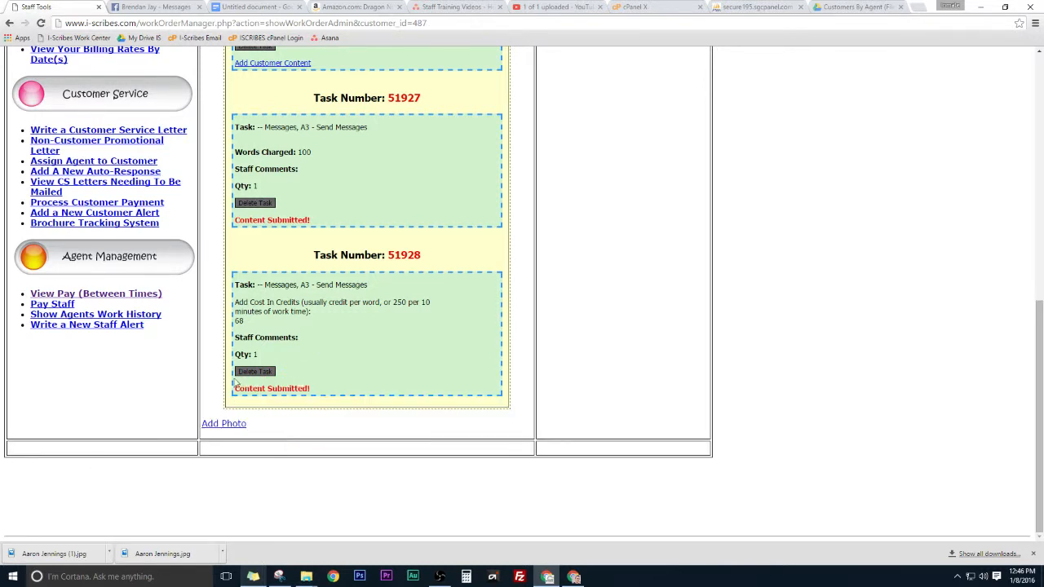
{"action": "scroll", "coordinate": [367, 310], "scroll_direction": "up", "scroll_amount": 7}
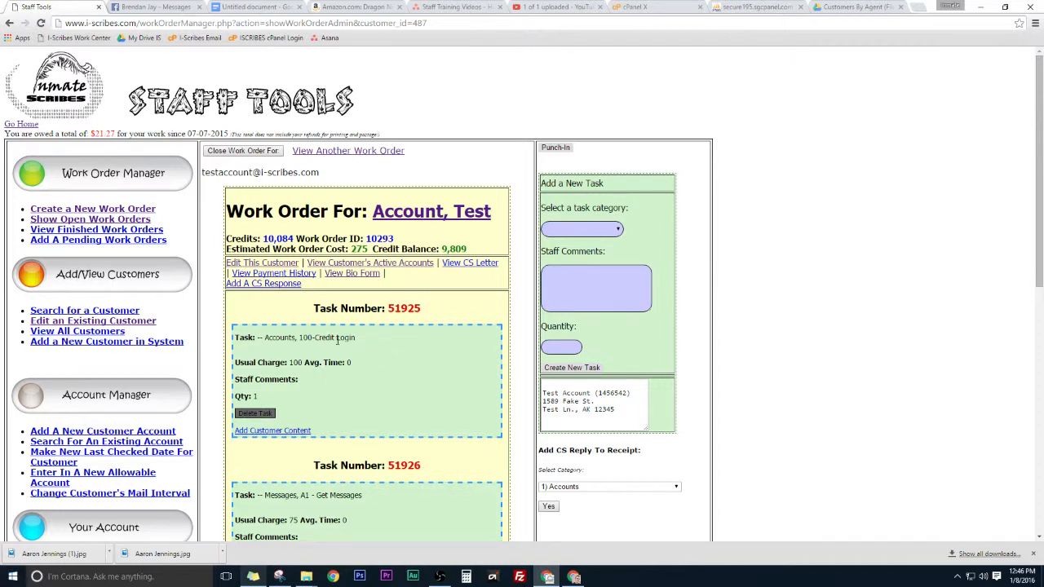
Step: Highlight the Qty and Words Charged on task 51927, then return to the Google Doc message
{"action": "scroll", "coordinate": [339, 340], "scroll_direction": "down", "scroll_amount": 5}
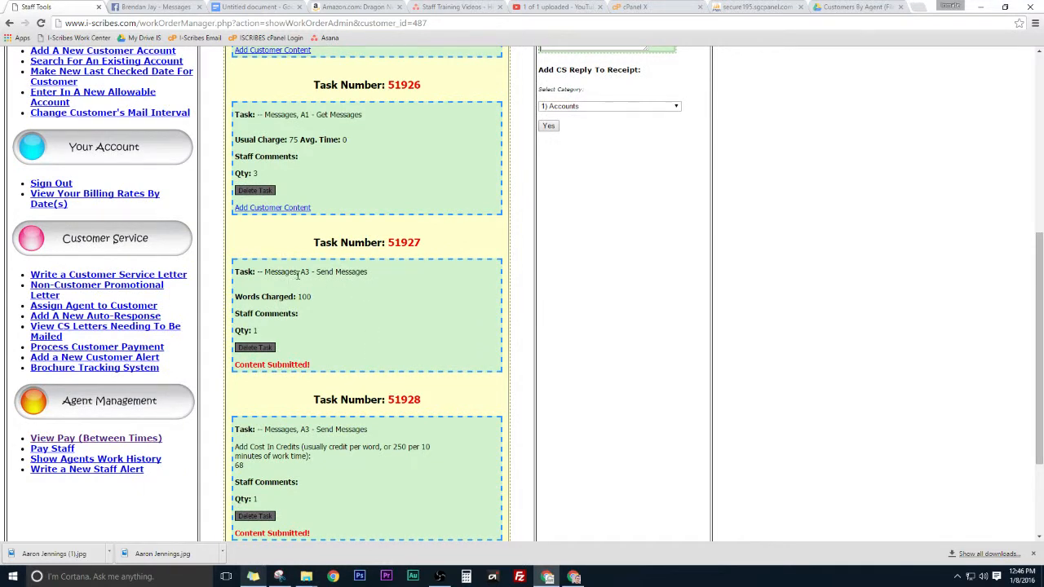
{"action": "double_click", "coordinate": [260, 329]}
{"action": "left_click", "coordinate": [254, 331]}
{"action": "left_click_drag", "start_coordinate": [298, 298], "coordinate": [314, 301]}
{"action": "left_click", "coordinate": [311, 296]}
{"action": "left_click_drag", "start_coordinate": [310, 297], "coordinate": [299, 297]}
{"action": "double_click", "coordinate": [254, 330]}
{"action": "left_click", "coordinate": [245, 7]}
{"action": "left_click", "coordinate": [517, 371]}
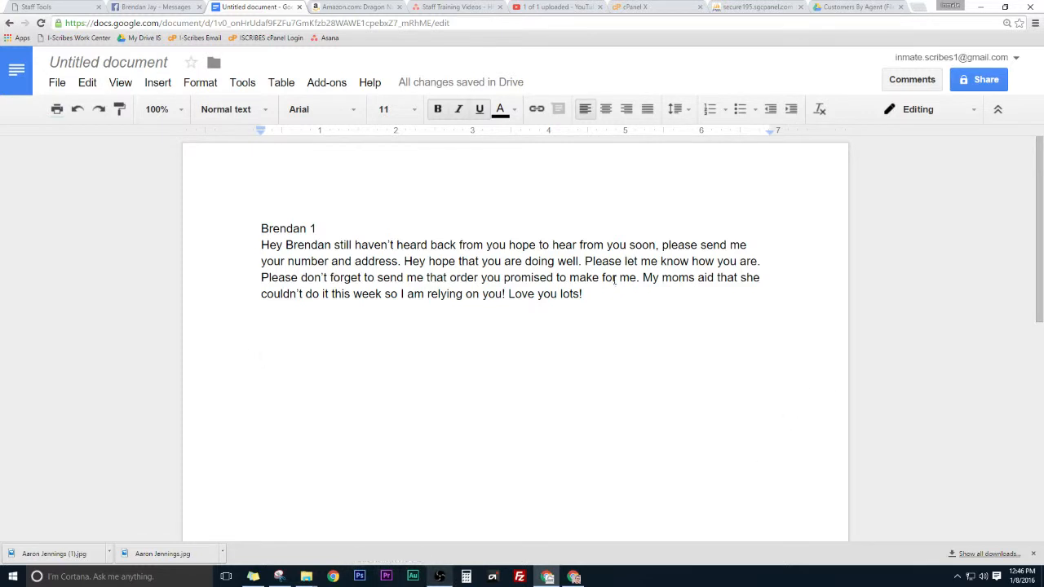
Step: Copy the message paragraph and paste it three times, giving four copies separated by blank lines
{"action": "left_click_drag", "start_coordinate": [584, 295], "coordinate": [184, 246]}
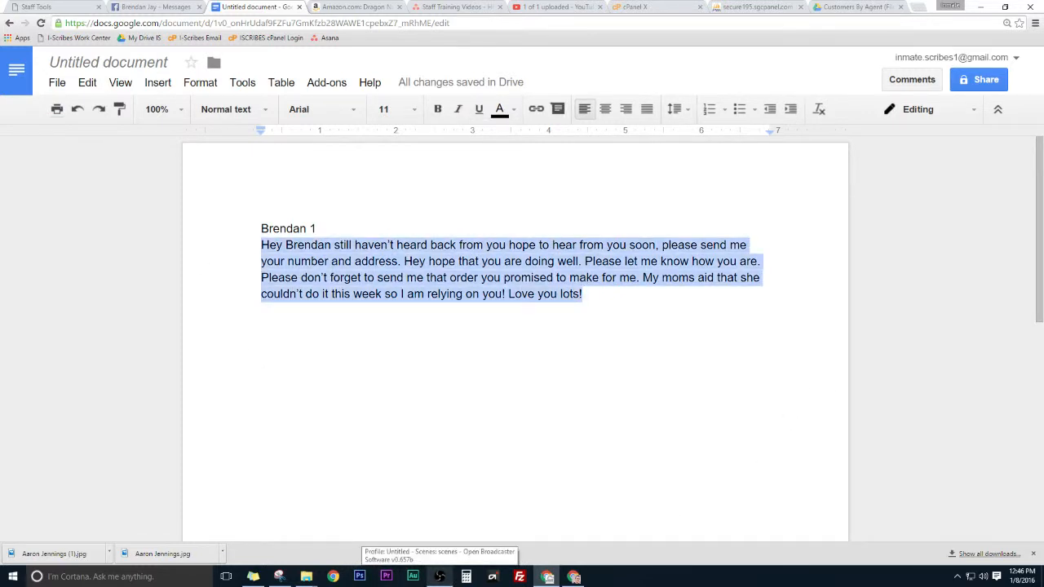
{"action": "key", "text": "ctrl+c"}
{"action": "key", "text": "Right"}
{"action": "key", "text": "Return"}
{"action": "key", "text": "Return"}
{"action": "key", "text": "ctrl+v"}
{"action": "key", "text": "Return"}
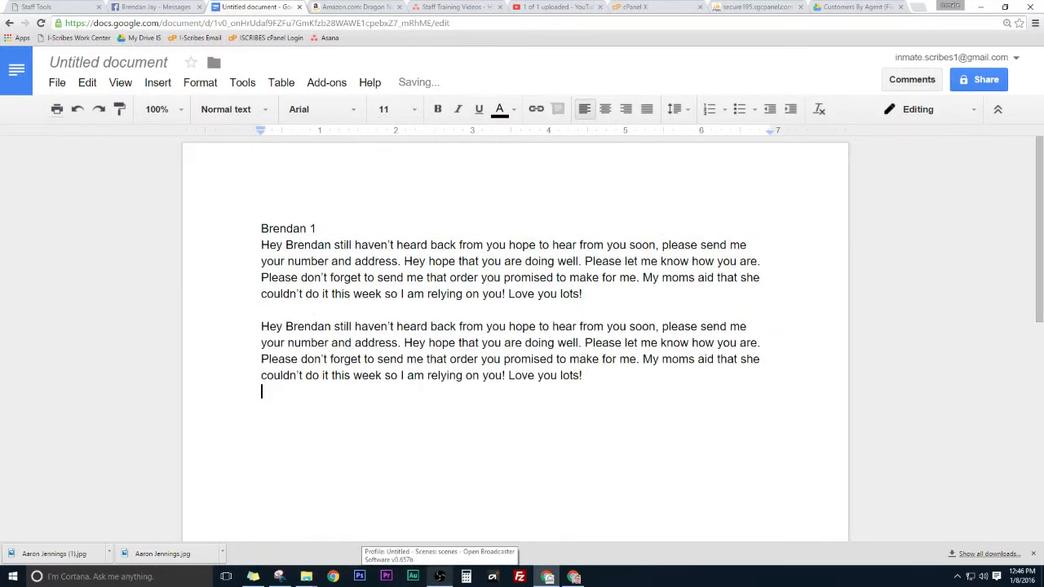
{"action": "key", "text": "Return"}
{"action": "key", "text": "ctrl+v"}
{"action": "key", "text": "Return"}
{"action": "key", "text": "Return"}
{"action": "key", "text": "ctrl+v"}
{"action": "key", "text": "Return"}
{"action": "key", "text": "Return"}
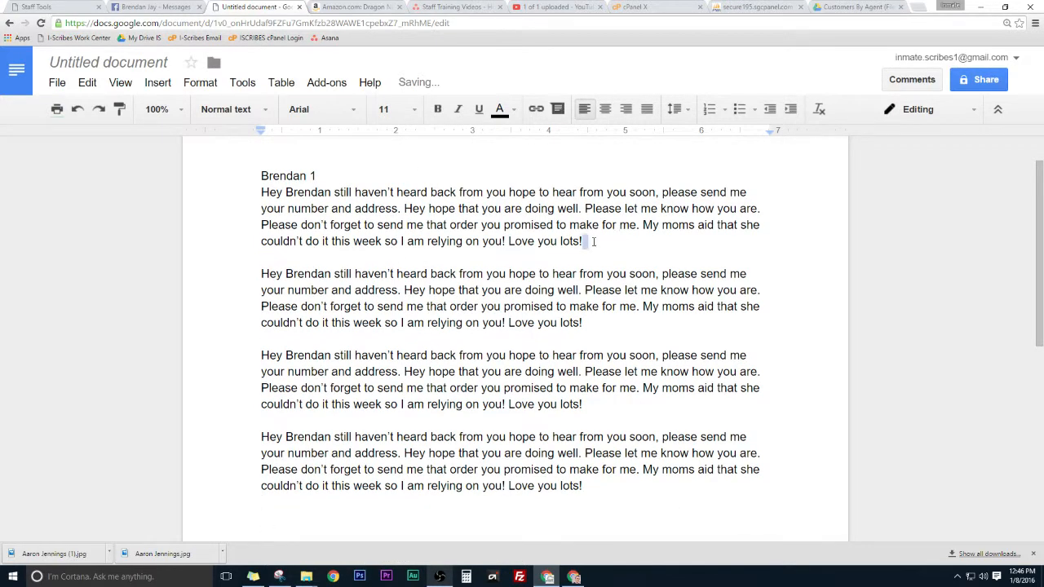
Step: Trim the first copy to its opening sentence, check its word count, and type 50 after it
{"action": "left_click_drag", "start_coordinate": [582, 241], "coordinate": [260, 194]}
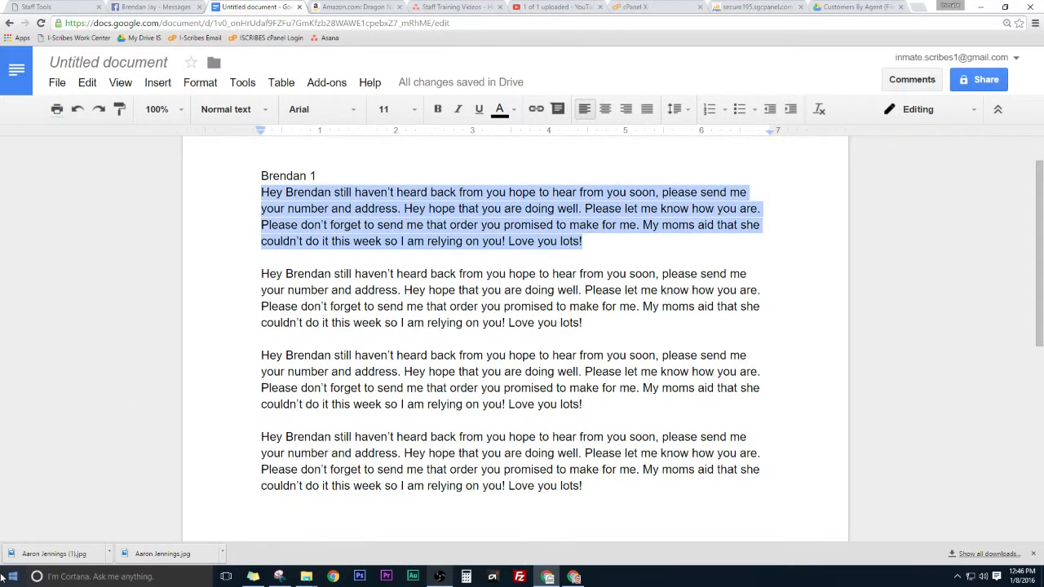
{"action": "left_click", "coordinate": [517, 261]}
{"action": "left_click_drag", "start_coordinate": [610, 243], "coordinate": [261, 194]}
{"action": "key", "text": "BackSpace"}
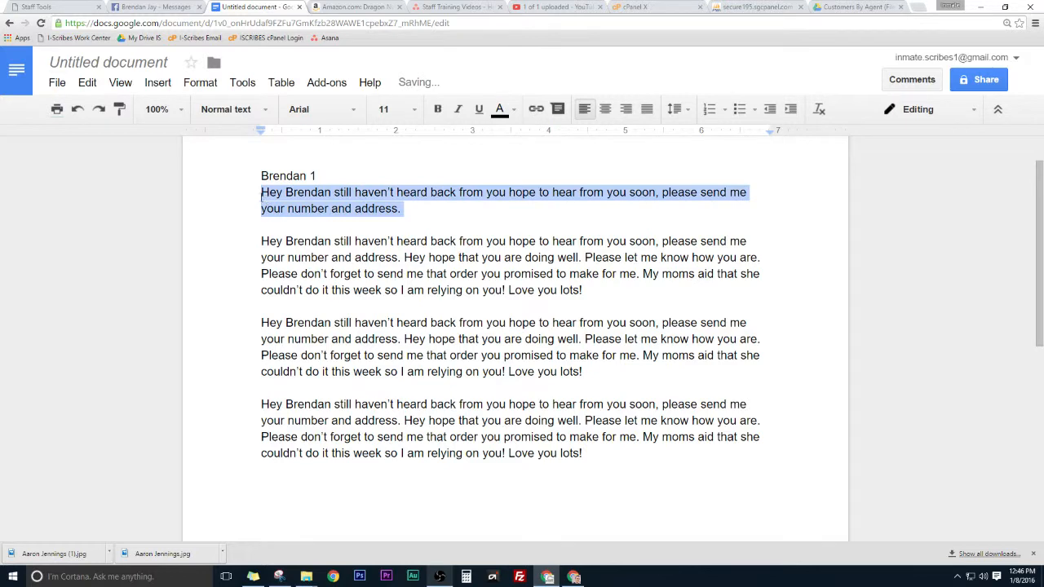
{"action": "key", "text": "ctrl+shift+c"}
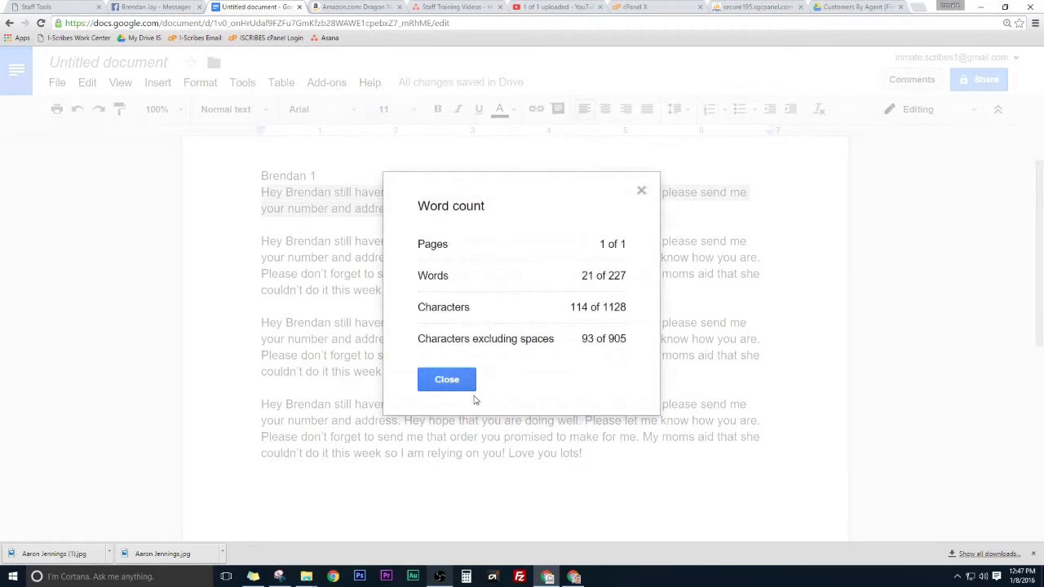
{"action": "left_click", "coordinate": [642, 192]}
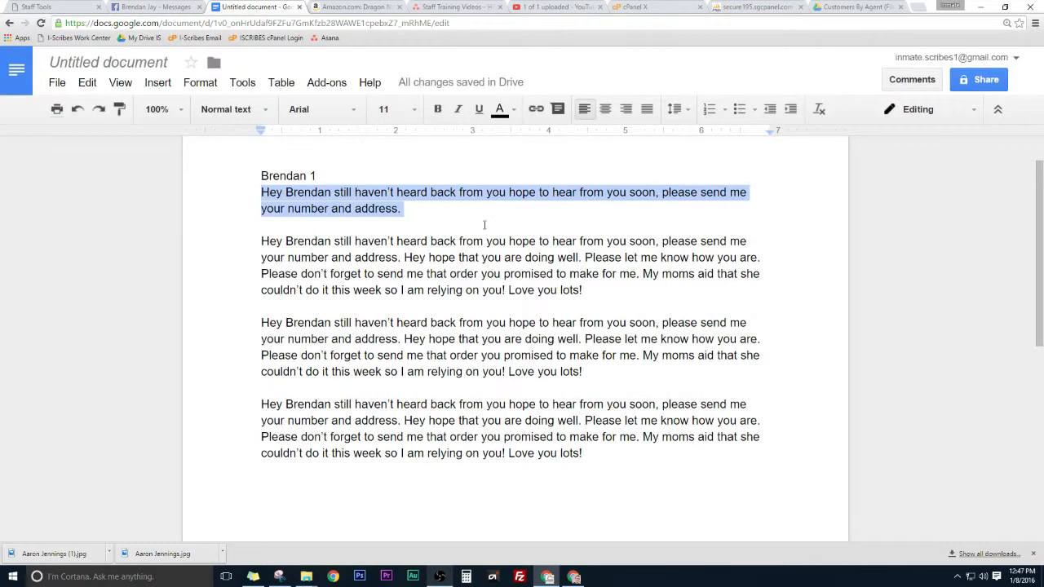
{"action": "left_click", "coordinate": [485, 216]}
{"action": "type", "text": "50"}
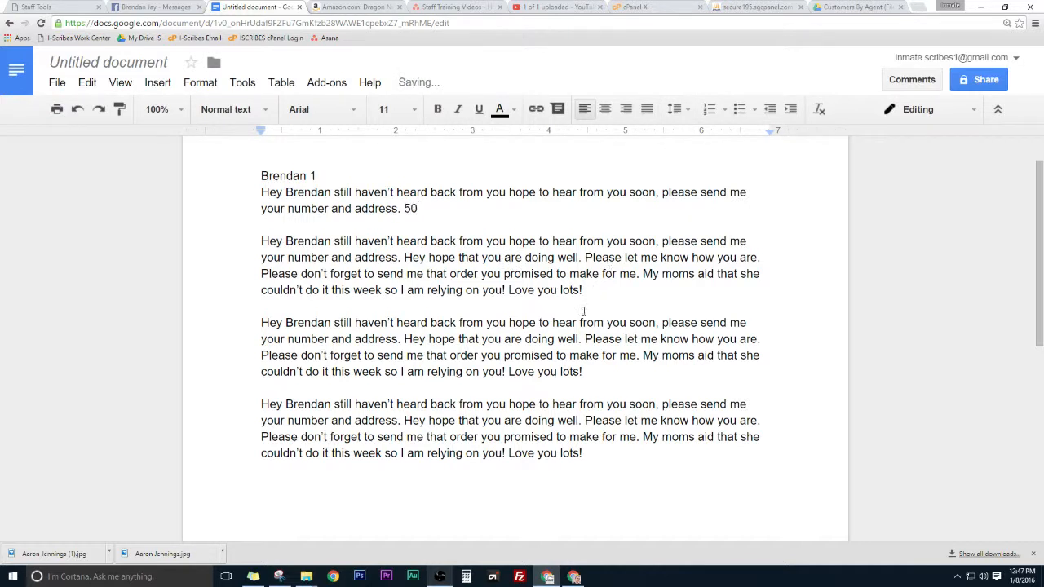
Step: Check the word count of the three full copies and select the 50
{"action": "left_click_drag", "start_coordinate": [592, 461], "coordinate": [96, 245]}
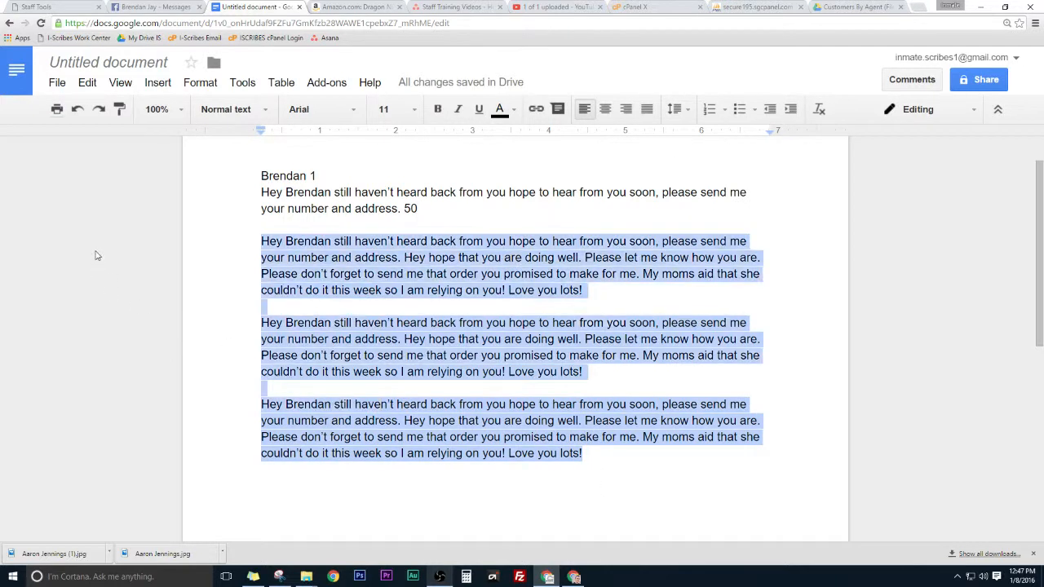
{"action": "key", "text": "ctrl+shift+c"}
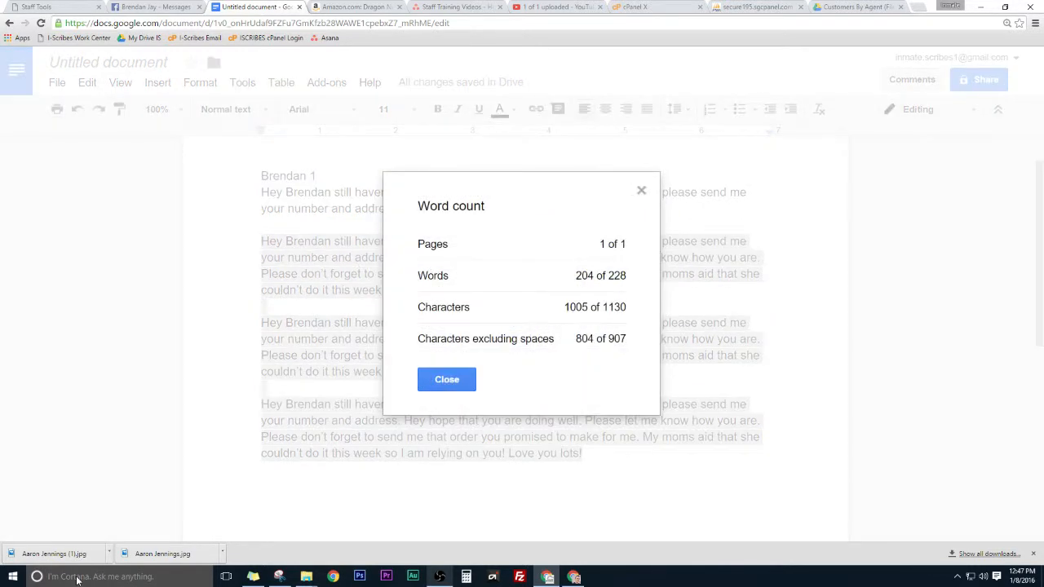
{"action": "left_click", "coordinate": [641, 190]}
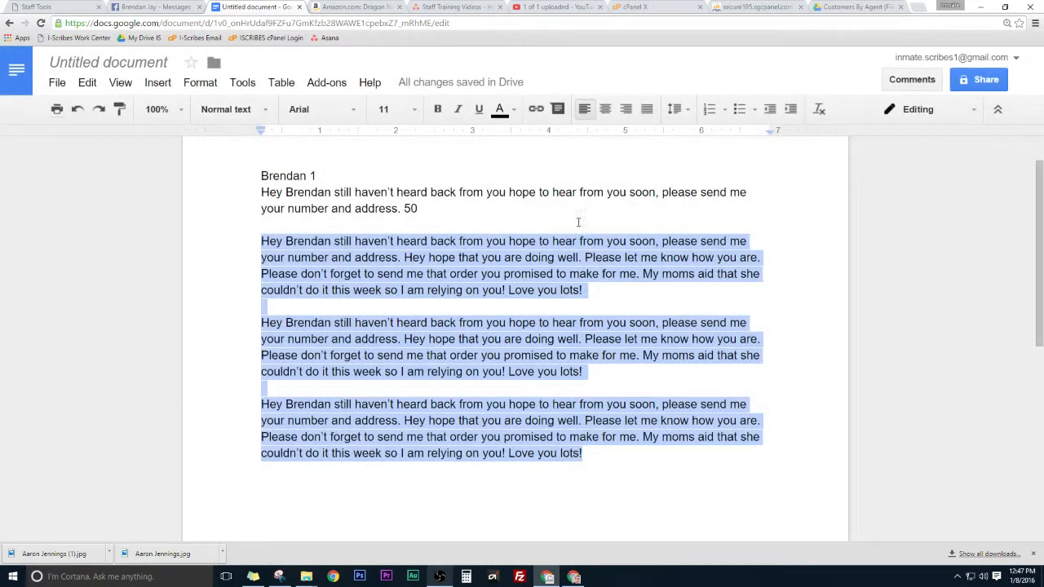
{"action": "left_click_drag", "start_coordinate": [404, 211], "coordinate": [421, 211]}
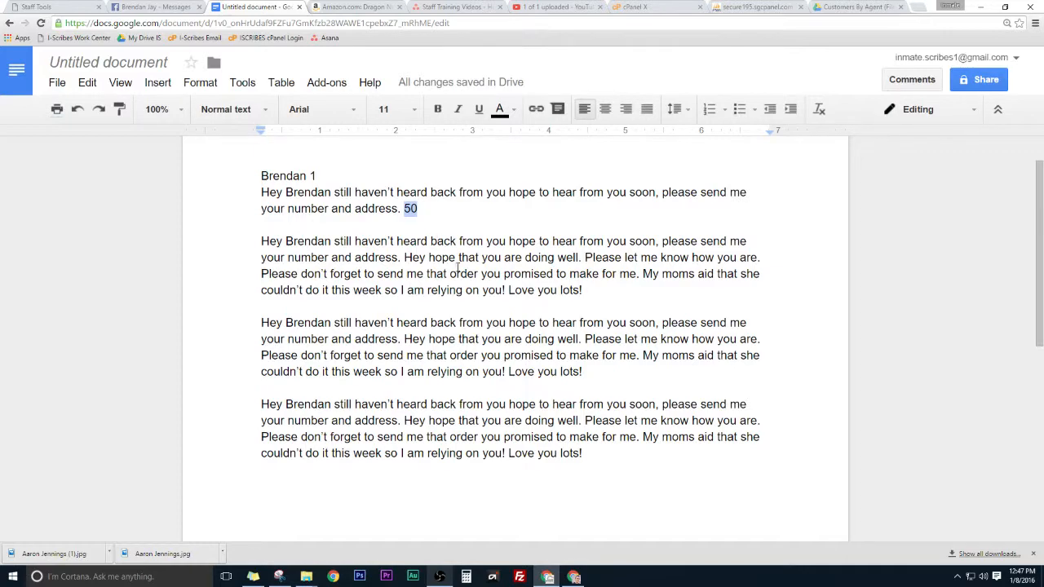
{"action": "key", "text": "ctrl+1"}
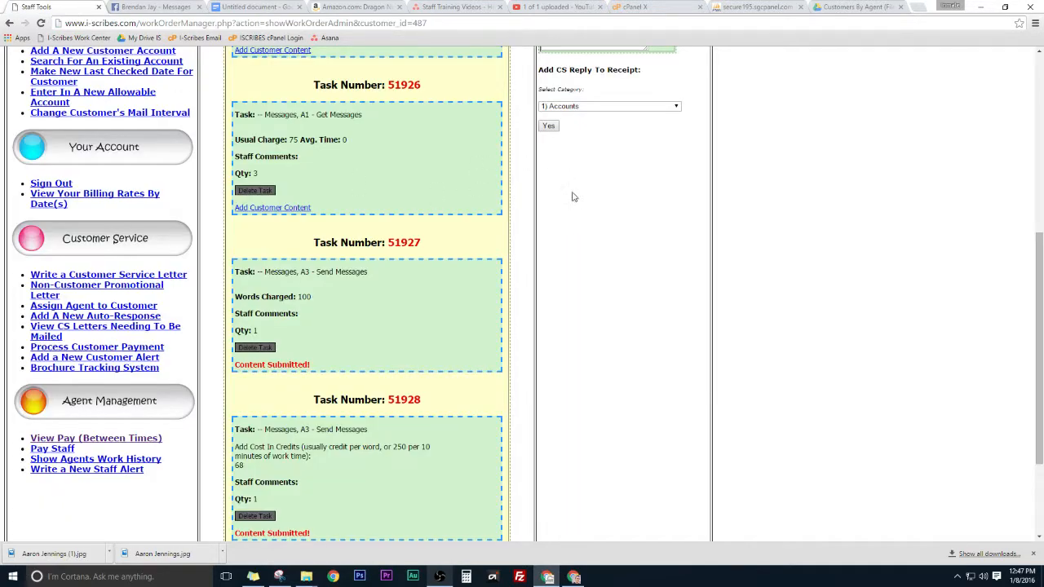
Step: Review tasks 51925–51928 showing both Send Messages tasks Content Submitted, then bring up the Facebook snip
{"action": "scroll", "coordinate": [575, 204], "scroll_direction": "up", "scroll_amount": 4}
{"action": "scroll", "coordinate": [612, 261], "scroll_direction": "down", "scroll_amount": 4}
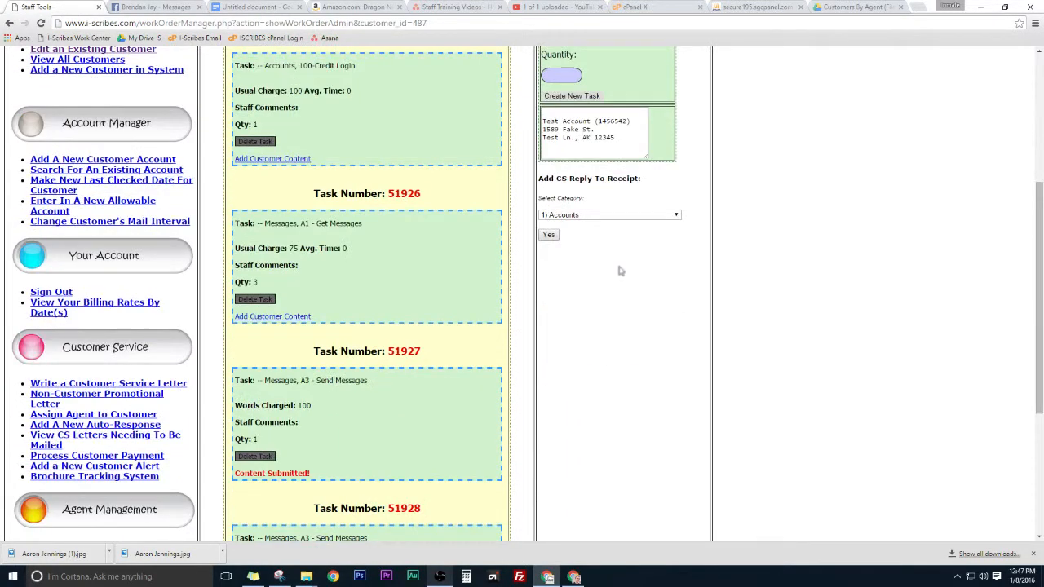
{"action": "scroll", "coordinate": [632, 265], "scroll_direction": "down", "scroll_amount": 3}
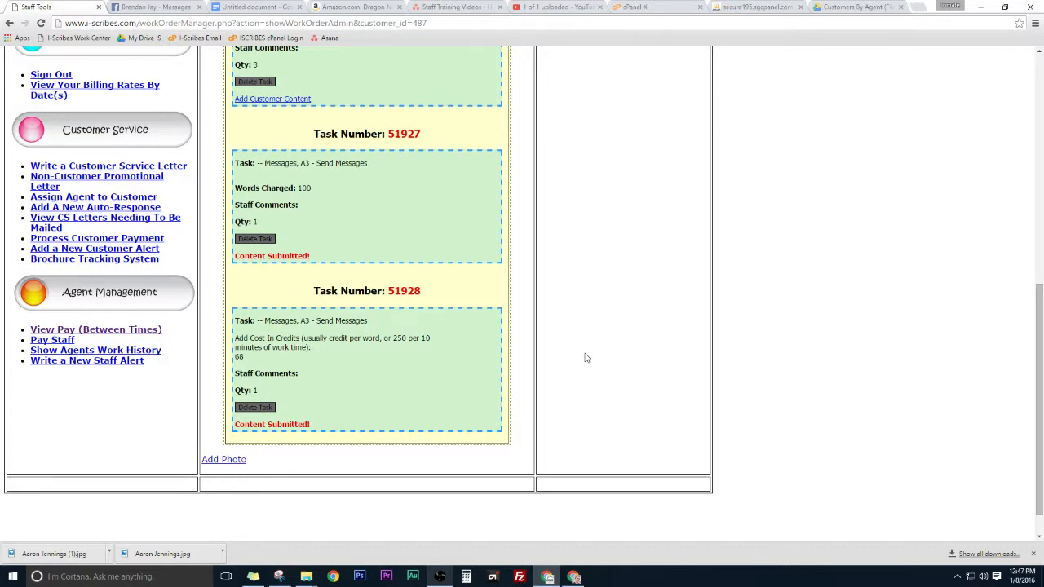
{"action": "left_click", "coordinate": [276, 8]}
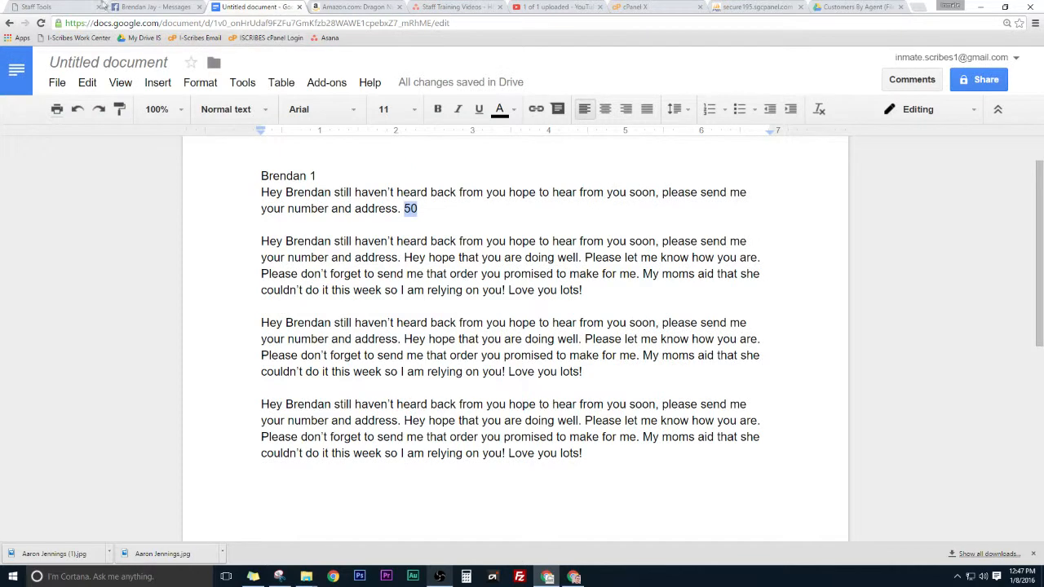
{"action": "left_click", "coordinate": [31, 6]}
{"action": "scroll", "coordinate": [475, 318], "scroll_direction": "up", "scroll_amount": 4}
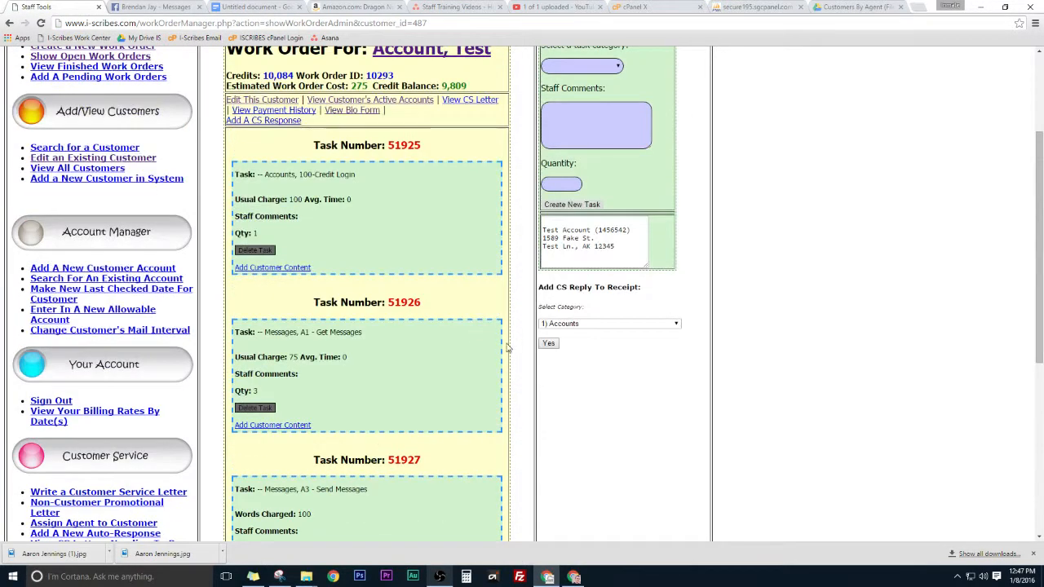
{"action": "scroll", "coordinate": [443, 414], "scroll_direction": "up", "scroll_amount": 2}
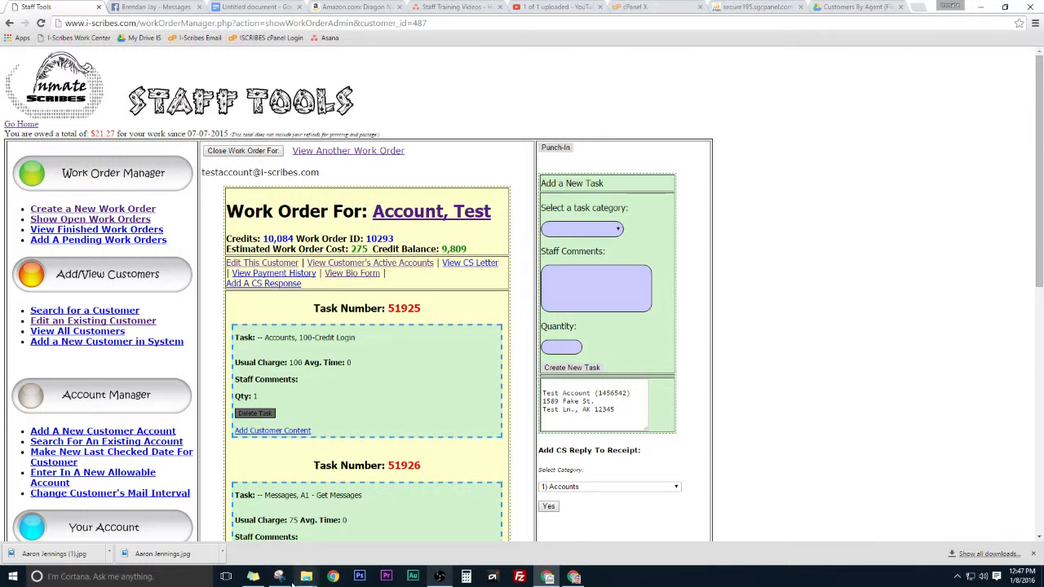
{"action": "left_click", "coordinate": [279, 577]}
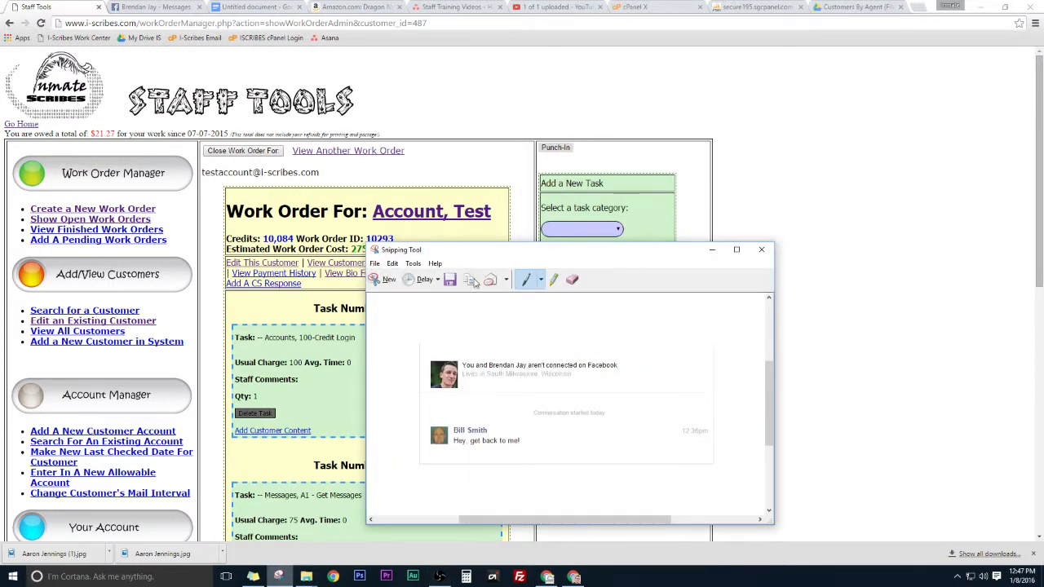
Step: Select all text in the Google Doc and delete it, leaving the draft blank
{"action": "left_click", "coordinate": [265, 8]}
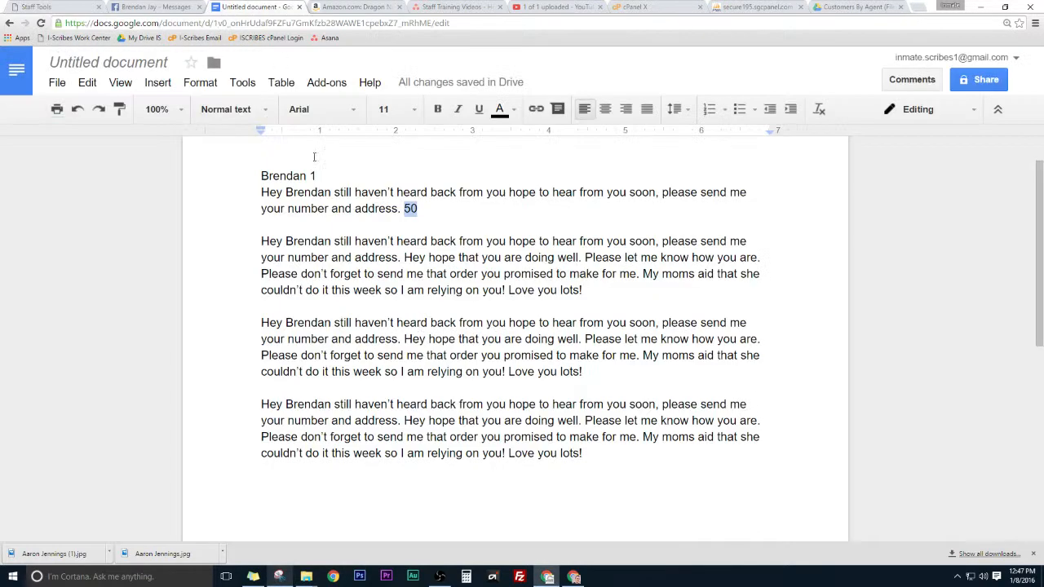
{"action": "left_click", "coordinate": [421, 324]}
{"action": "key", "text": "ctrl+a"}
{"action": "key", "text": "BackSpace"}
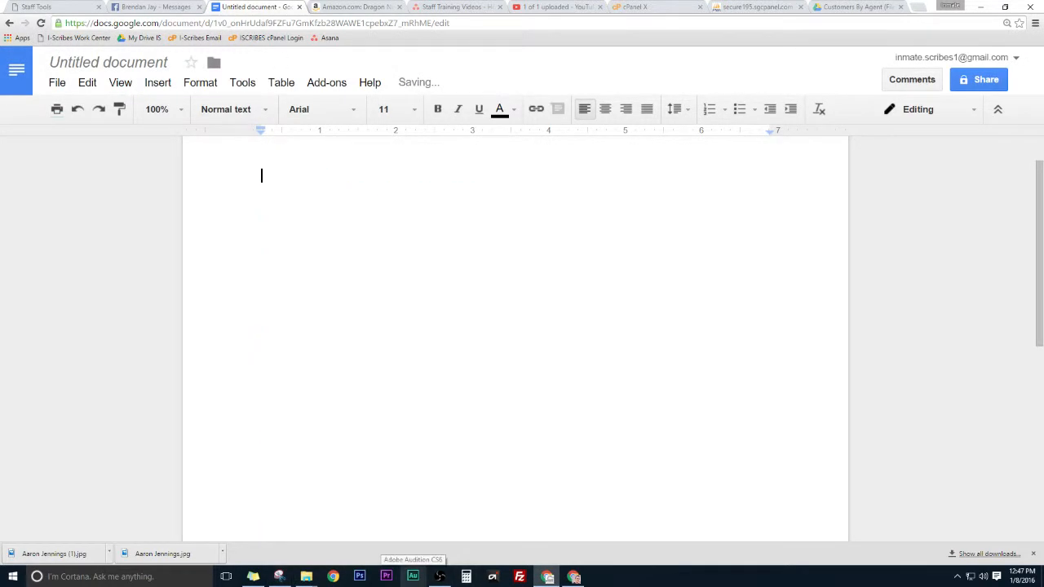
{"action": "left_click", "coordinate": [278, 576]}
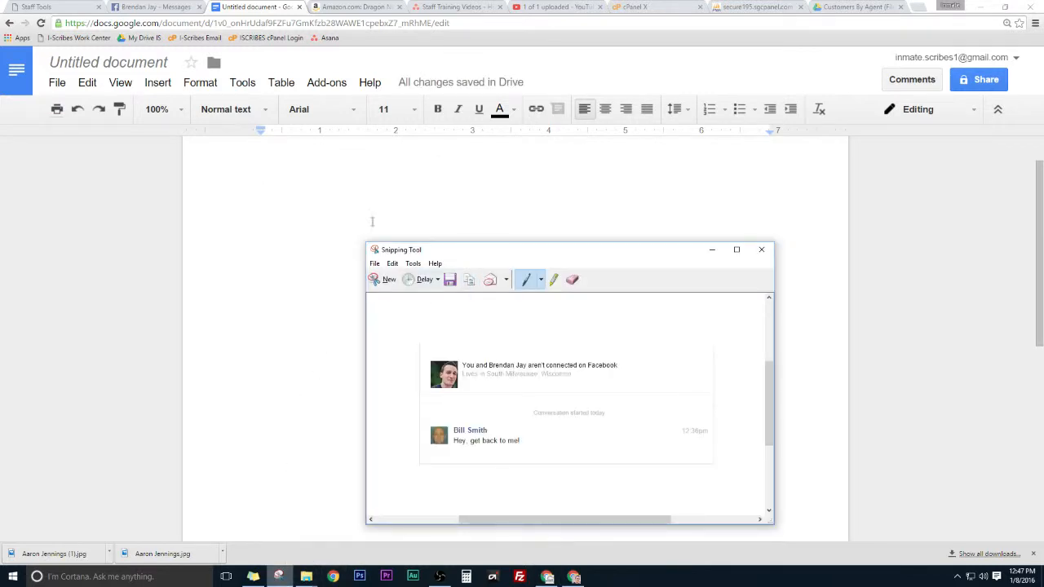
{"action": "left_click", "coordinate": [408, 201]}
{"action": "type", "text": "/"}
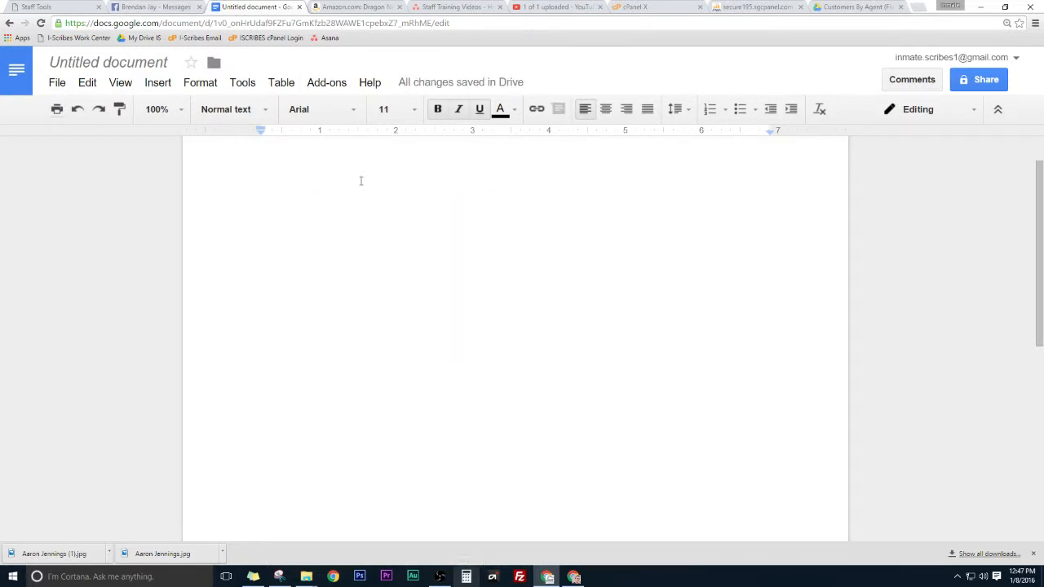
Step: Look at the Facebook conversation, close the downloads bar, and return to the Staff Tools work order
{"action": "left_click", "coordinate": [167, 6]}
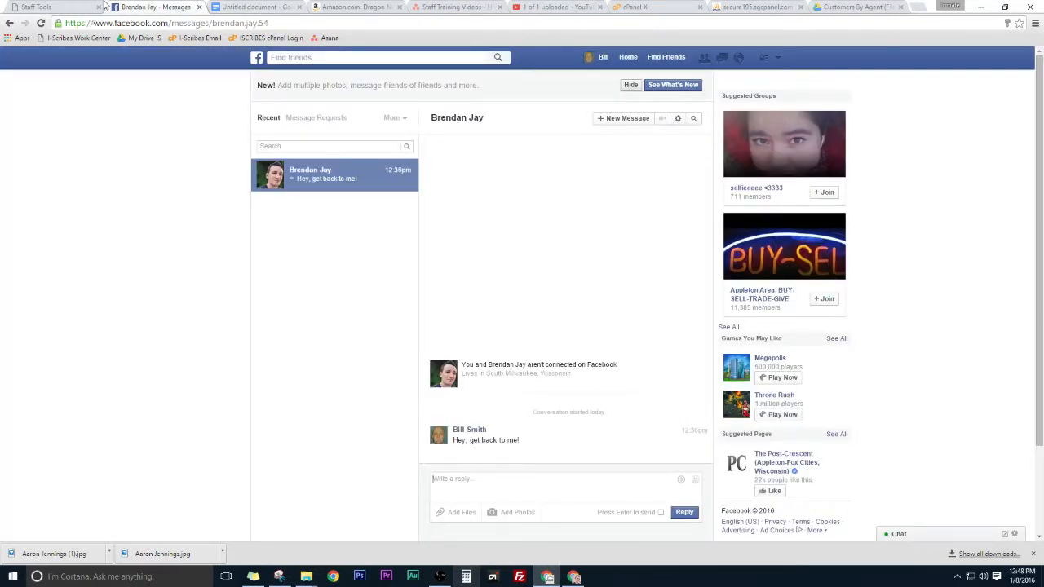
{"action": "left_click", "coordinate": [1033, 554]}
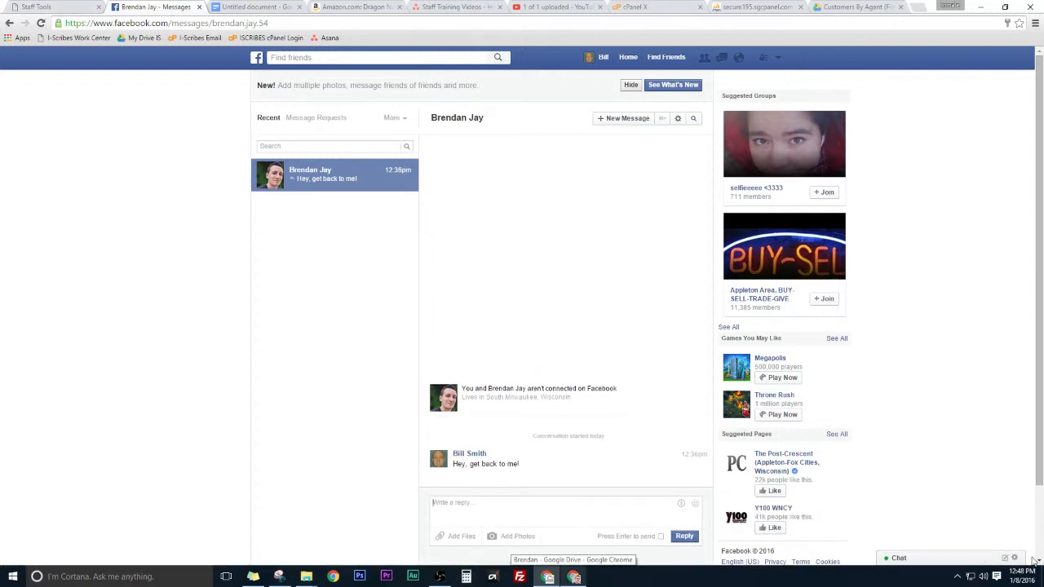
{"action": "left_click", "coordinate": [77, 6]}
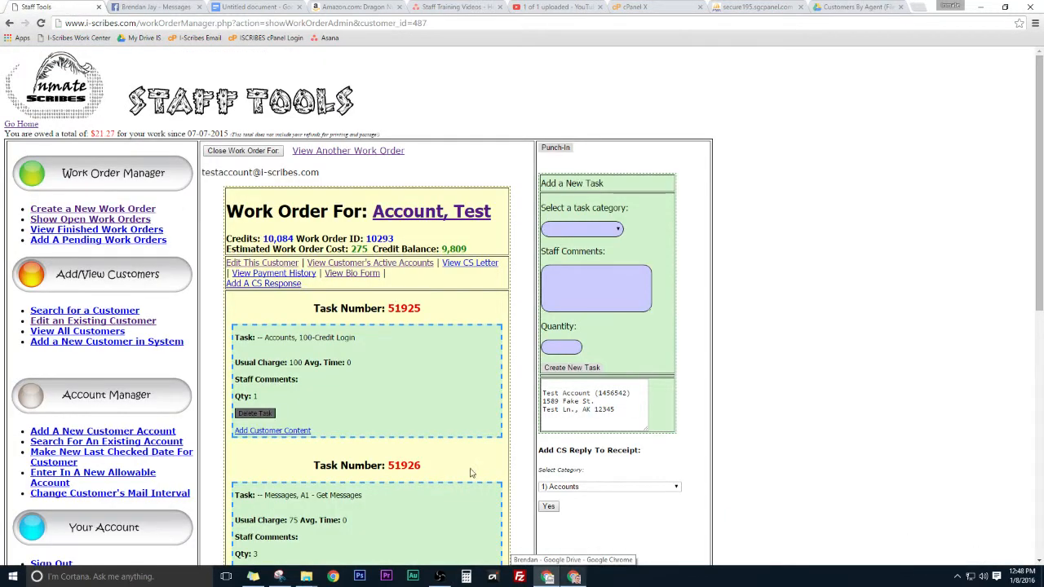